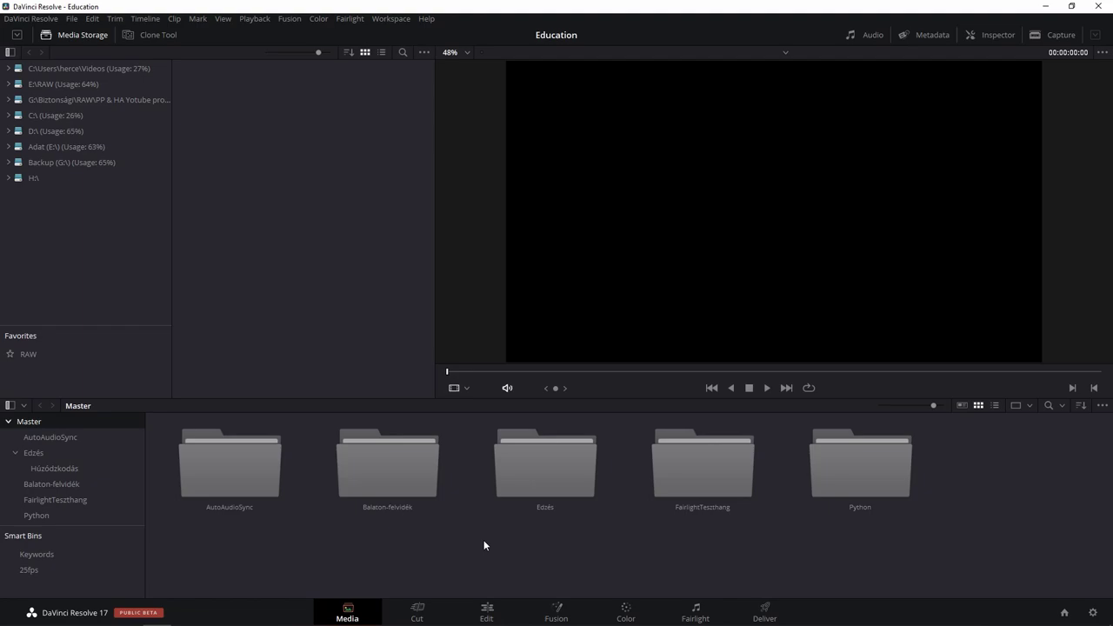
# Go from the Cut page to the Edit page and close the media pool
pyautogui.click(416, 614)
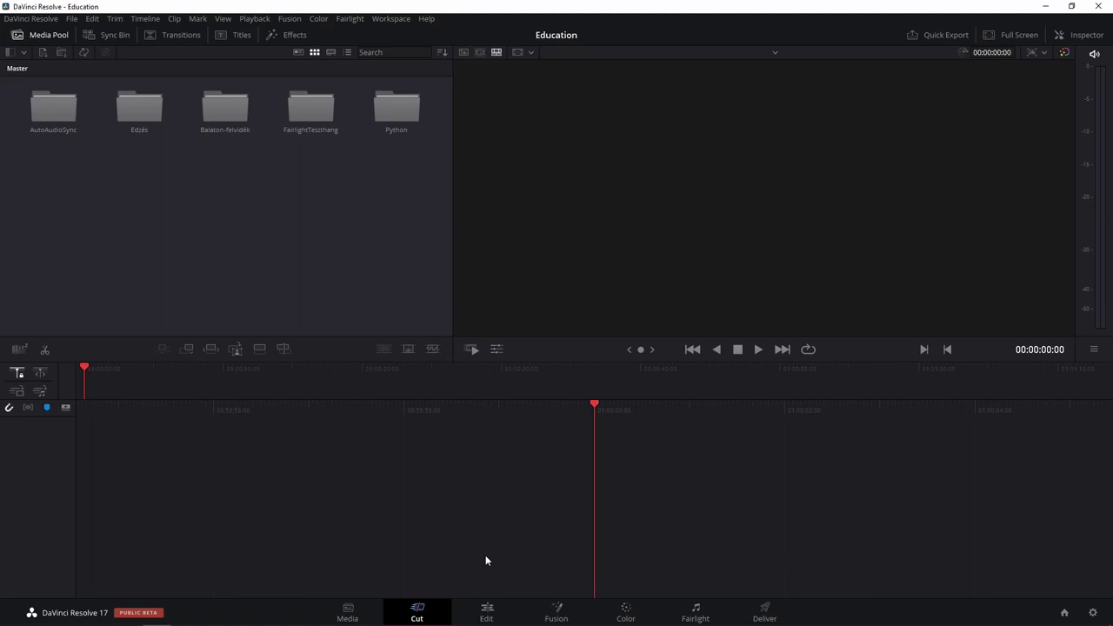
pyautogui.click(489, 612)
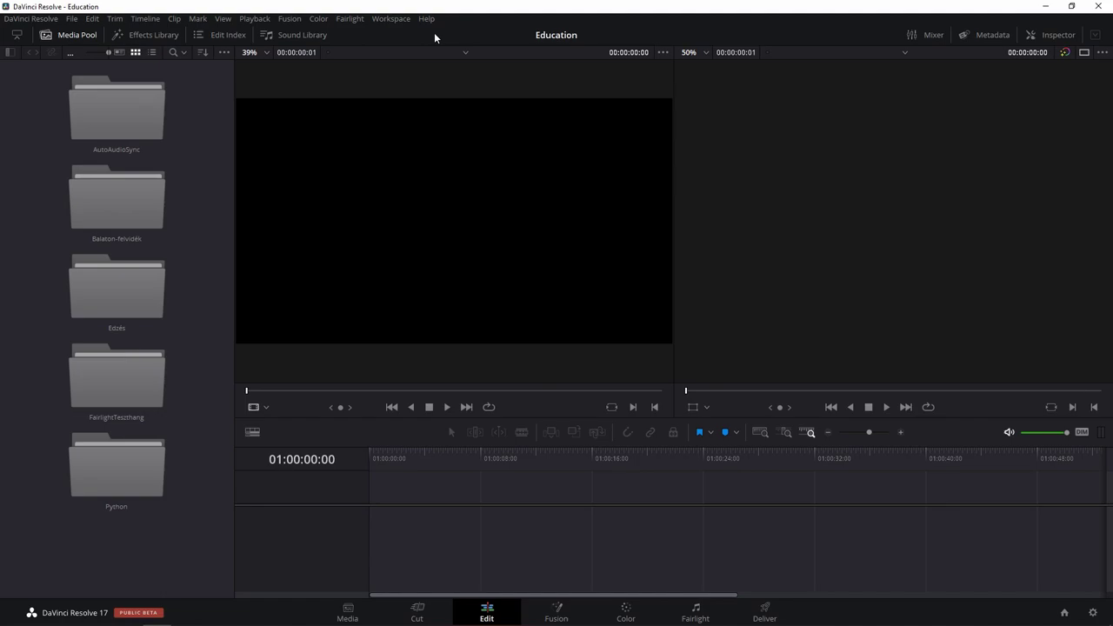
pyautogui.click(75, 34)
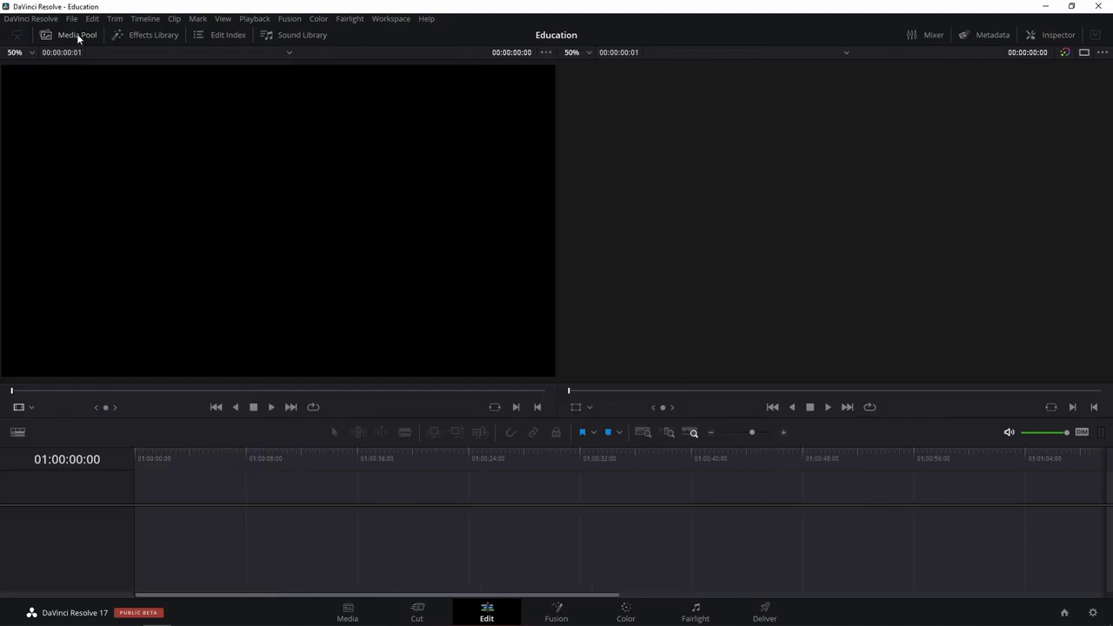
# Show the Effects Library and the media pool's bin list, then open the Edzés bin
pyautogui.click(153, 34)
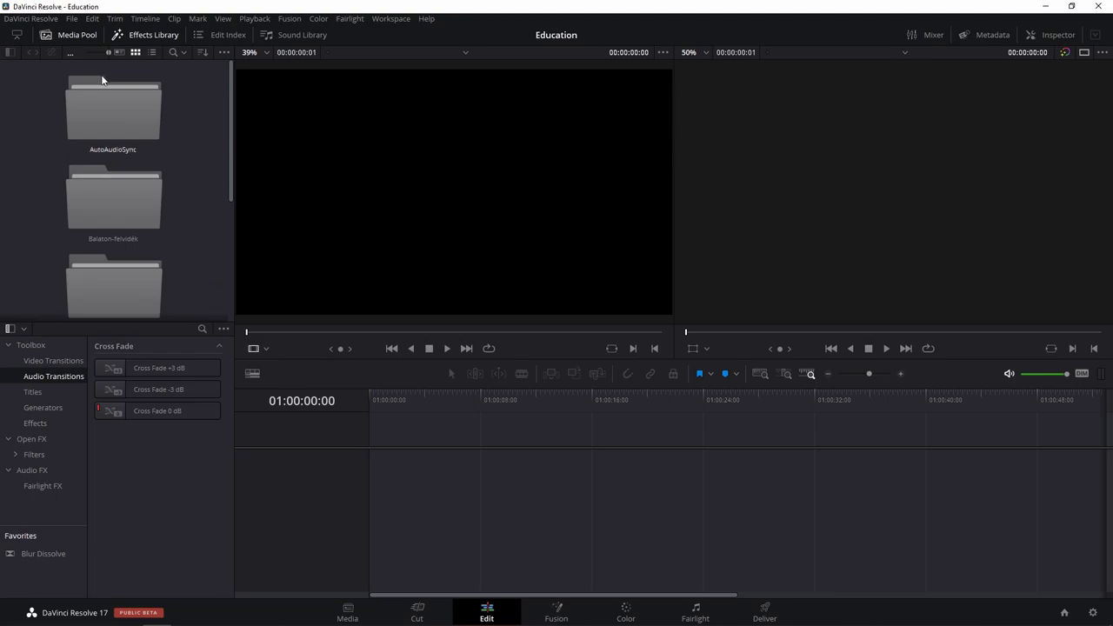
pyautogui.click(10, 52)
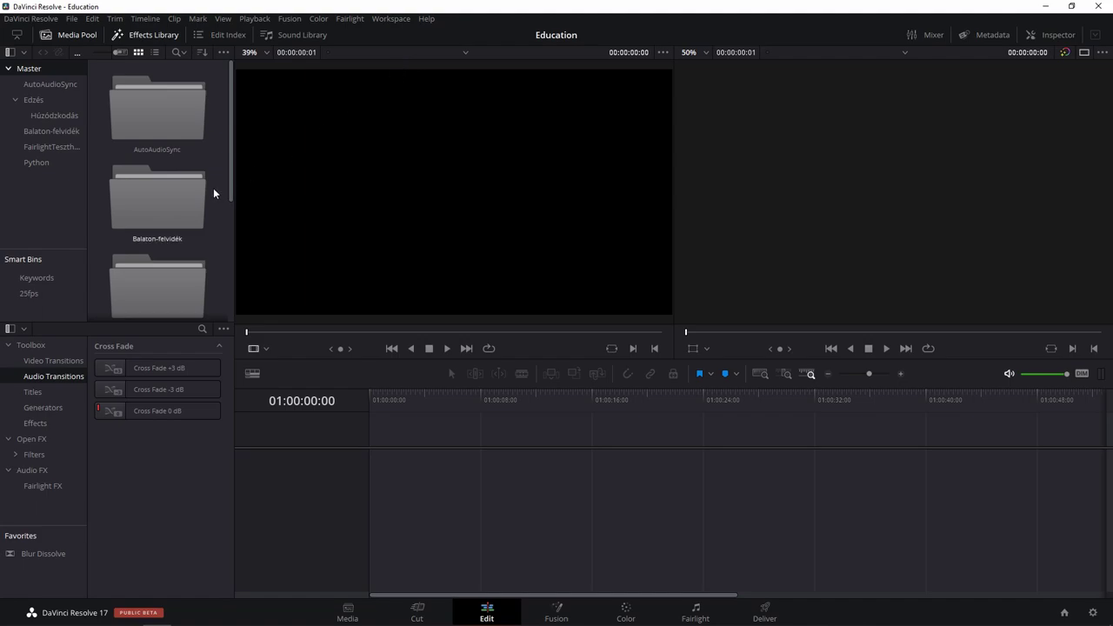
pyautogui.scroll(-1, 214, 189)
pyautogui.scroll(-1, 213, 189)
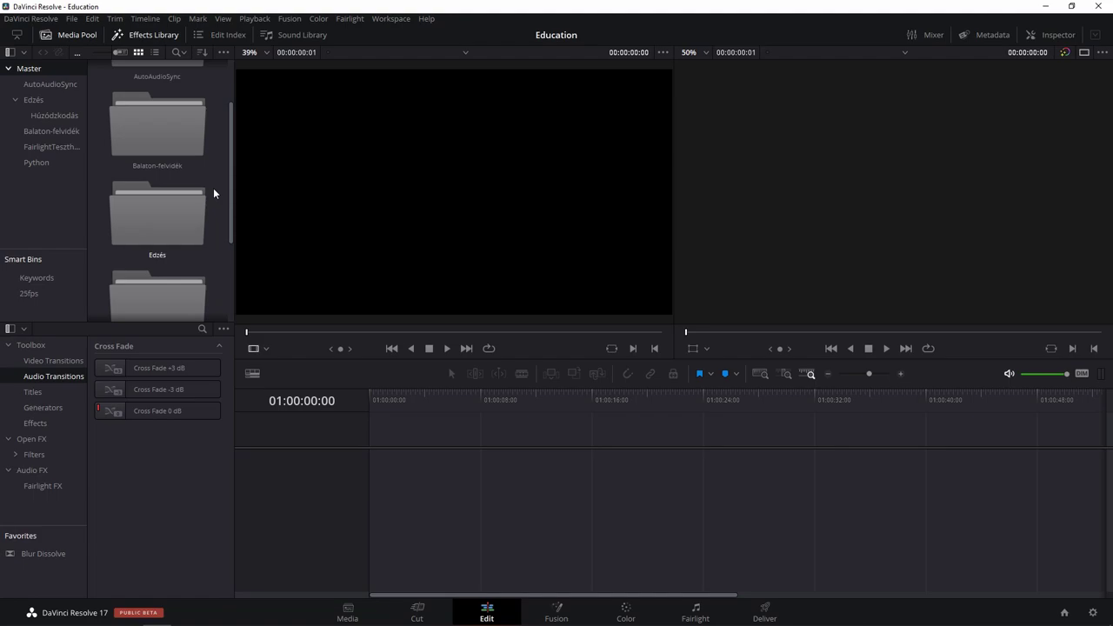
pyautogui.scroll(-1, 214, 190)
pyautogui.doubleClick(167, 182)
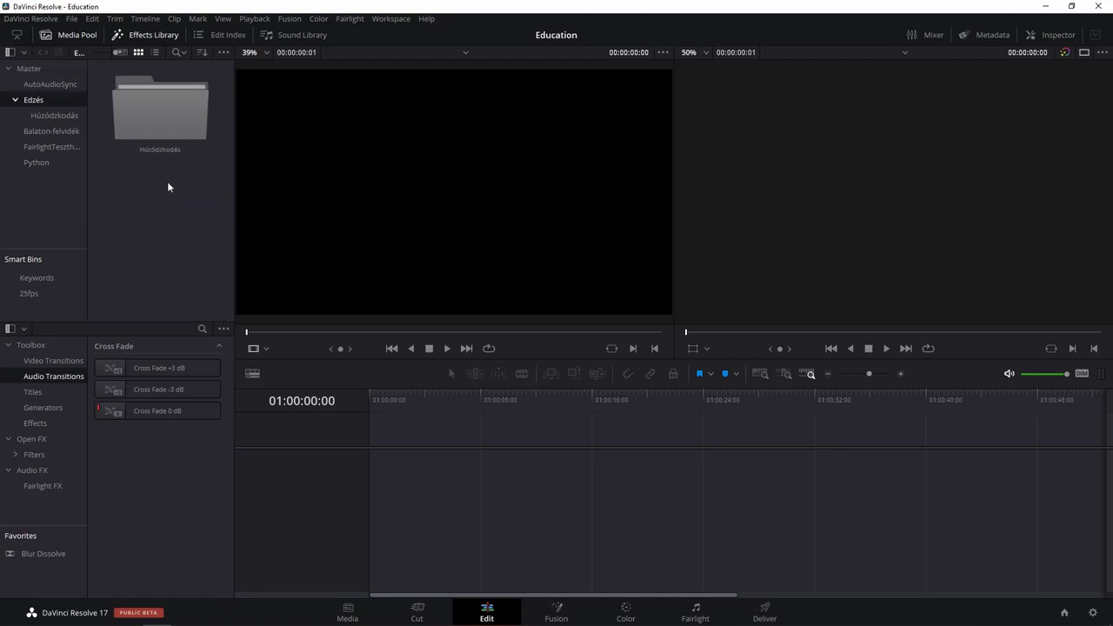
# Load 01_Pullups.MOV from the Húzódzkodás bin, preview it, and set its In point at 00:00:15:20
pyautogui.doubleClick(176, 120)
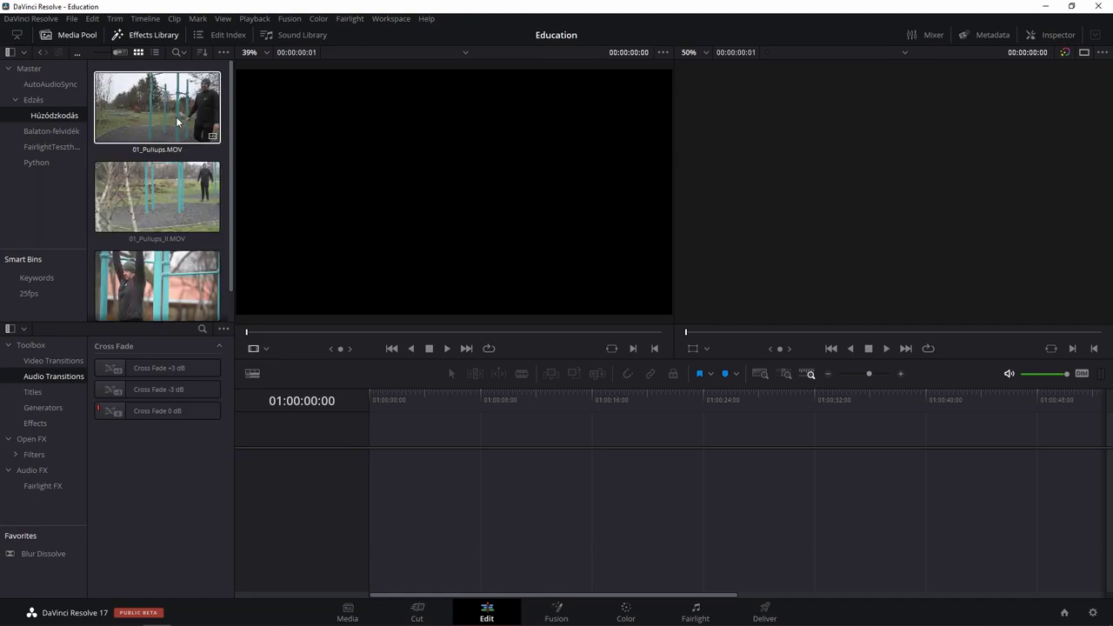
pyautogui.click(165, 117)
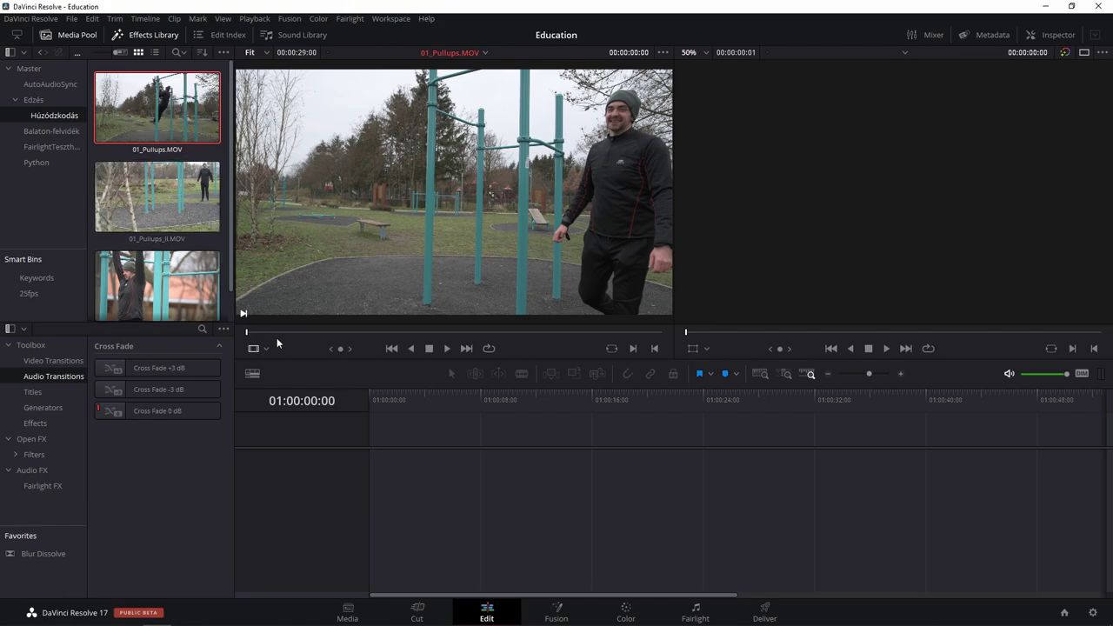
pyautogui.click(447, 348)
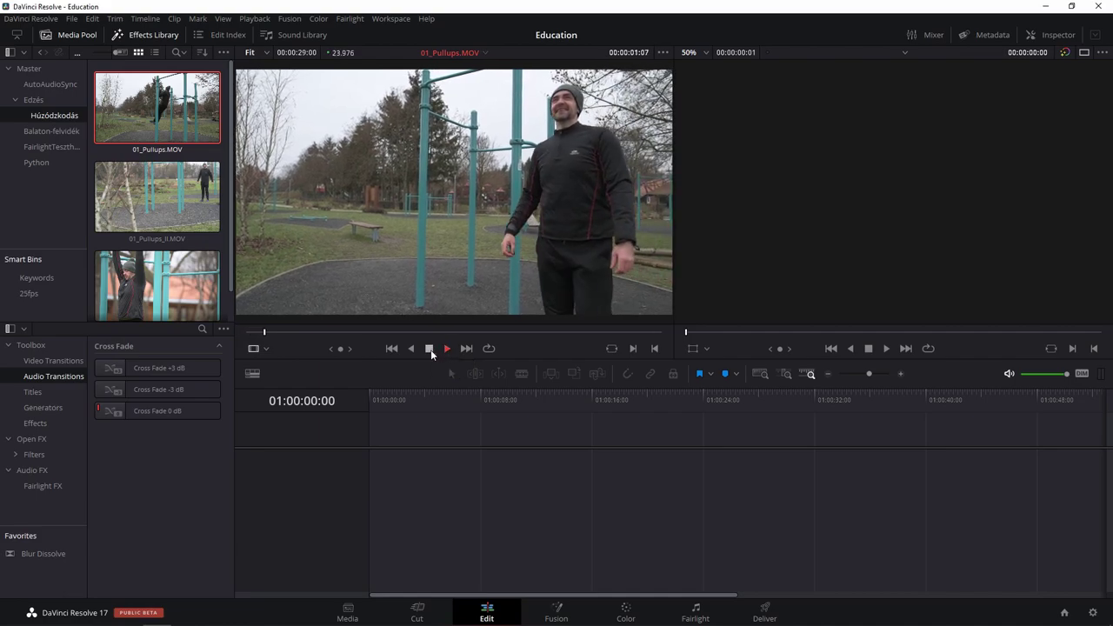
pyautogui.click(392, 348)
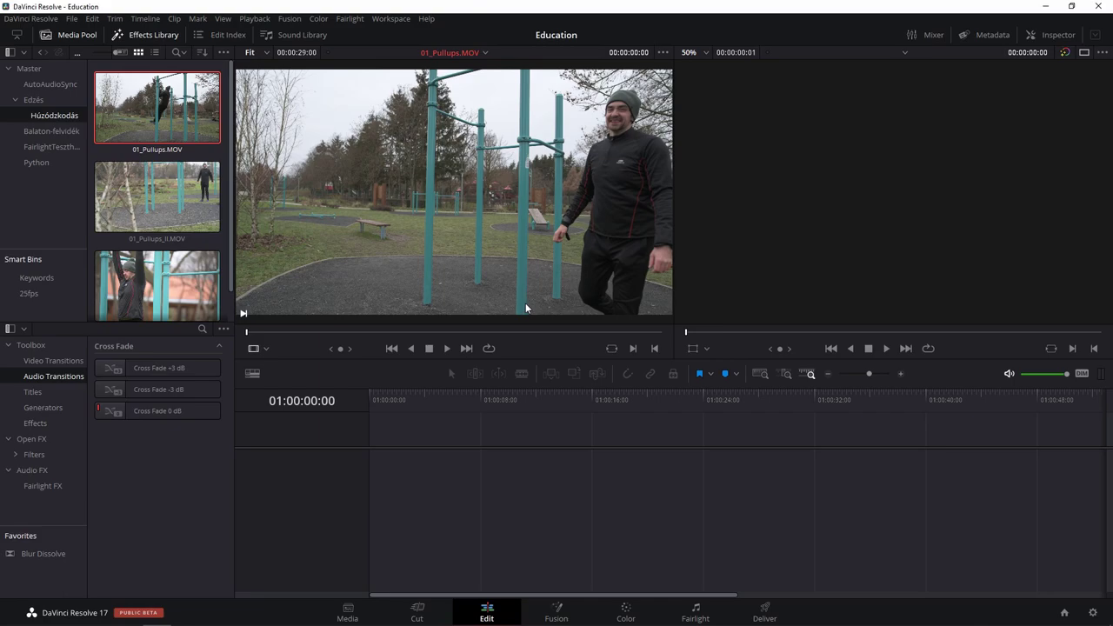
pyautogui.click(474, 333)
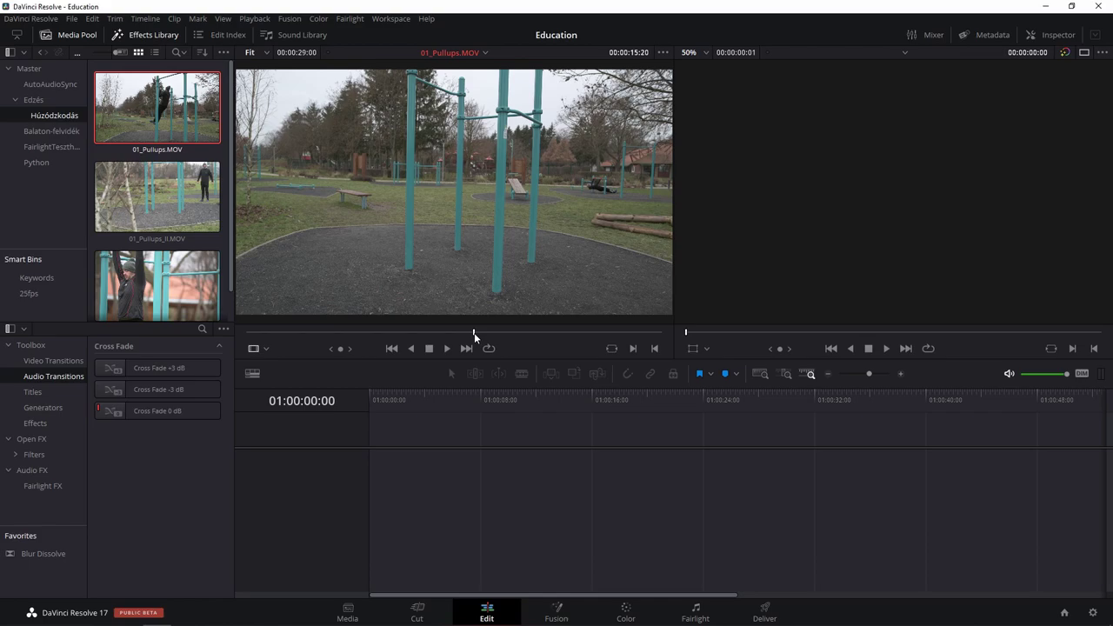
pyautogui.press('i')
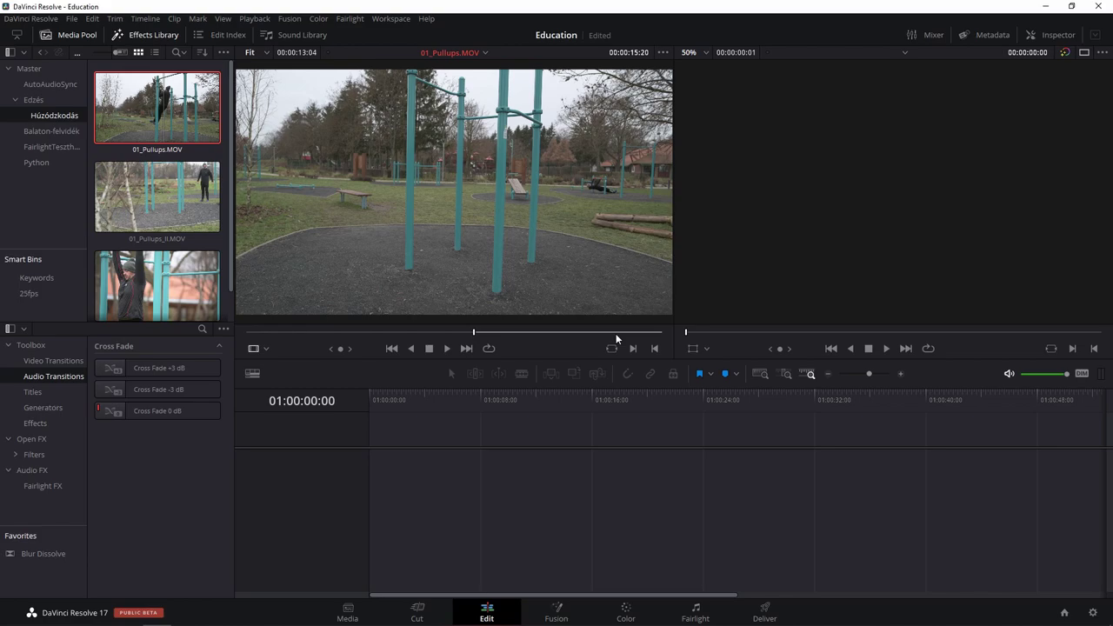
# Set the Out point at 00:00:28:10 and drag the marked section toward a new timeline
pyautogui.moveTo(618, 334); pyautogui.dragTo(655, 333)
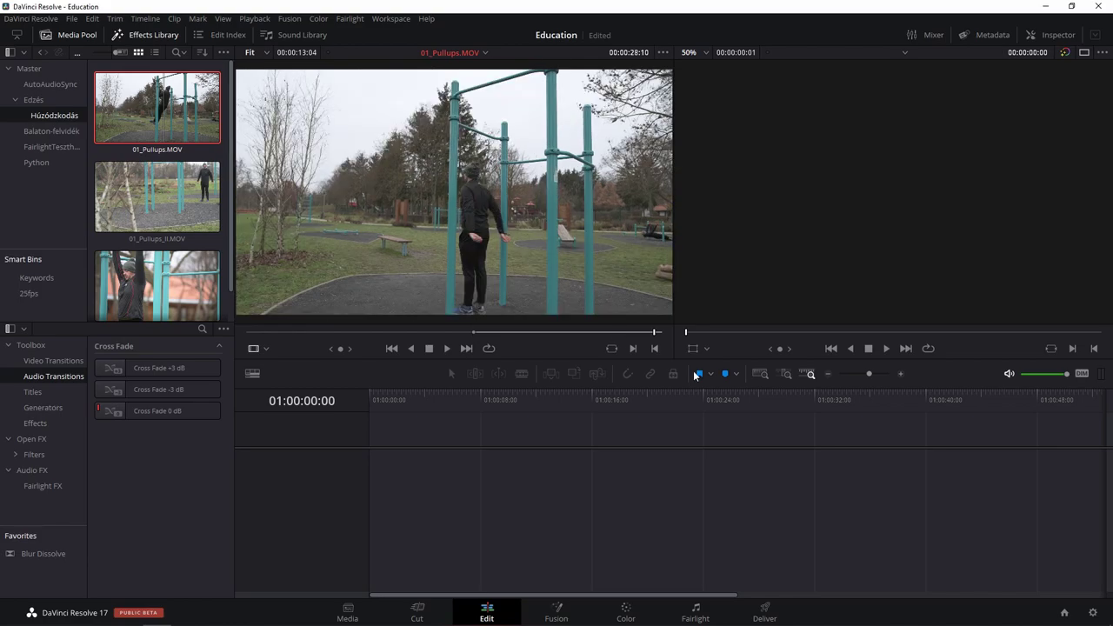
pyautogui.press('o')
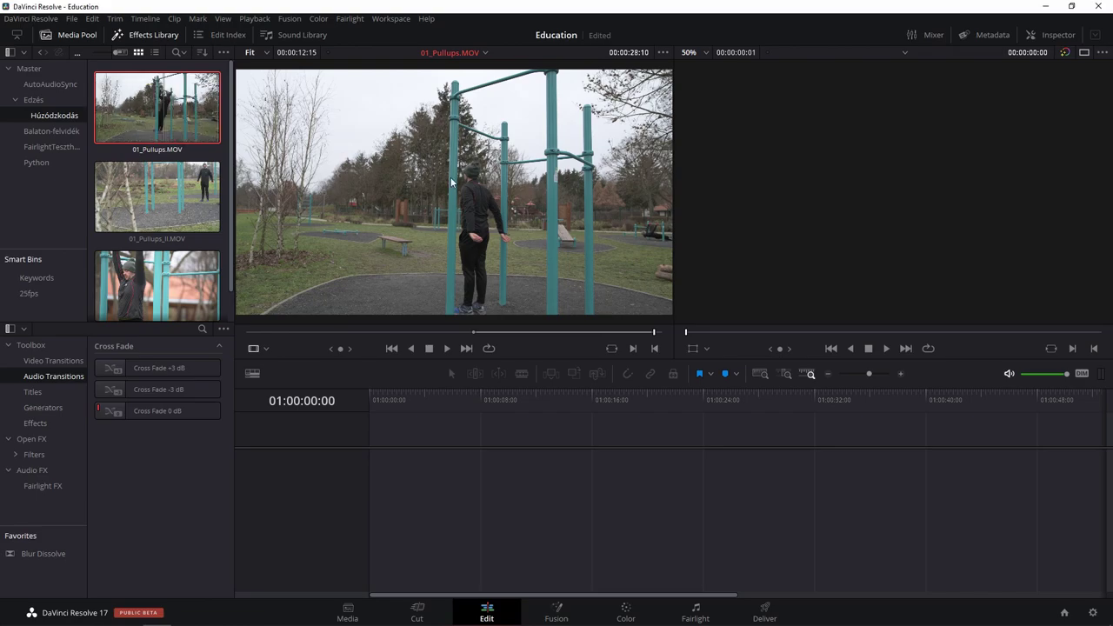
pyautogui.moveTo(452, 182)
pyautogui.mouseDown()
pyautogui.moveTo(456, 439)
pyautogui.moveTo(398, 492)
pyautogui.mouseUp()
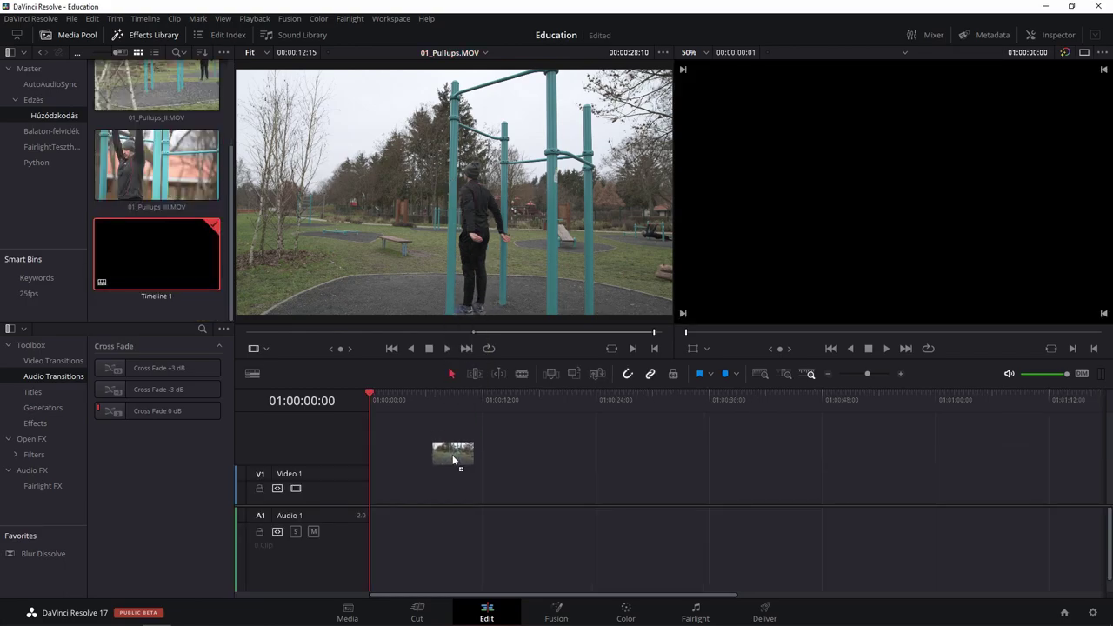
# Drop the marked section onto Video 1, jump to its start, and switch to a single viewer
pyautogui.moveTo(398, 493); pyautogui.dragTo(394, 492)
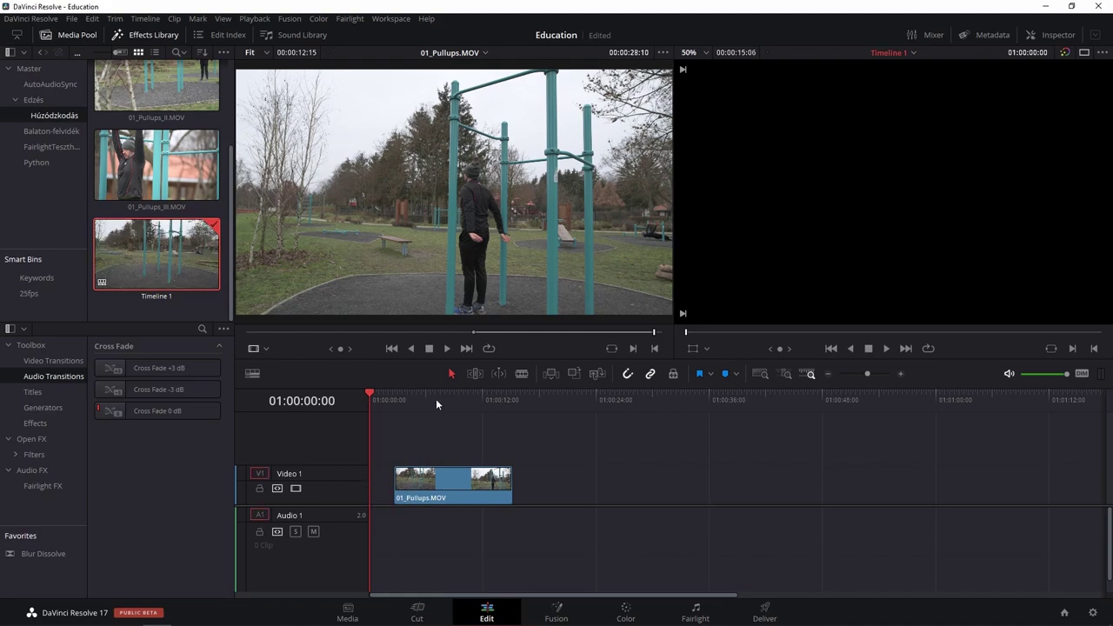
pyautogui.press('Down')
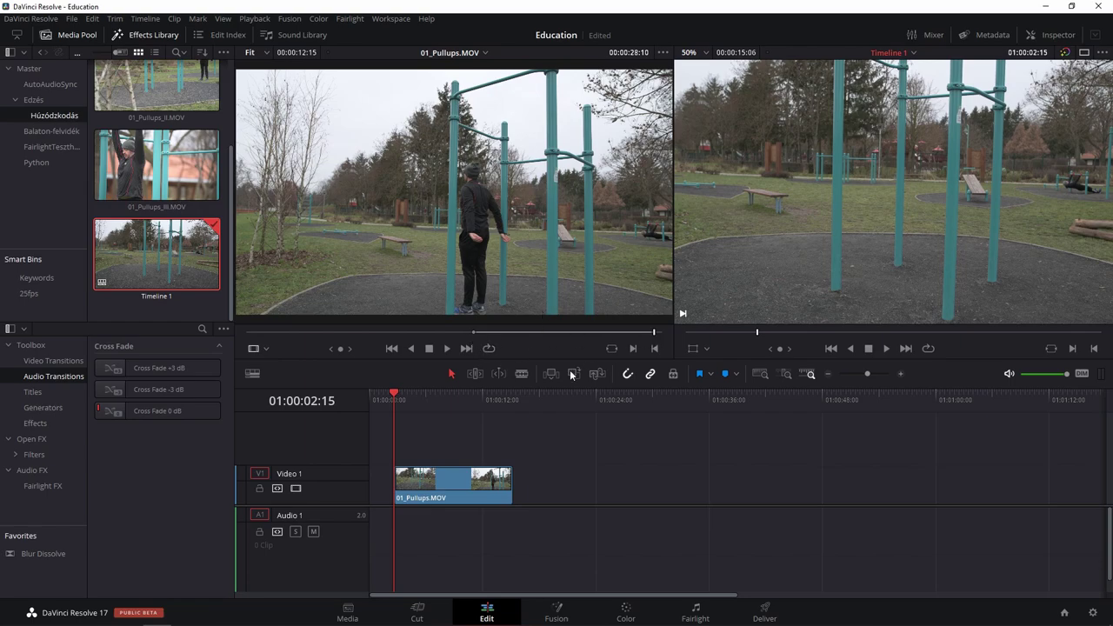
pyautogui.click(415, 247)
pyautogui.click(1085, 55)
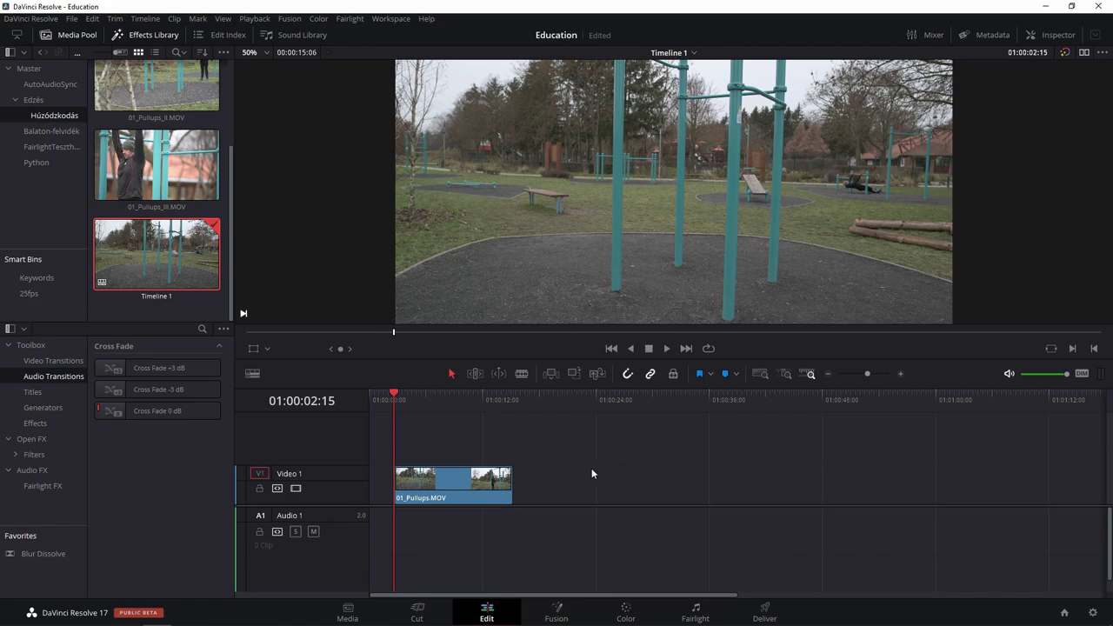
# Set the viewer zoom to Fit, then close the Effects Library, bin list and media pool
pyautogui.click(264, 52)
pyautogui.click(253, 69)
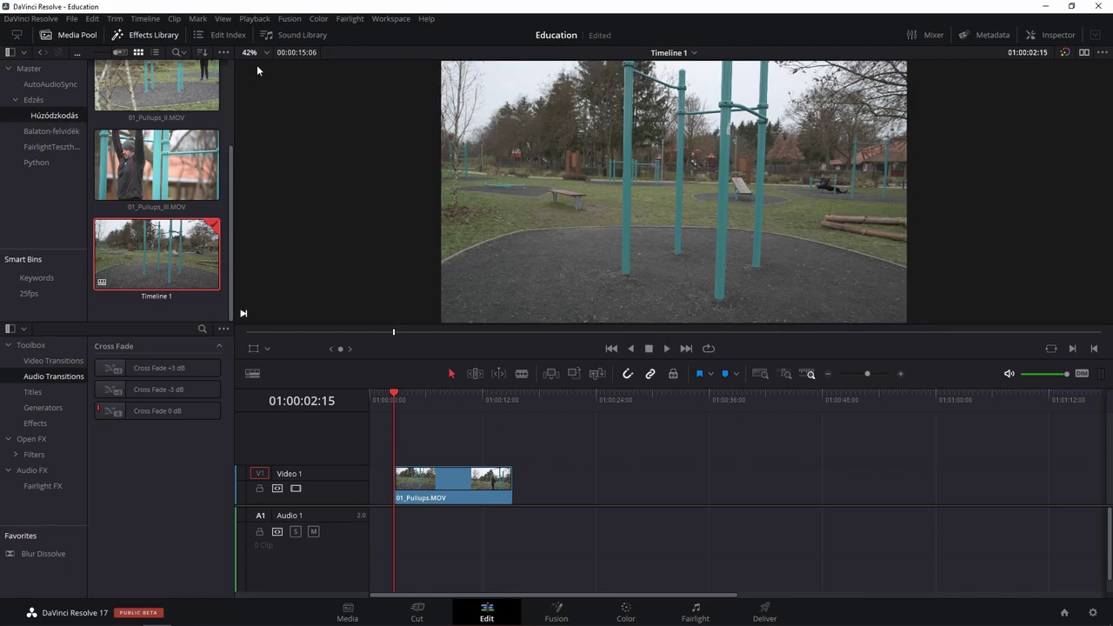
pyautogui.click(151, 39)
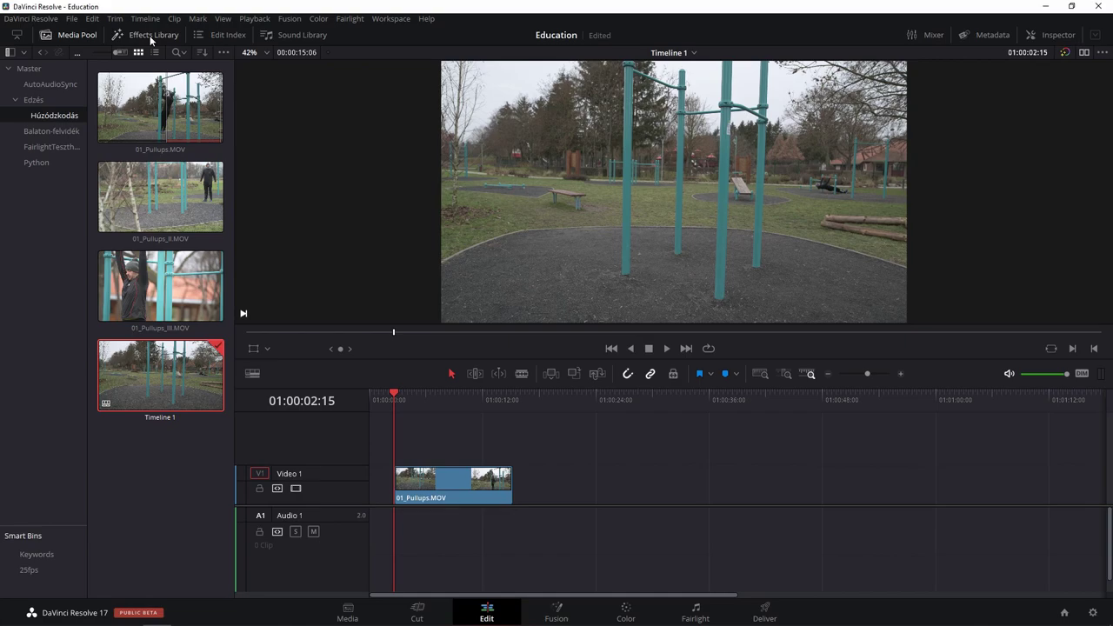
pyautogui.click(9, 52)
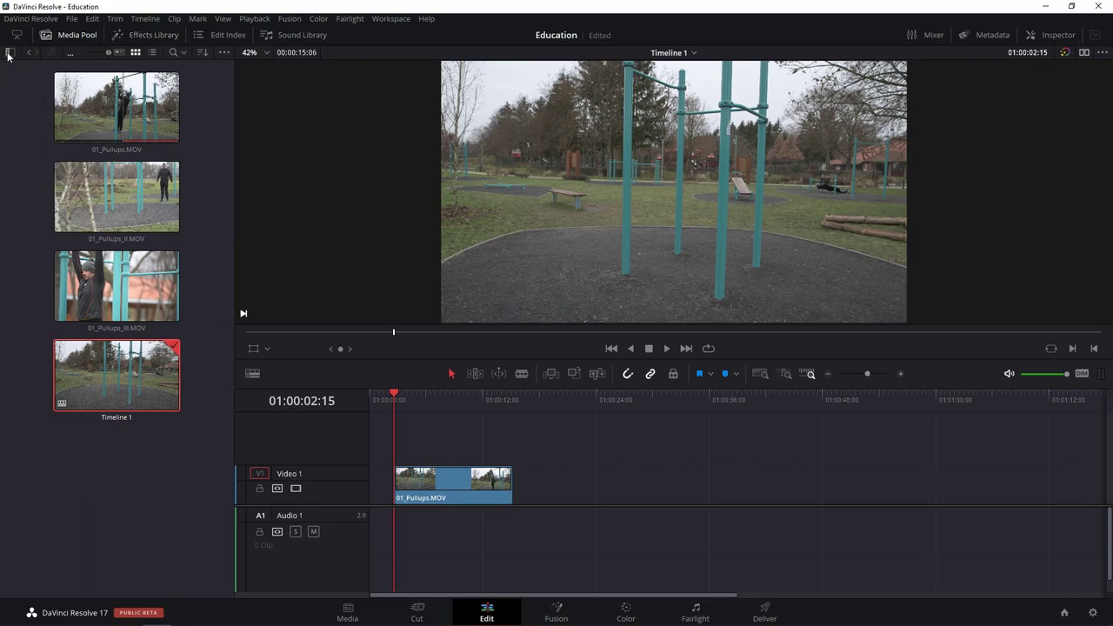
pyautogui.click(80, 37)
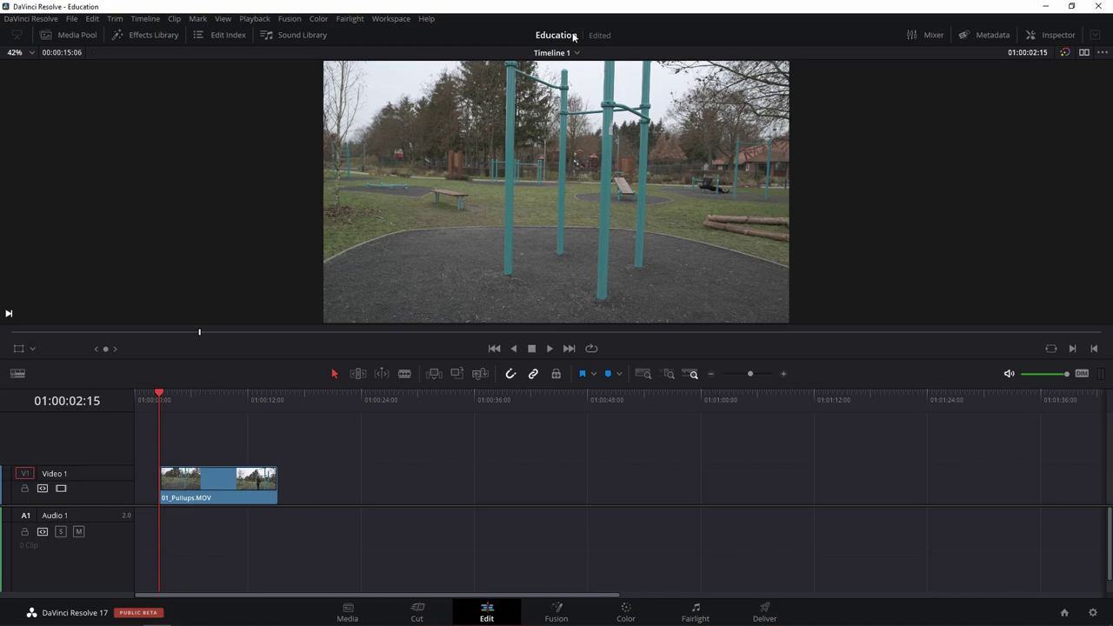
pyautogui.click(552, 349)
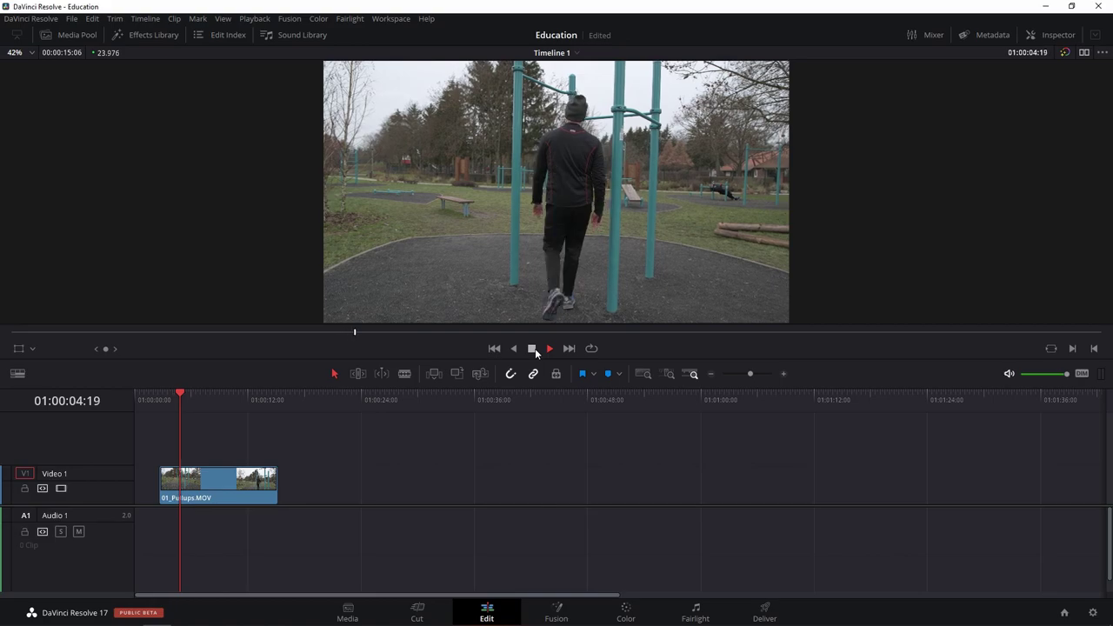
pyautogui.click(535, 348)
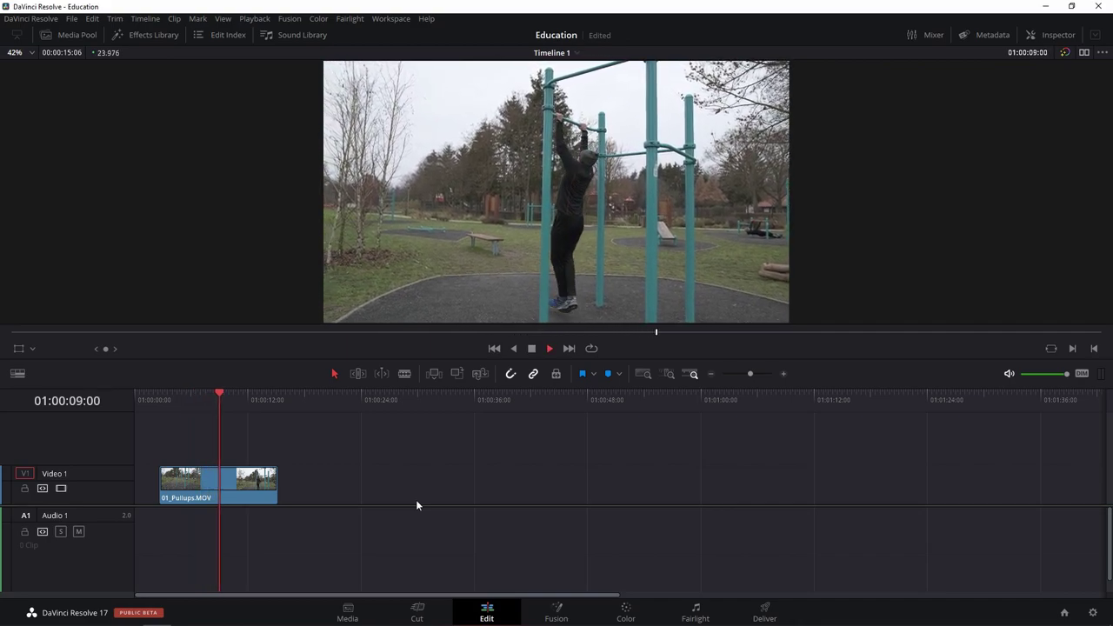
pyautogui.press('space')
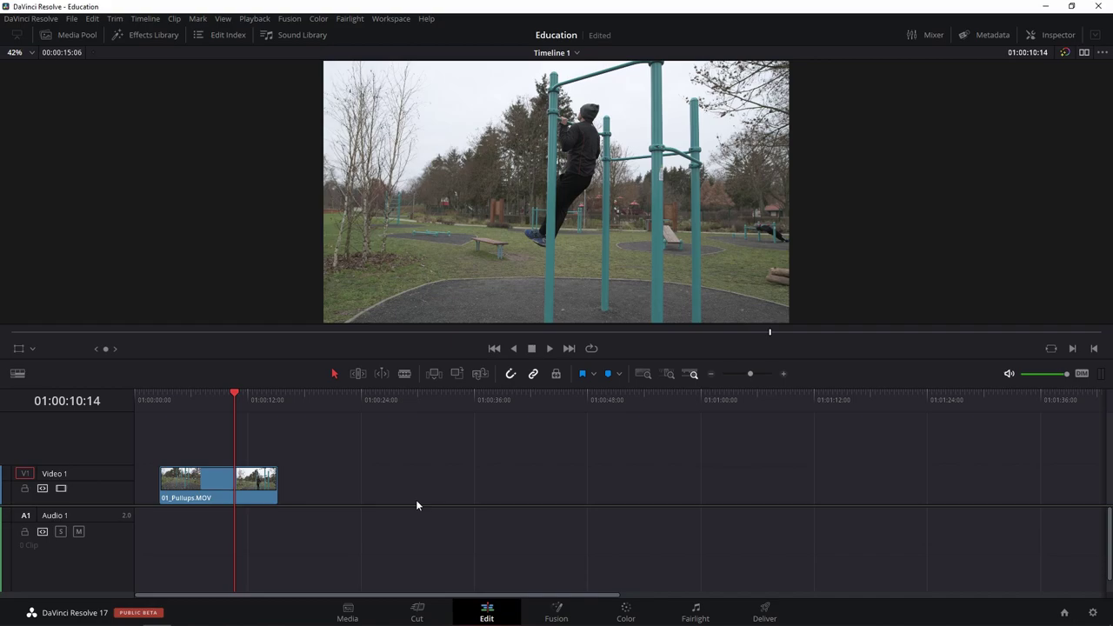
pyautogui.press('Left')
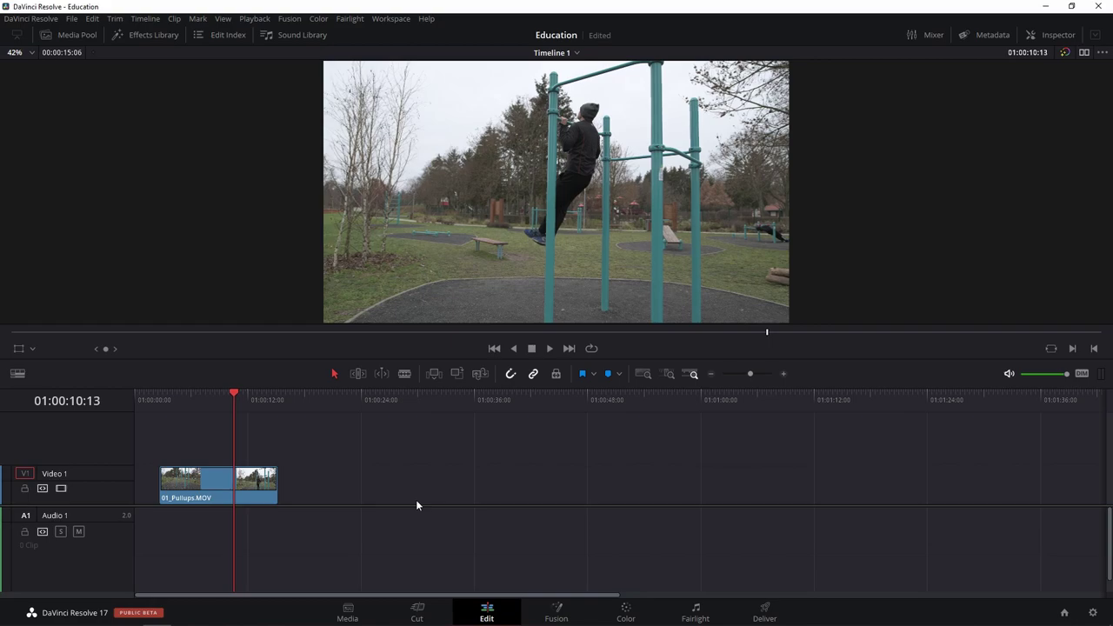
pyautogui.press('Left')
pyautogui.press('Left')
pyautogui.press('Left')
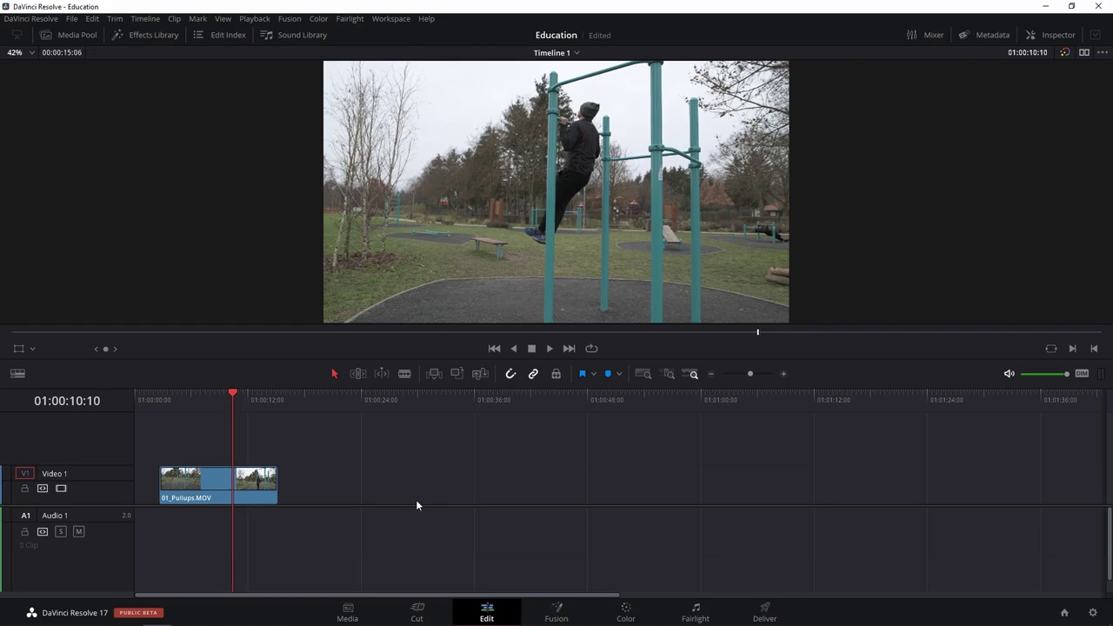
pyautogui.press('Left')
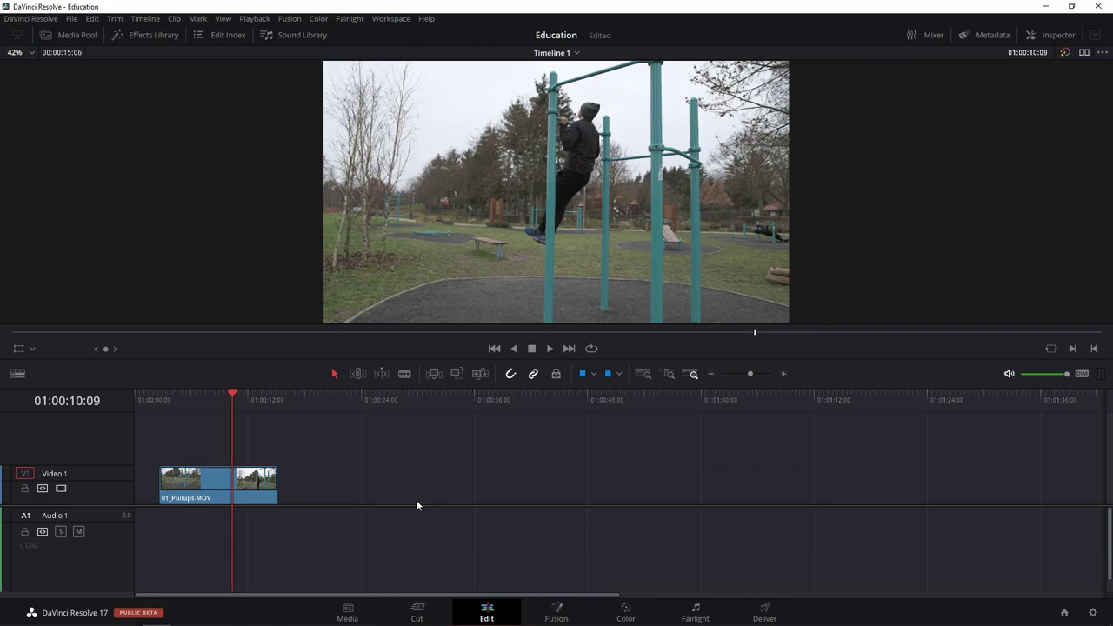
pyautogui.press('Right')
pyautogui.press('Right')
pyautogui.press('Right')
pyautogui.press('Right')
pyautogui.press('Right')
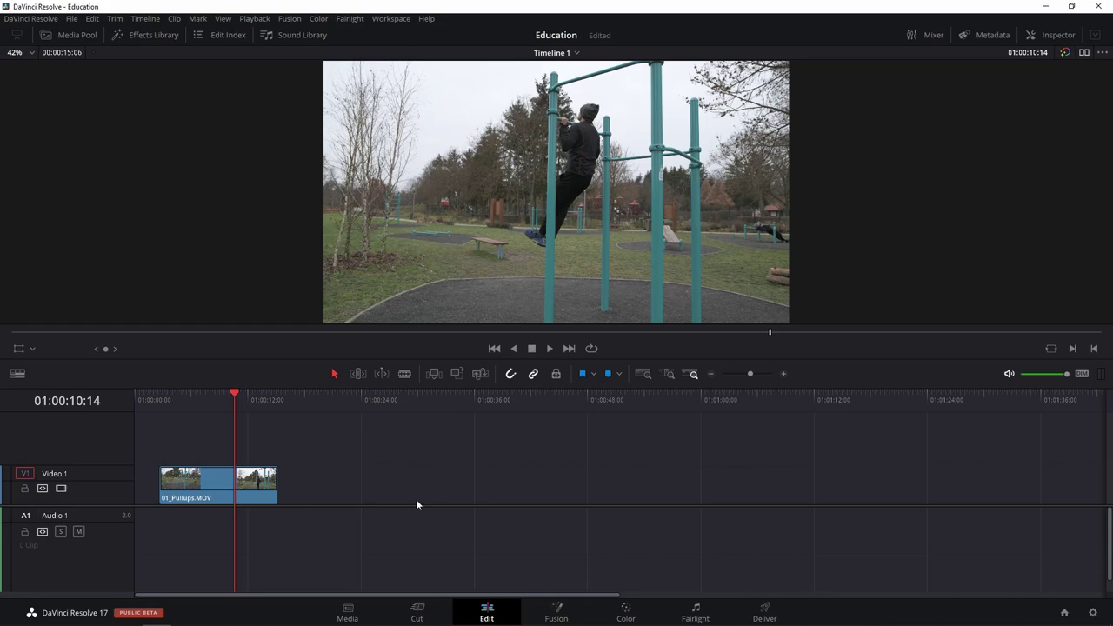
pyautogui.press('Home')
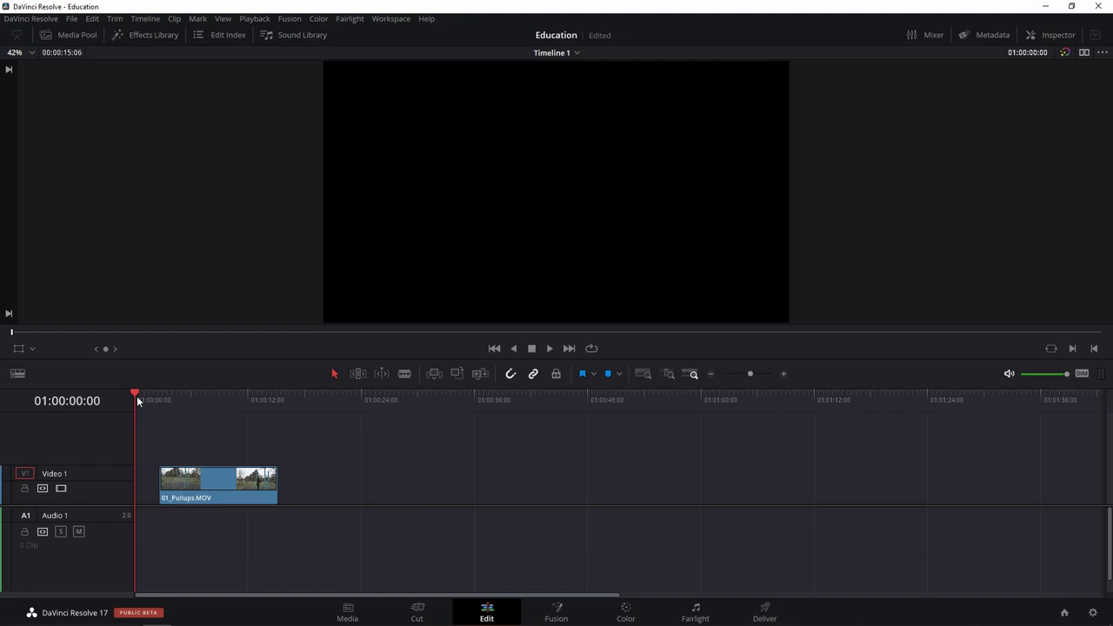
pyautogui.moveTo(185, 395); pyautogui.dragTo(240, 415)
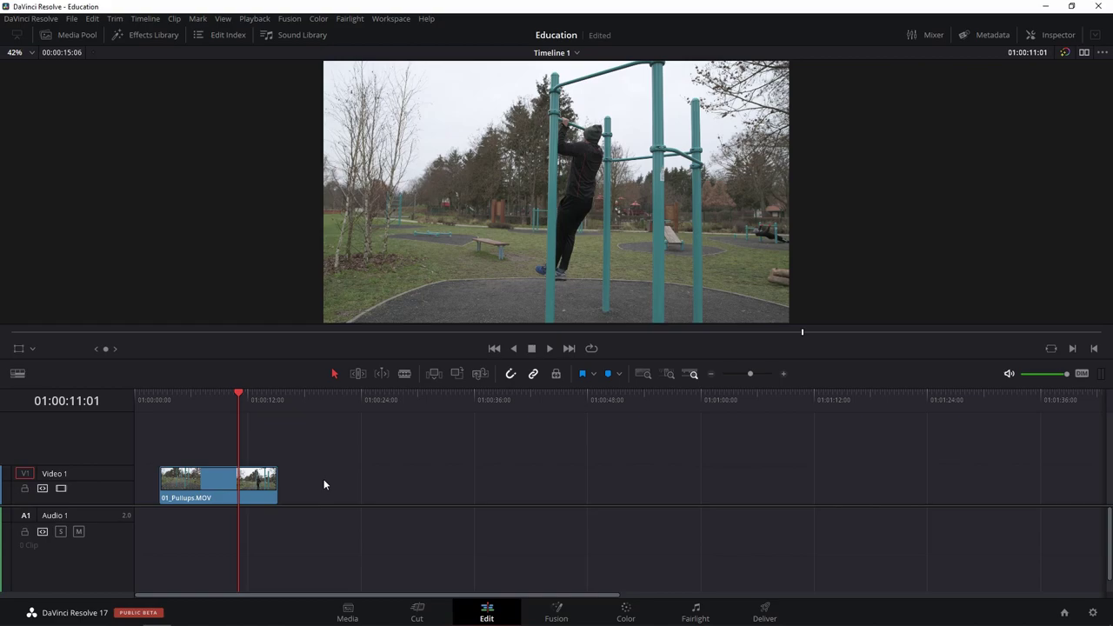
pyautogui.hscroll(3, 323, 485)
pyautogui.hscroll(-1, 283, 482)
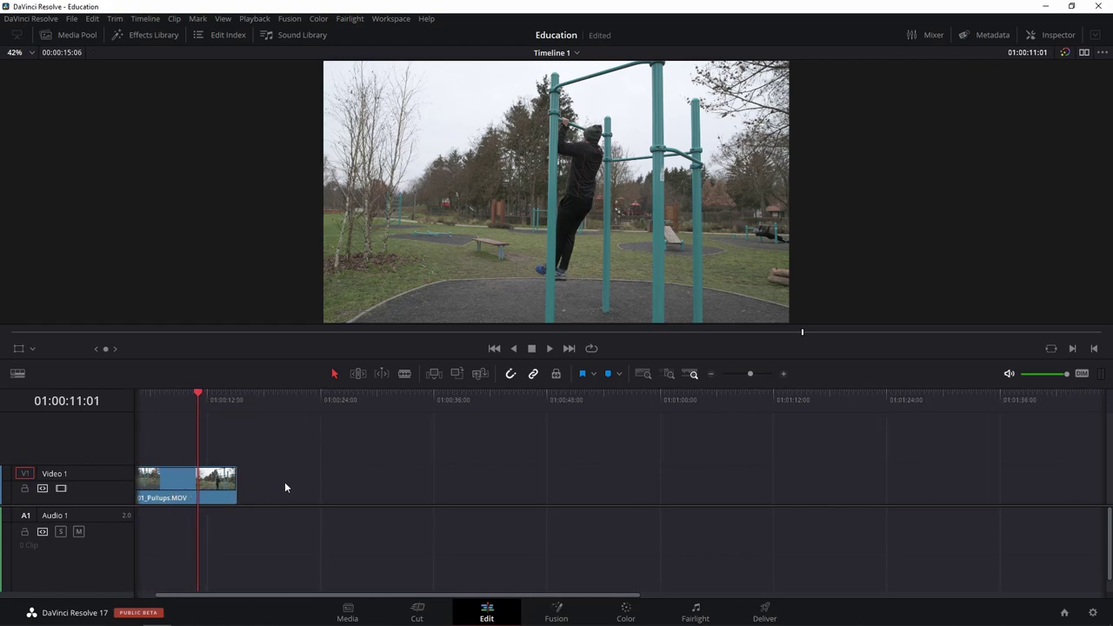
pyautogui.hscroll(-2, 329, 482)
pyautogui.hscroll(1, 294, 484)
pyautogui.hscroll(3, 261, 484)
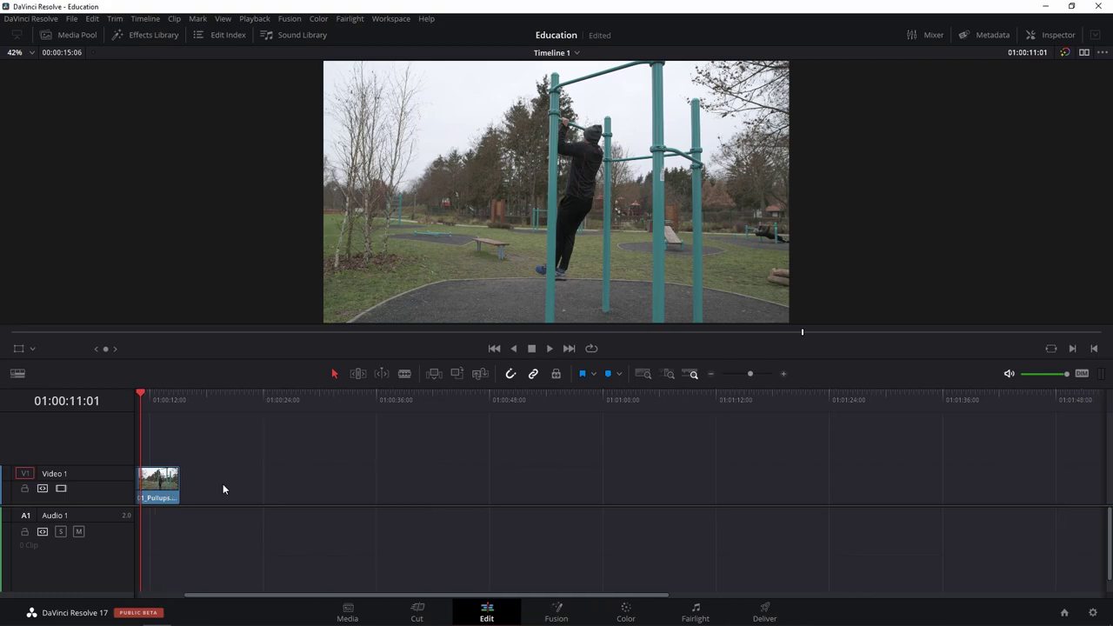
pyautogui.hscroll(-1, 176, 487)
pyautogui.hscroll(-2, 202, 497)
pyautogui.hscroll(-2, 239, 499)
pyautogui.hscroll(-2, 266, 502)
pyautogui.hscroll(-2, 285, 504)
pyautogui.hscroll(-2, 313, 495)
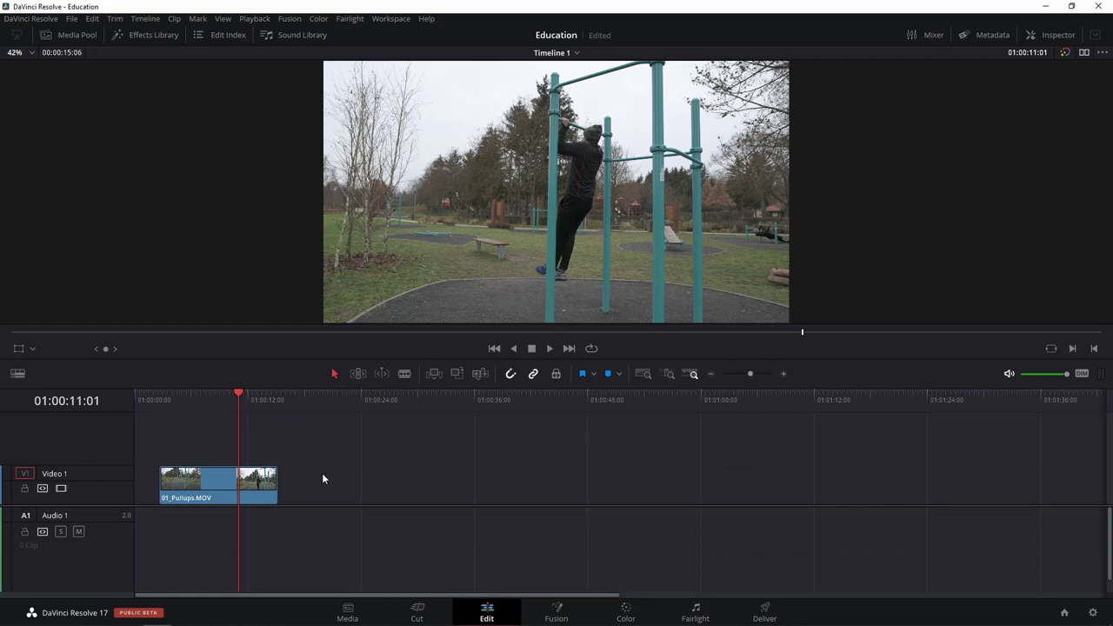
pyautogui.click(182, 400)
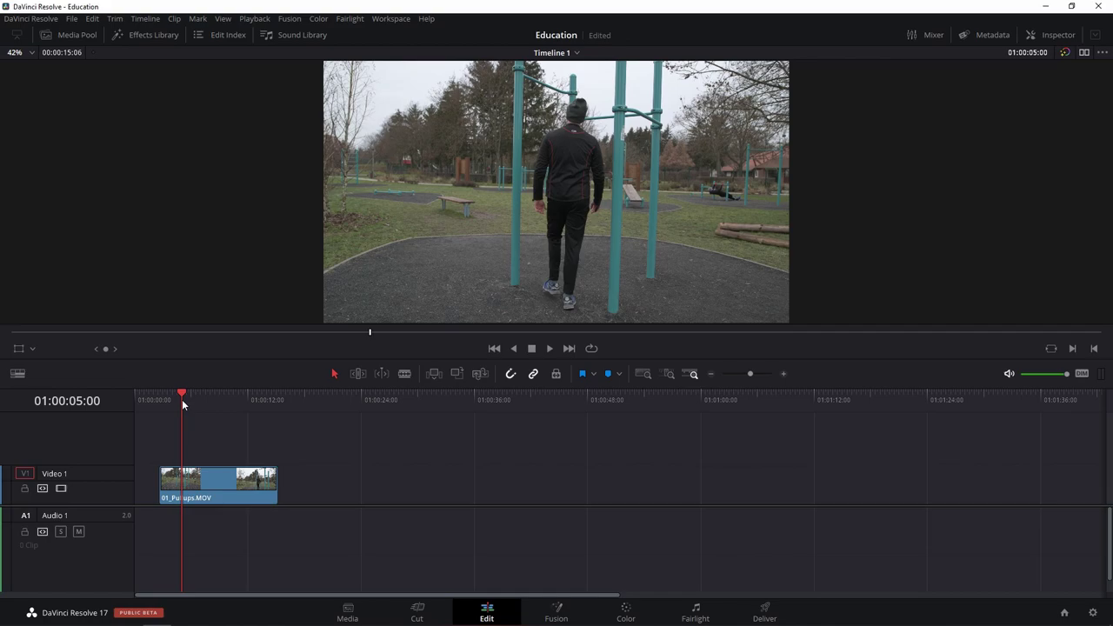
pyautogui.press('space')
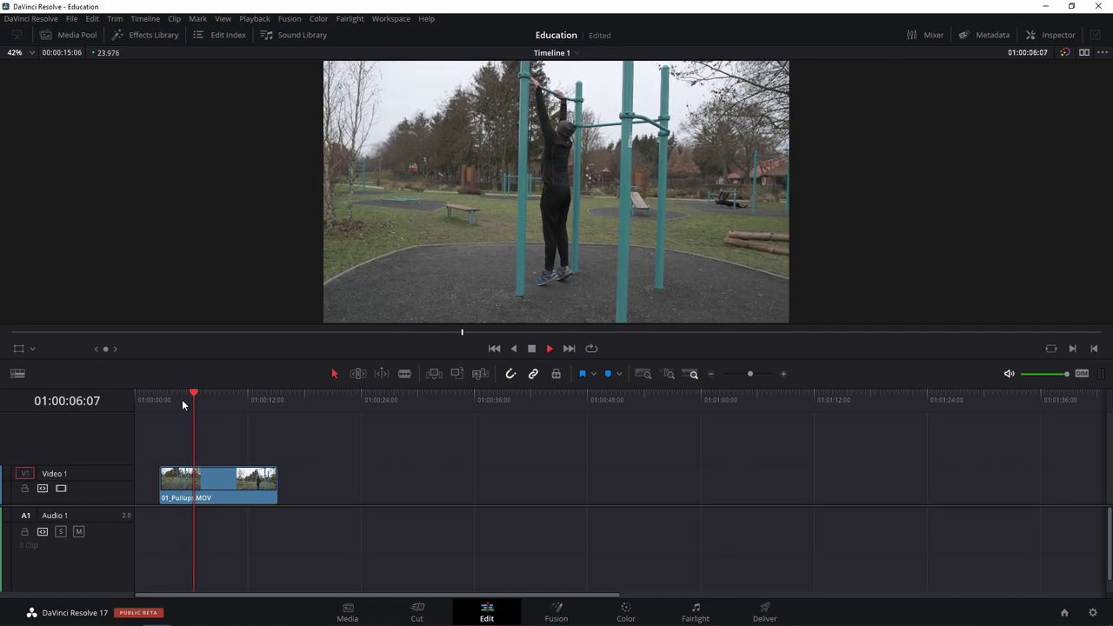
pyautogui.press('l')
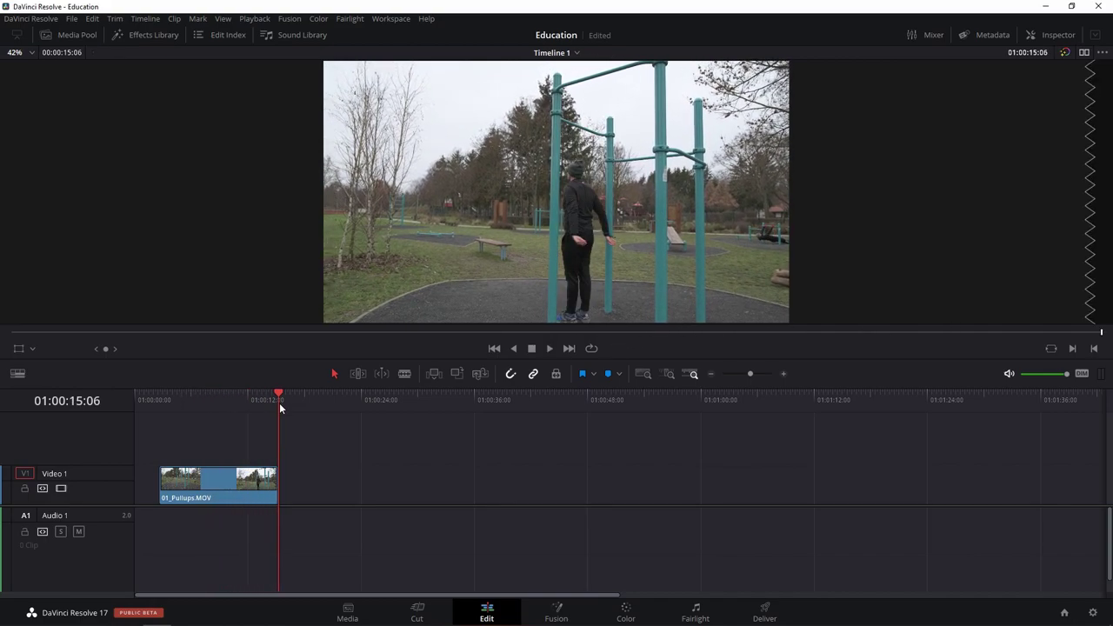
pyautogui.press('j')
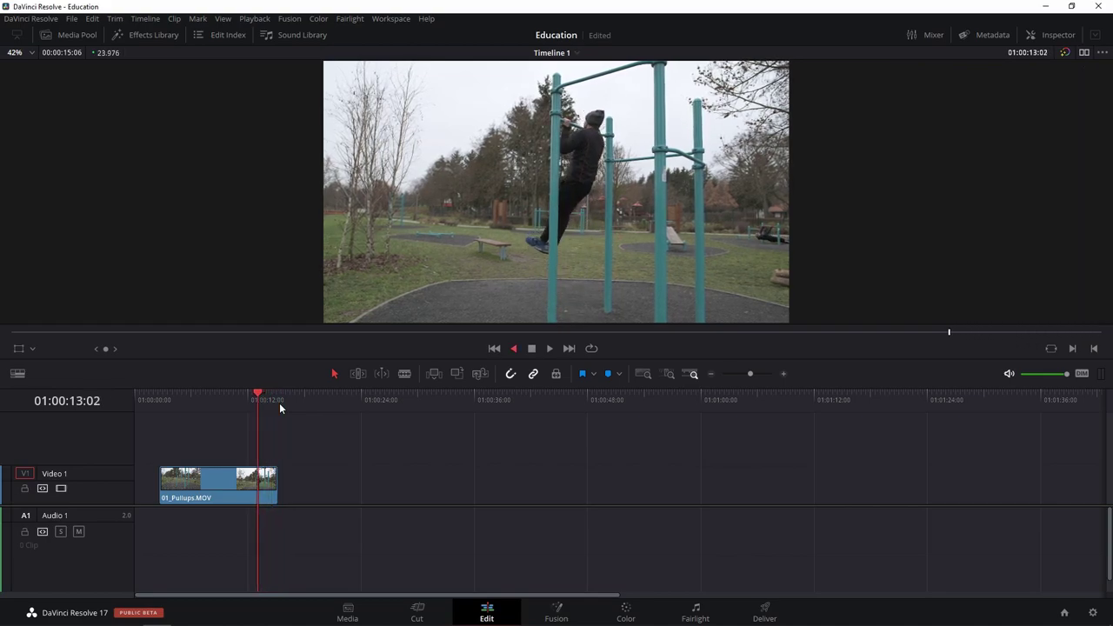
pyautogui.press('j')
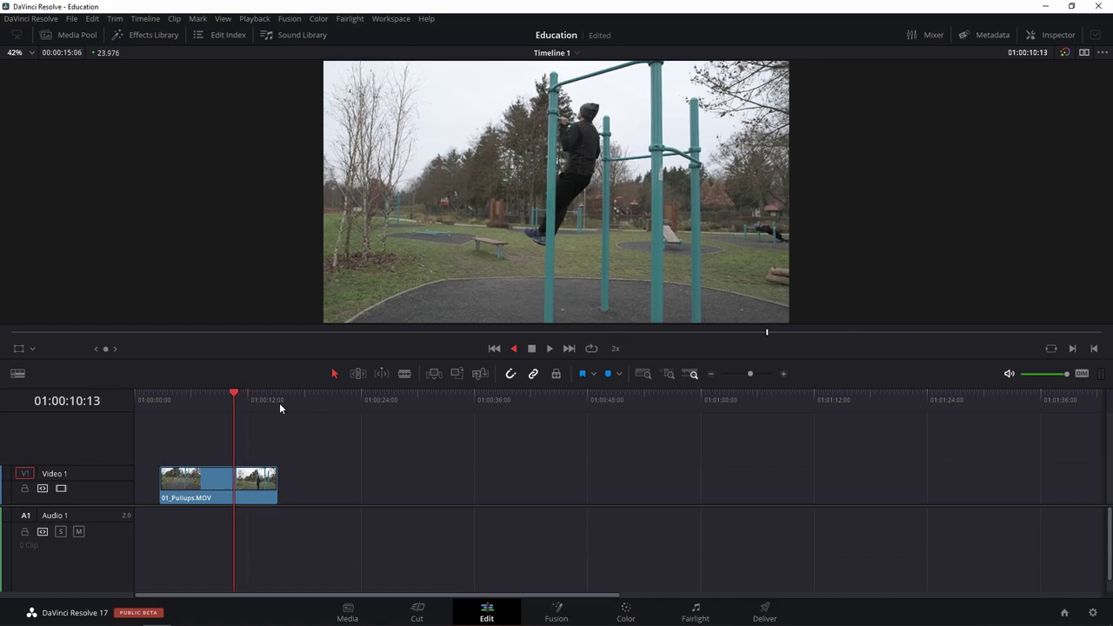
pyautogui.press('j')
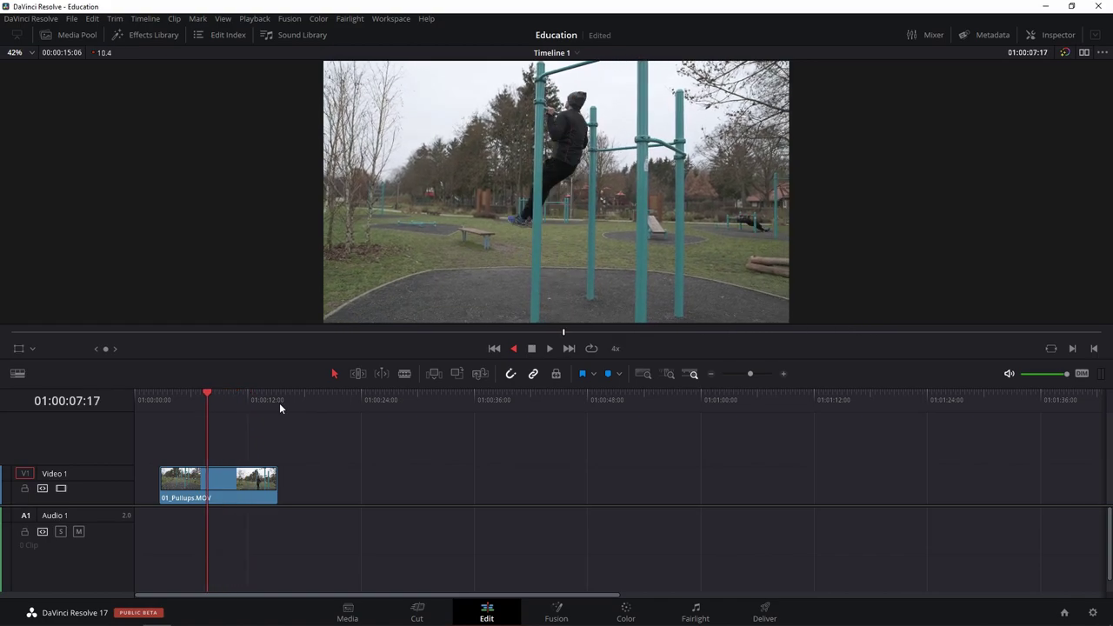
pyautogui.press('k')
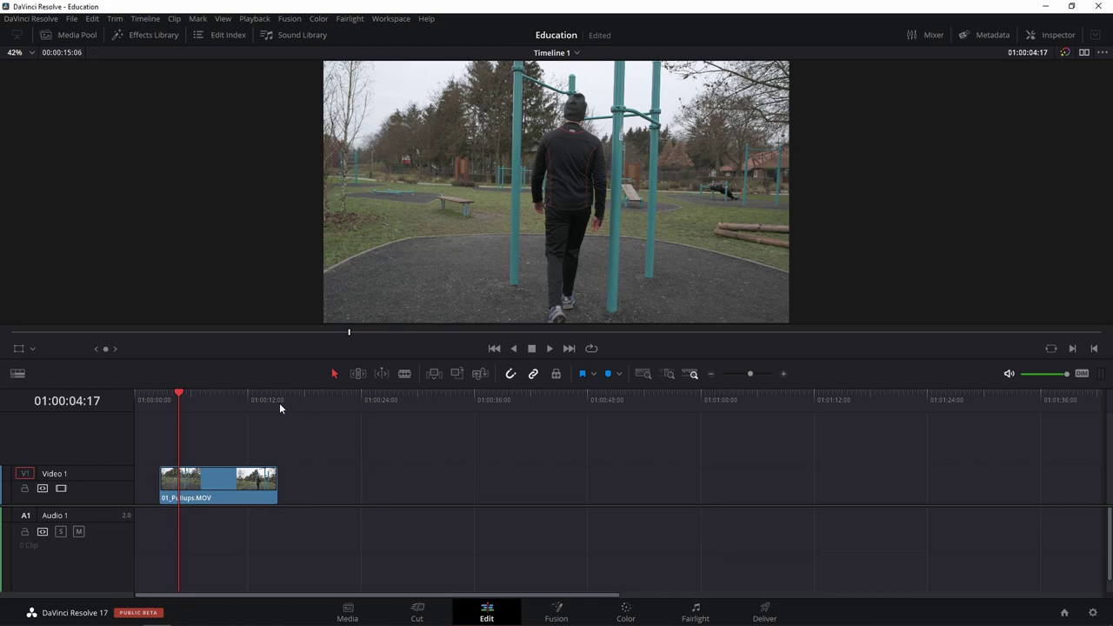
pyautogui.press('l')
pyautogui.press('l')
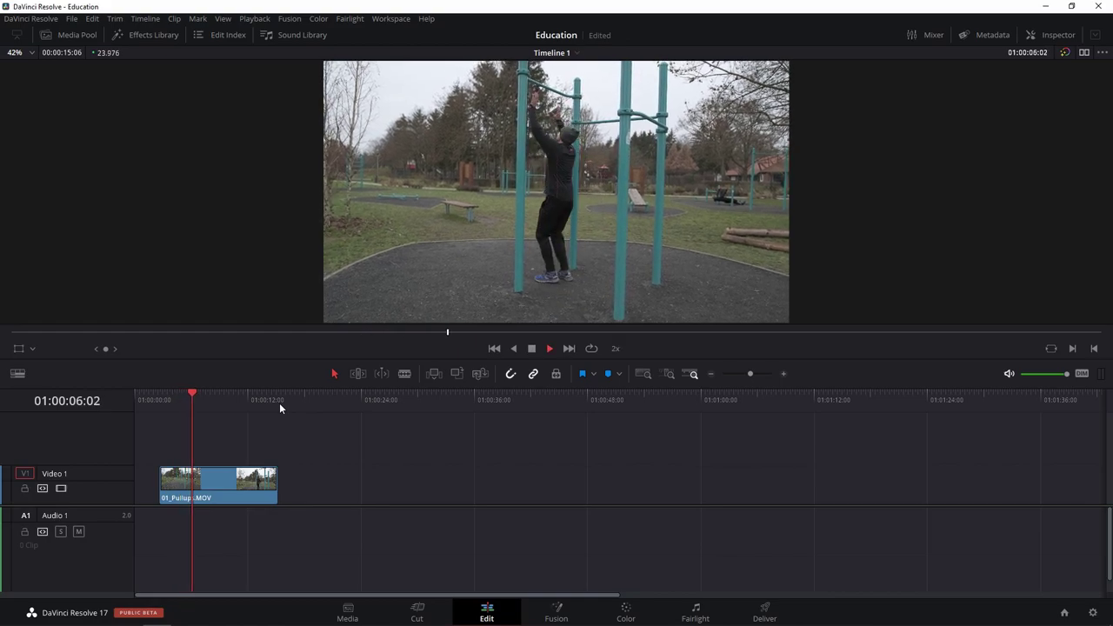
pyautogui.press('k')
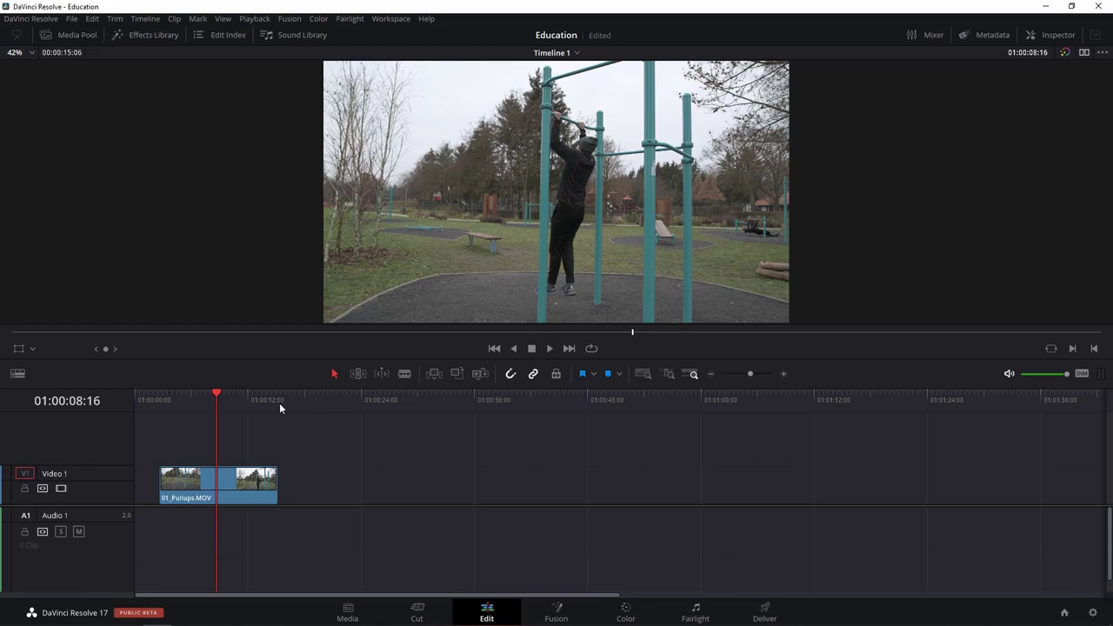
pyautogui.press('Right')
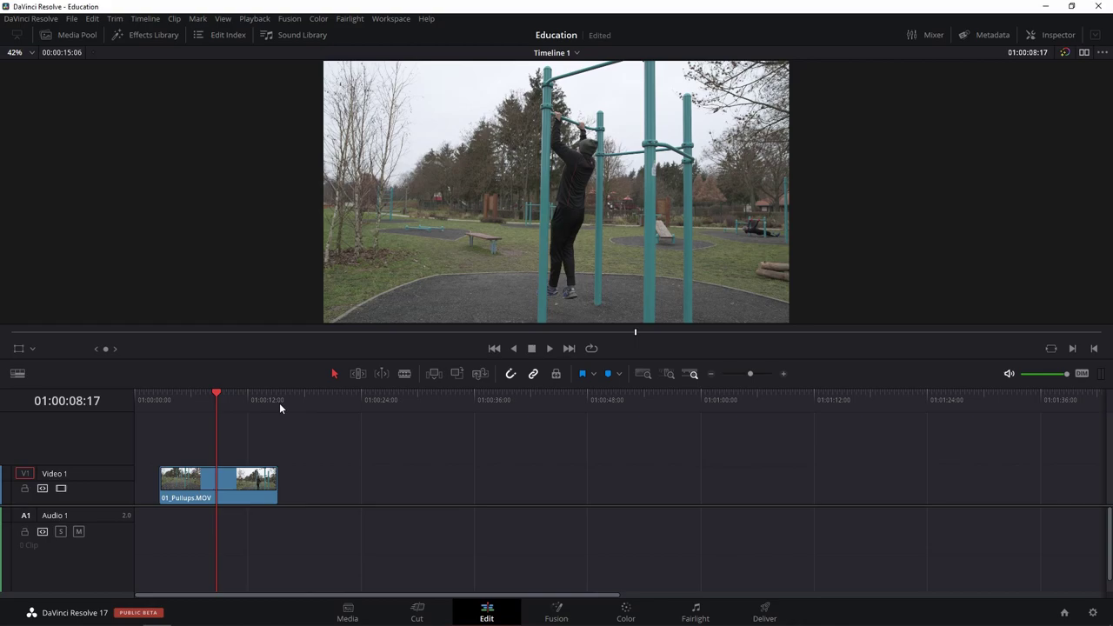
pyautogui.press('Right')
pyautogui.press('Right')
pyautogui.press('Right')
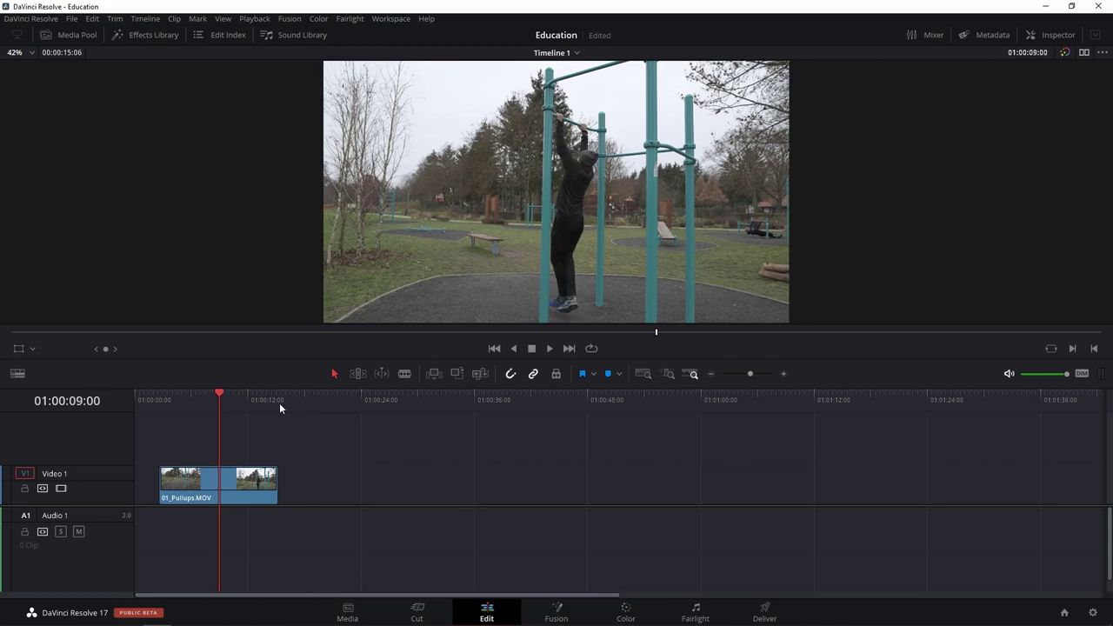
pyautogui.press('Left')
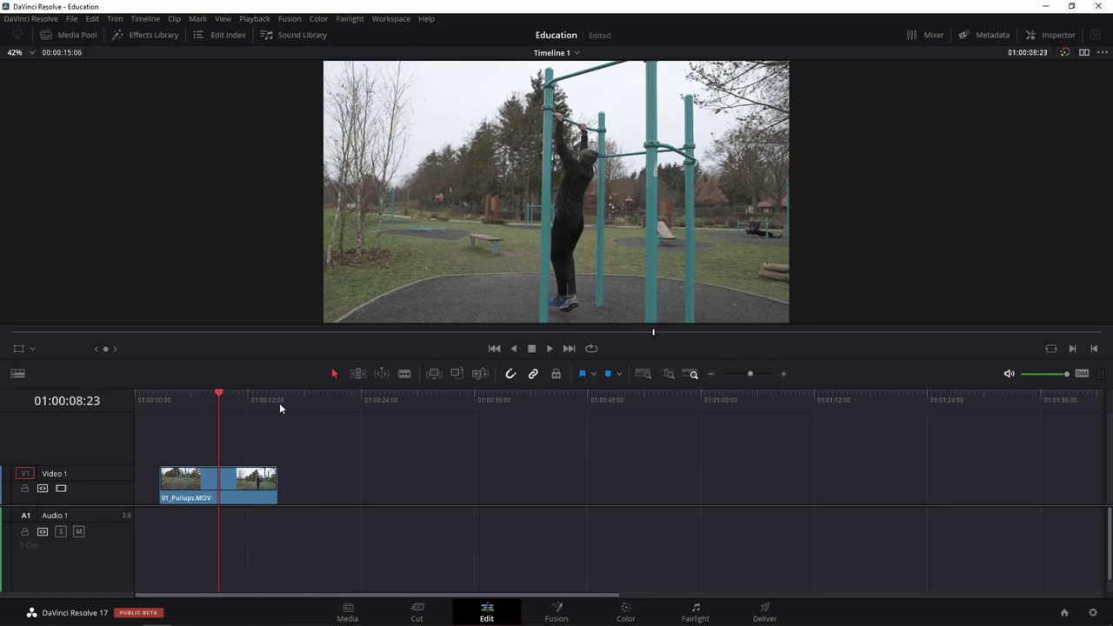
pyautogui.click(221, 396)
pyautogui.press('space')
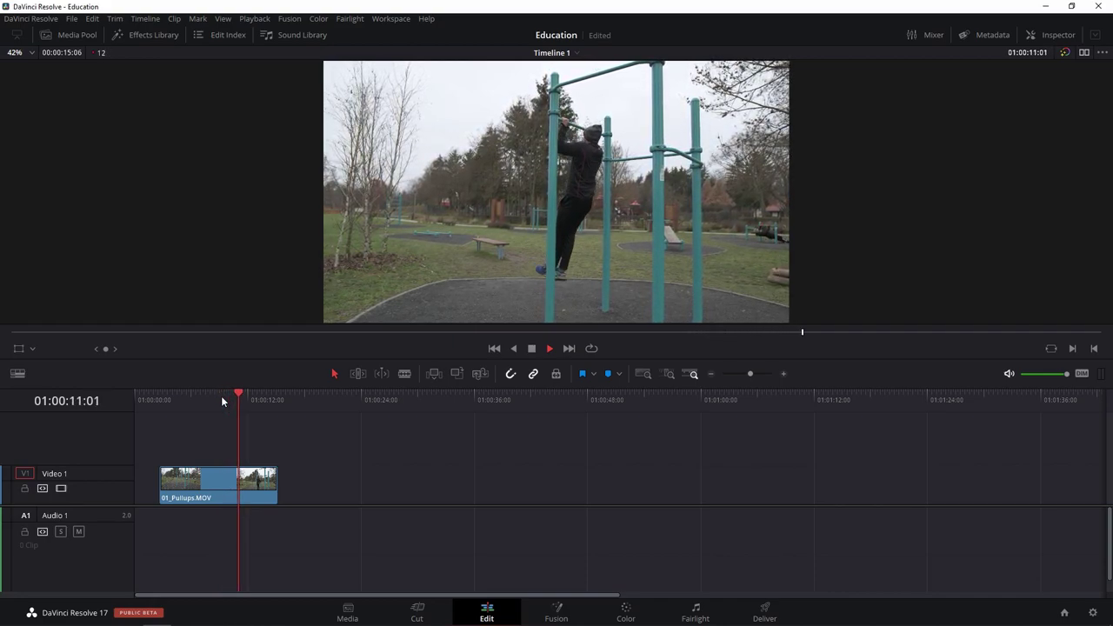
pyautogui.press('space')
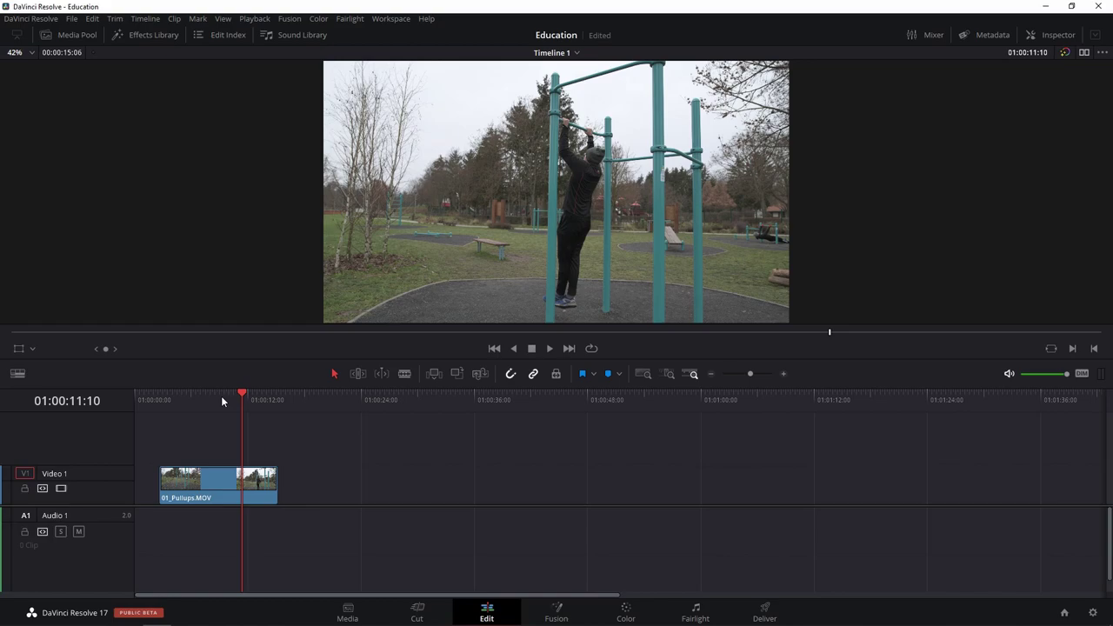
pyautogui.press('j')
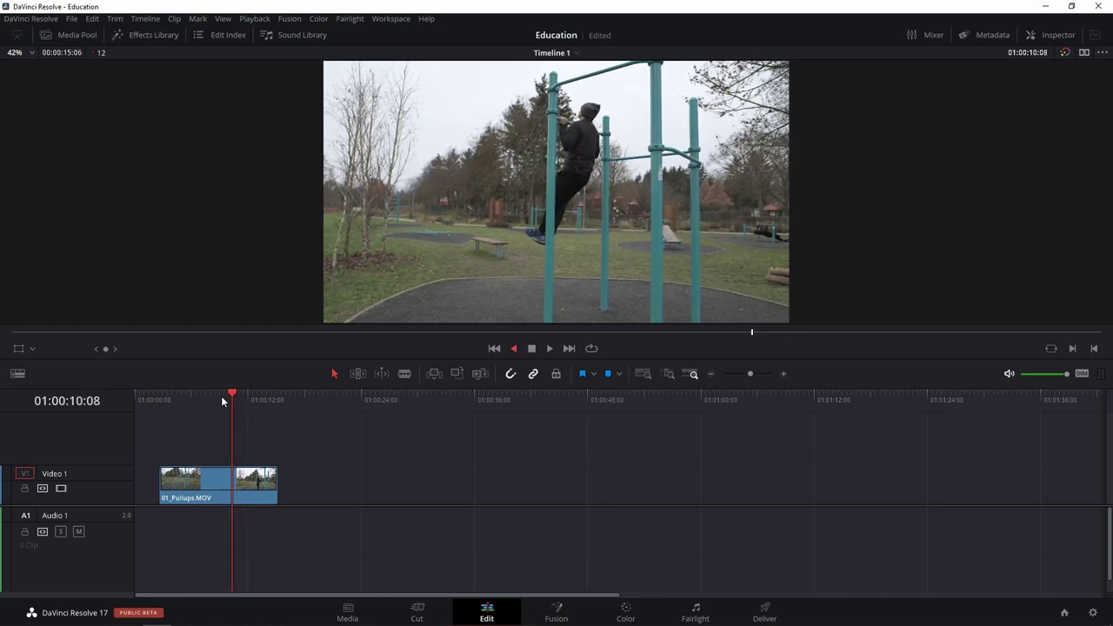
pyautogui.press('k')
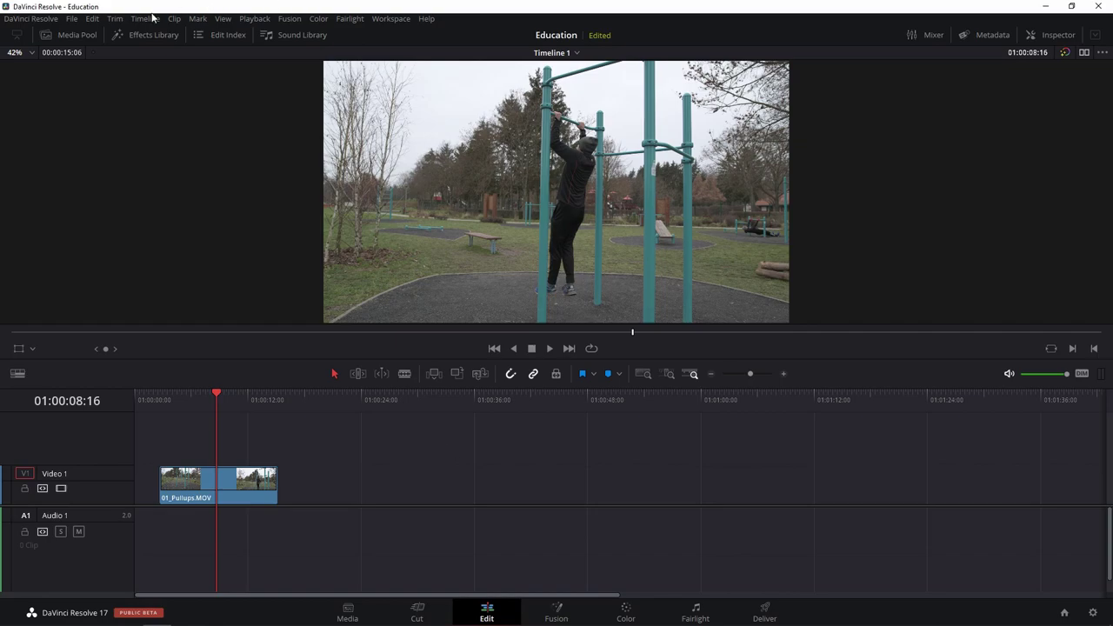
pyautogui.click(54, 24)
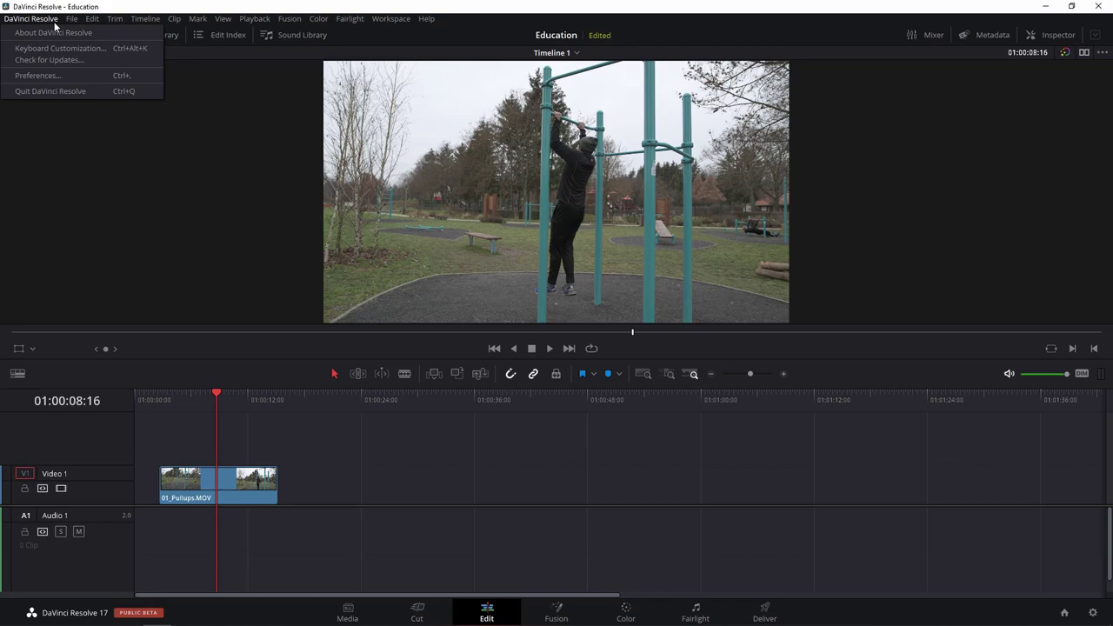
pyautogui.click(95, 49)
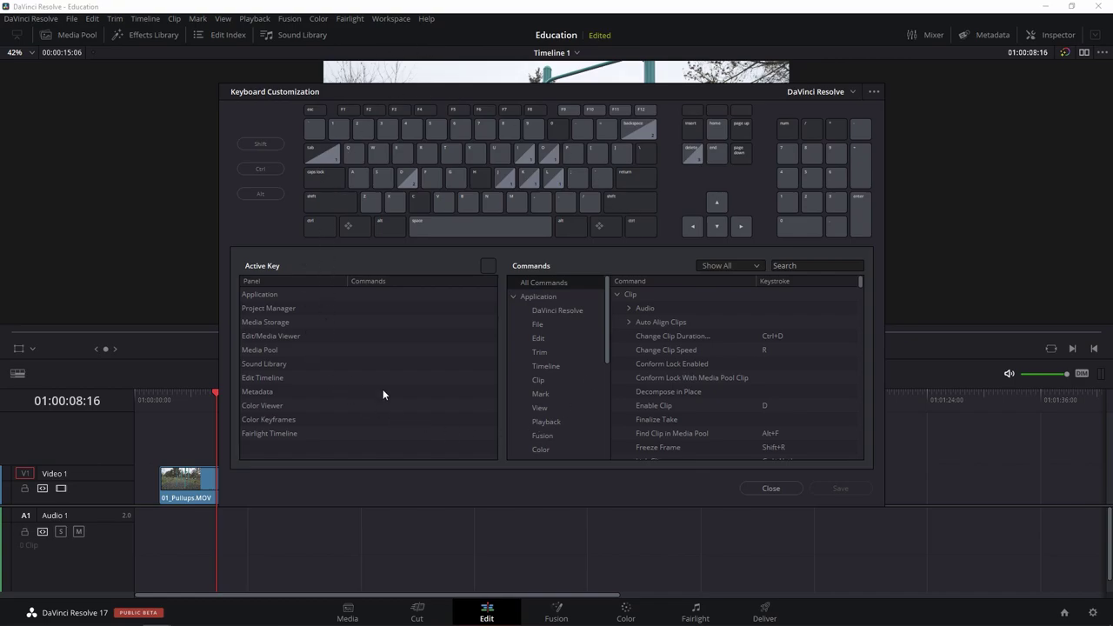
pyautogui.press('Escape')
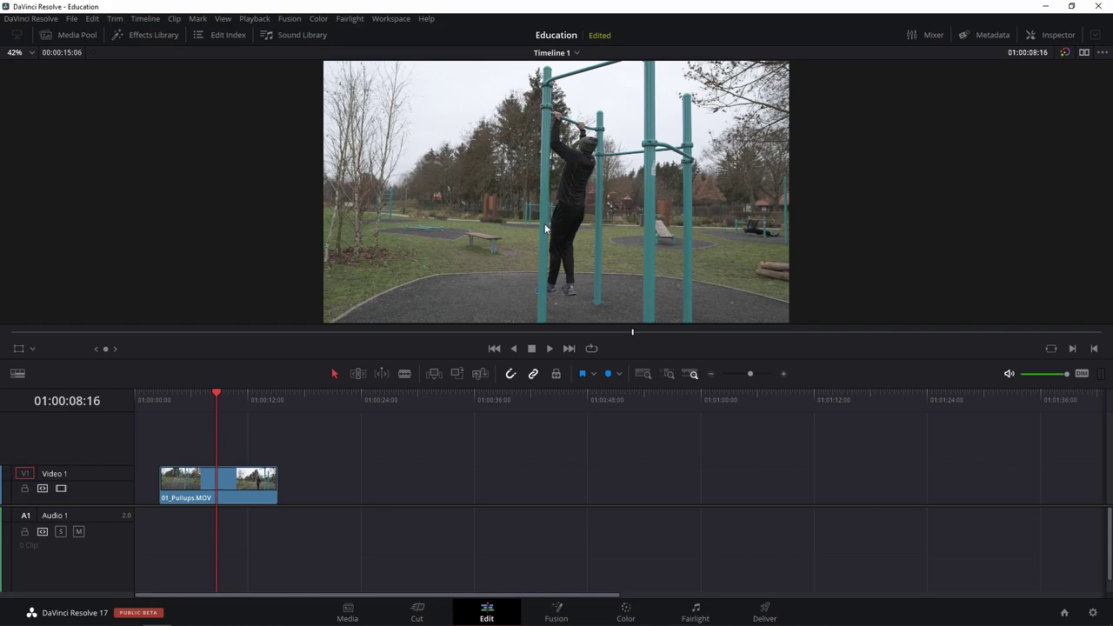
# Zoom the timeline in and out with Ctrl+plus/minus and scrolling, ending fully zoomed out
pyautogui.scroll(-1, 547, 229)
pyautogui.scroll(-2, 547, 228)
pyautogui.scroll(3, 546, 229)
pyautogui.scroll(-2, 547, 229)
pyautogui.scroll(1, 546, 229)
pyautogui.hotkey('ctrl', '=')
pyautogui.hotkey('ctrl', '=')
pyautogui.hotkey('ctrl', '=')
pyautogui.hotkey('ctrl', '=')
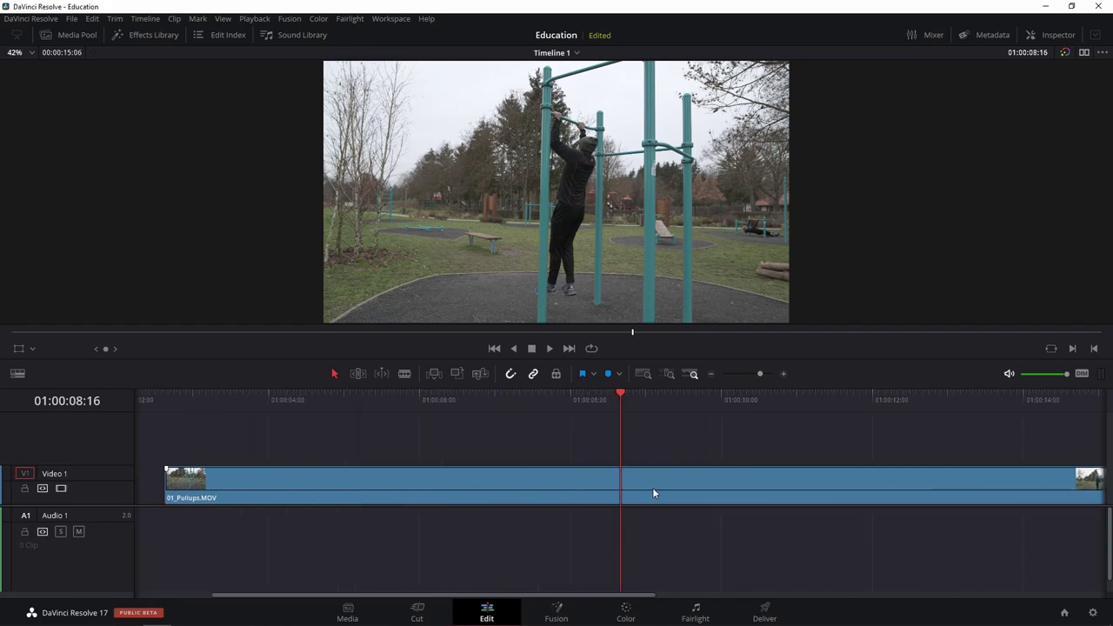
pyautogui.hotkey('ctrl', '-')
pyautogui.hotkey('ctrl', '-')
pyautogui.hotkey('ctrl', '-')
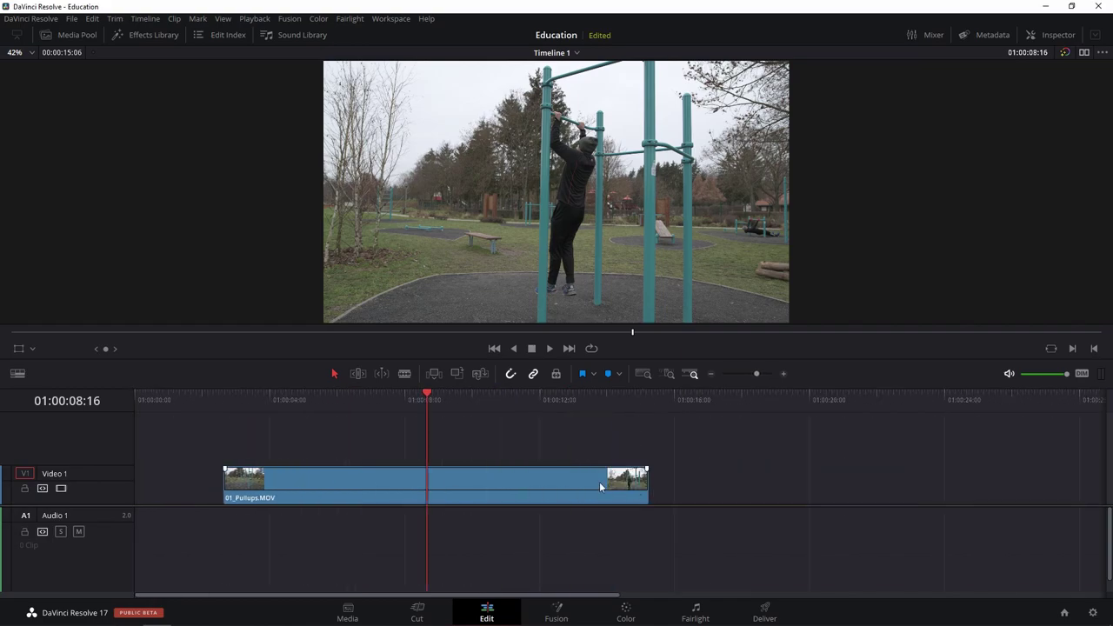
pyautogui.hotkey('ctrl', '-')
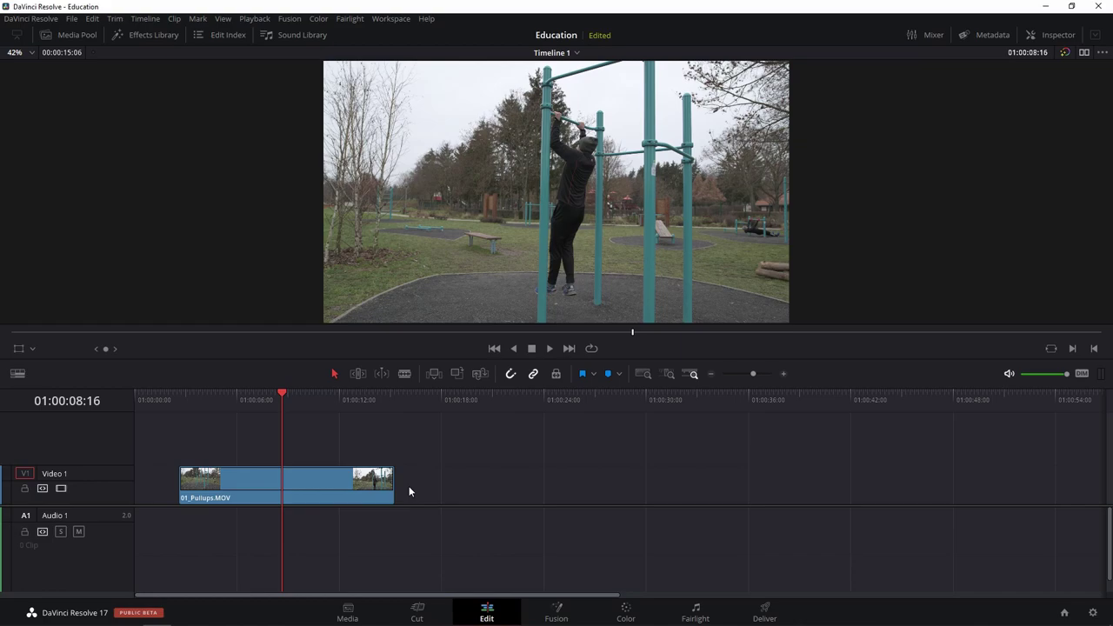
pyautogui.hotkey('ctrl', '=')
pyautogui.hotkey('ctrl', '=')
pyautogui.hotkey('ctrl', '=')
pyautogui.hotkey('ctrl', '=')
pyautogui.hotkey('ctrl', '=')
pyautogui.hotkey('ctrl', '=')
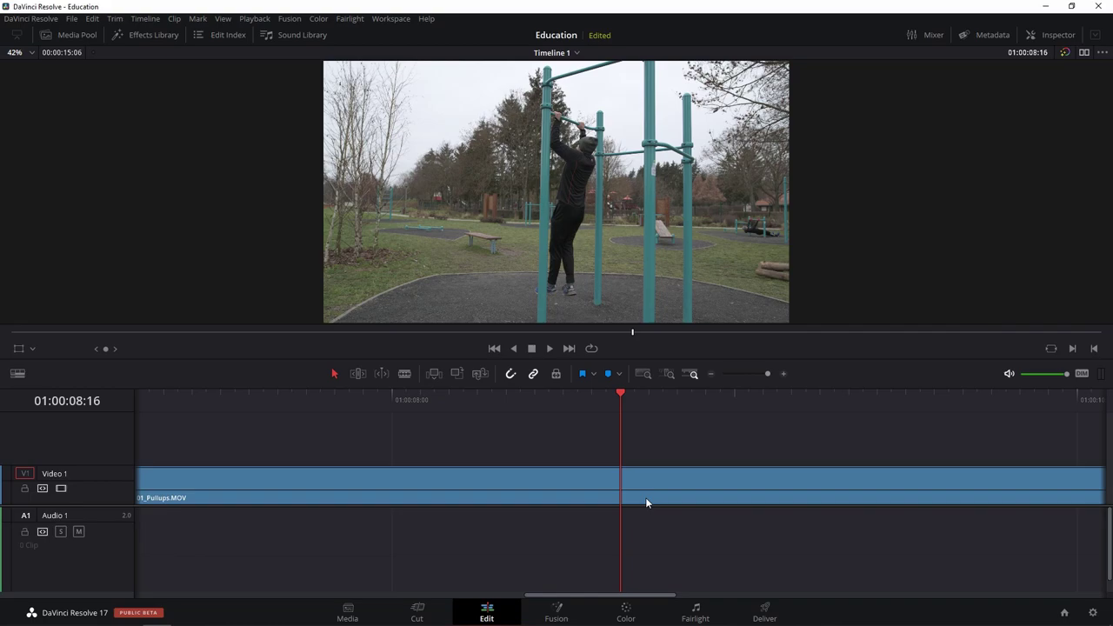
pyautogui.hotkey('ctrl', '-')
pyautogui.hotkey('ctrl', '-')
pyautogui.hotkey('ctrl', '-')
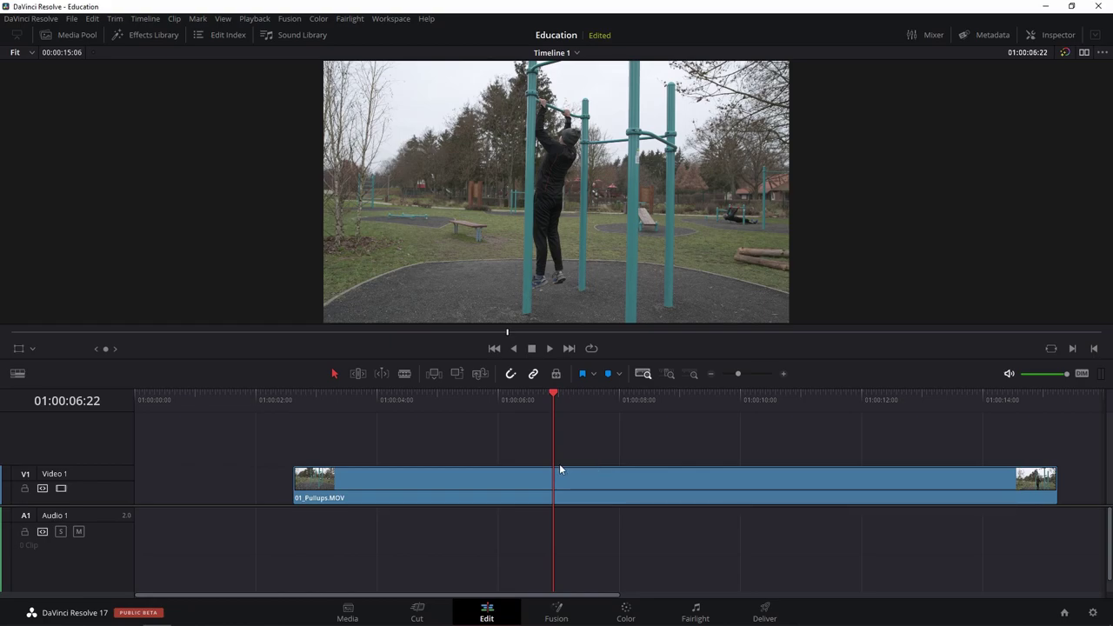
pyautogui.scroll(-2, 561, 466)
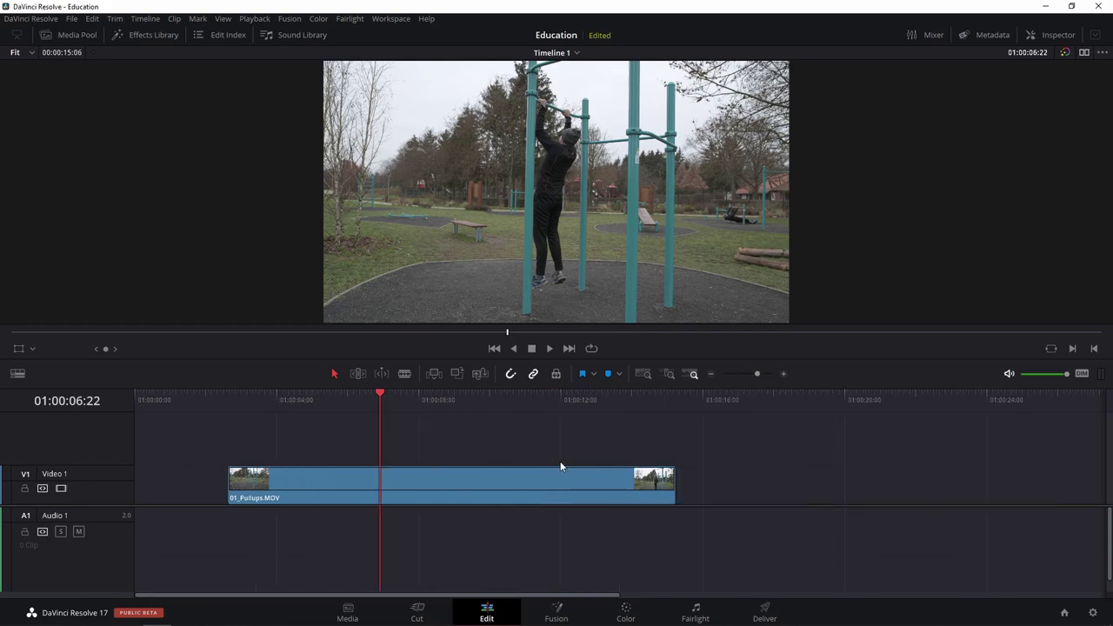
pyautogui.scroll(-2, 560, 466)
pyautogui.scroll(-2, 560, 466)
pyautogui.scroll(-2, 560, 467)
pyautogui.scroll(-2, 560, 467)
pyautogui.scroll(-2, 560, 467)
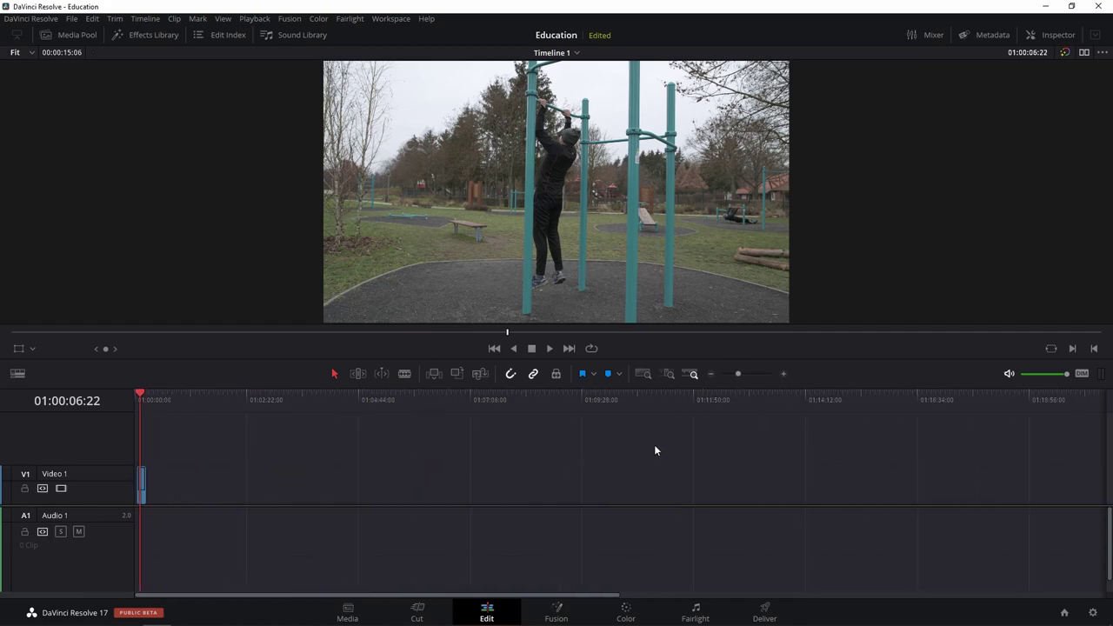
# Try Full Extent, Custom and Detail zoom, then fit the whole clip with Shift+Z
pyautogui.click(639, 377)
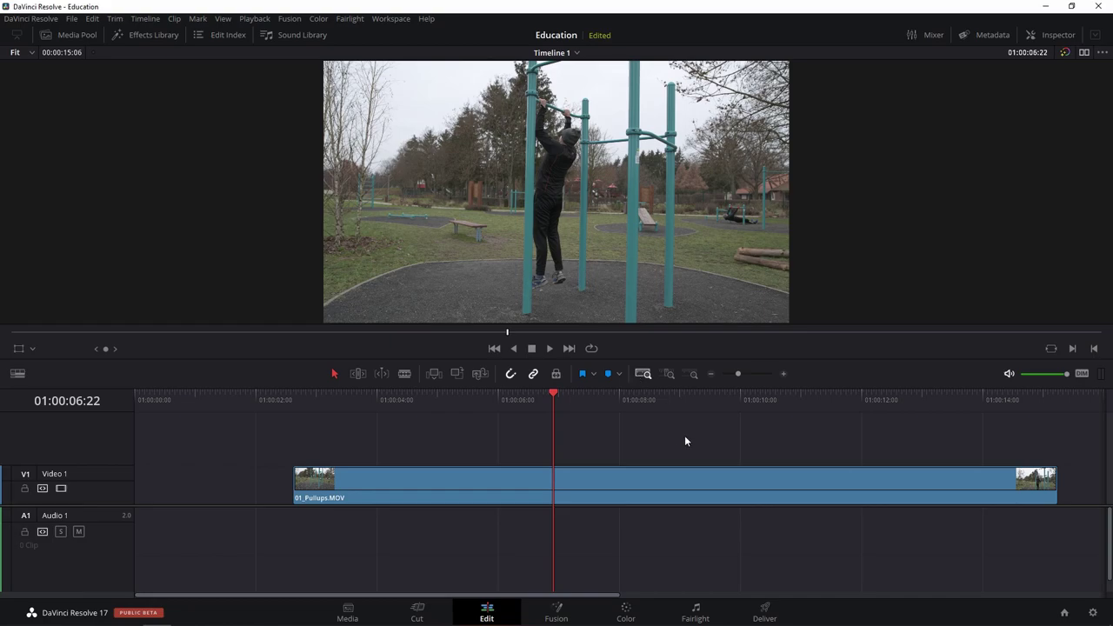
pyautogui.click(697, 375)
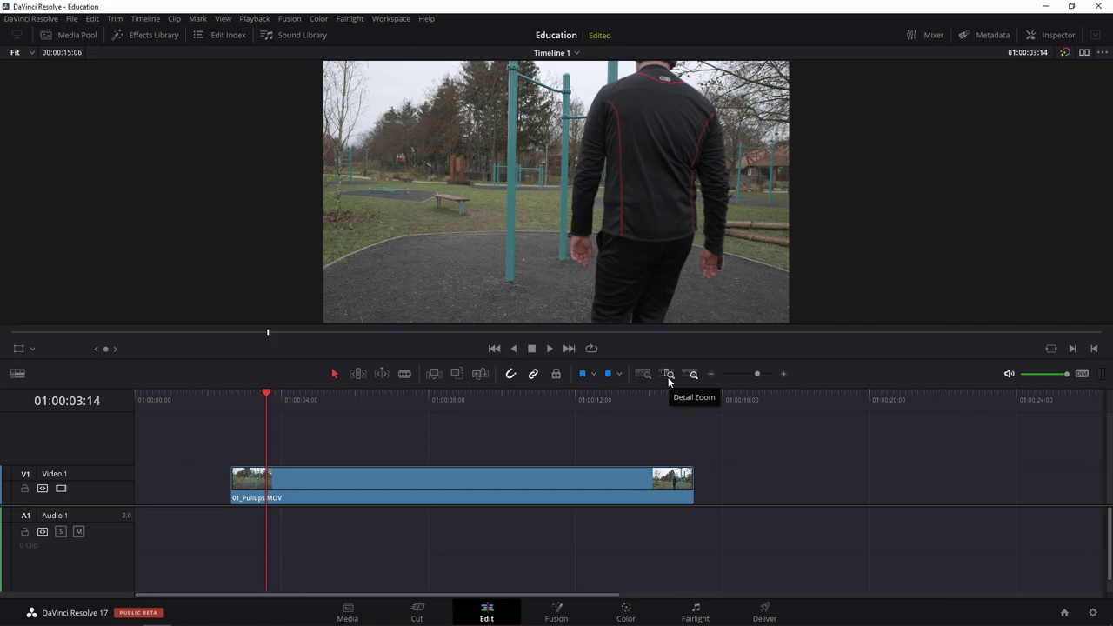
pyautogui.click(669, 379)
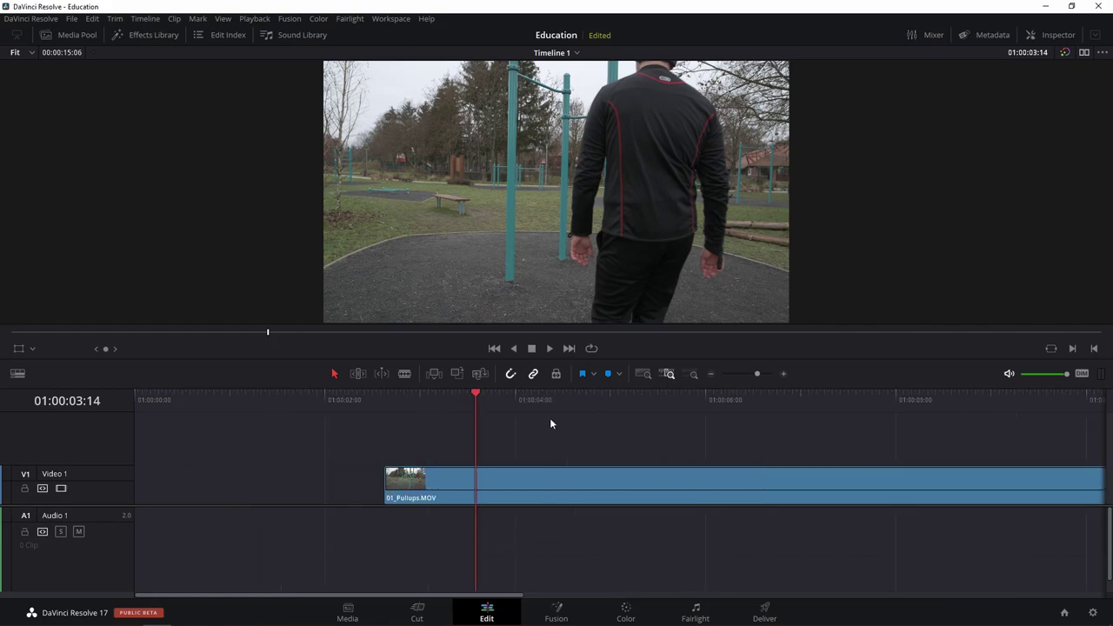
pyautogui.hotkey('shift', 'z')
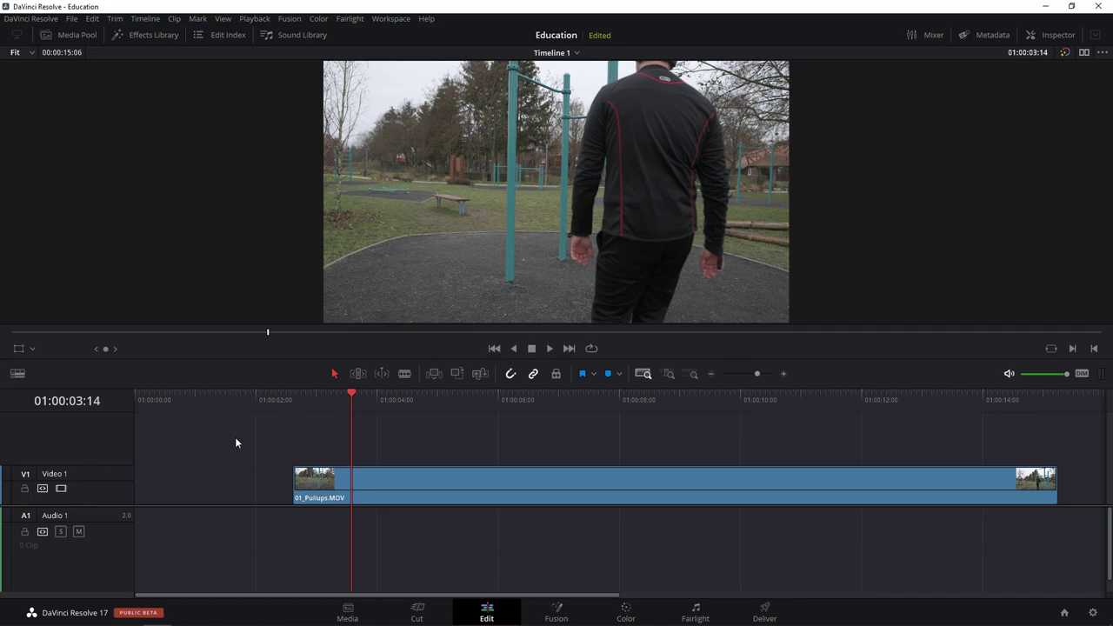
# After trying Film Strip and Simple, set clips to Thumbnail view and make the video track taller
pyautogui.click(17, 375)
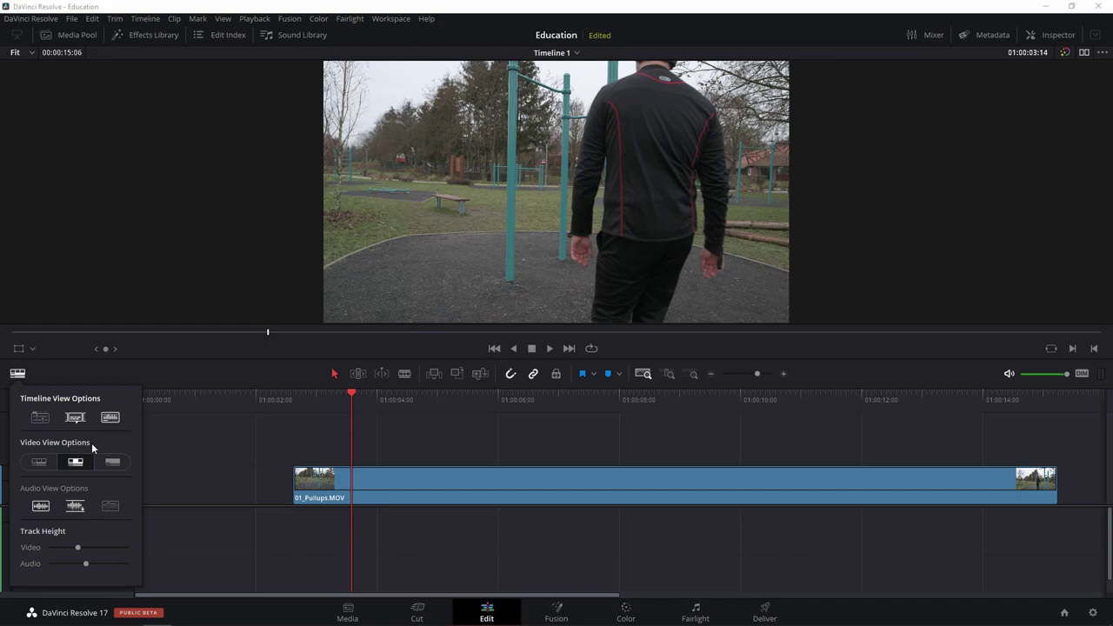
pyautogui.click(39, 462)
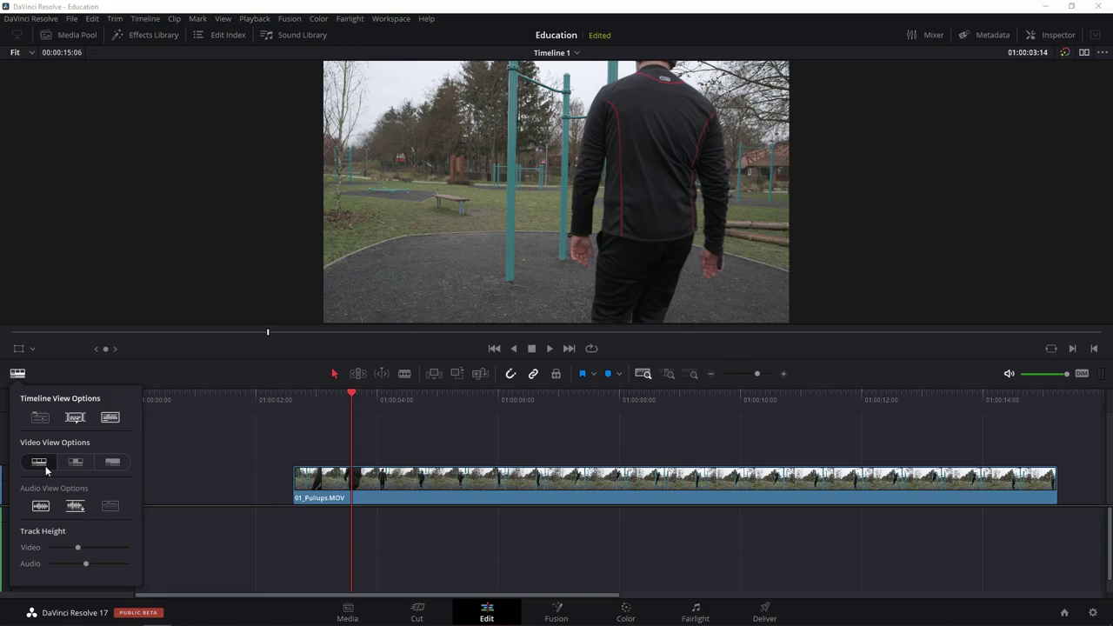
pyautogui.click(75, 462)
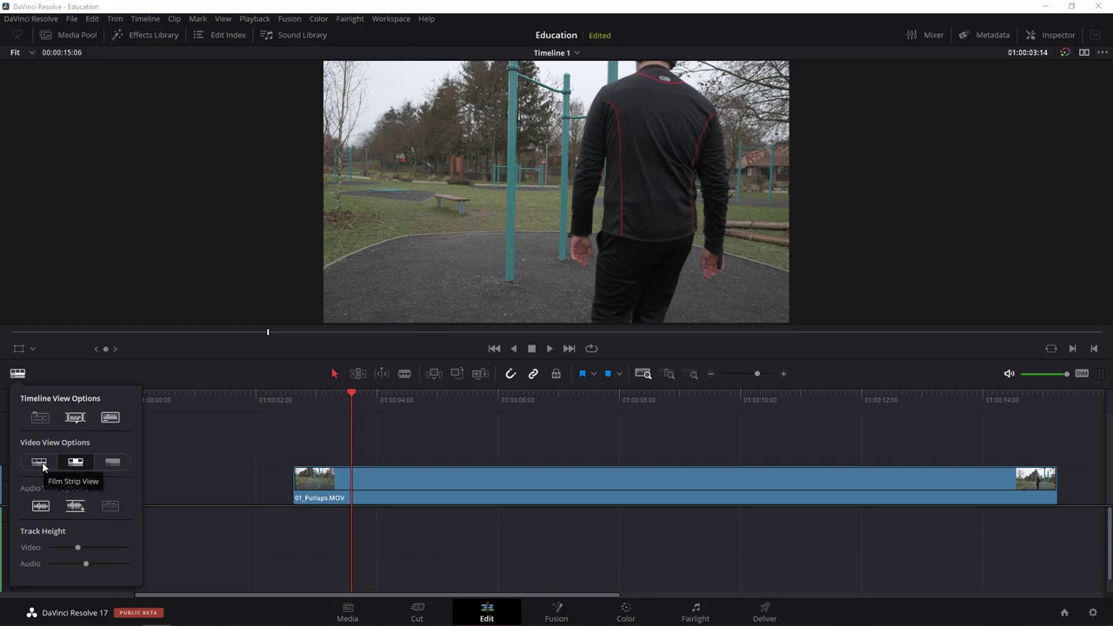
pyautogui.click(42, 461)
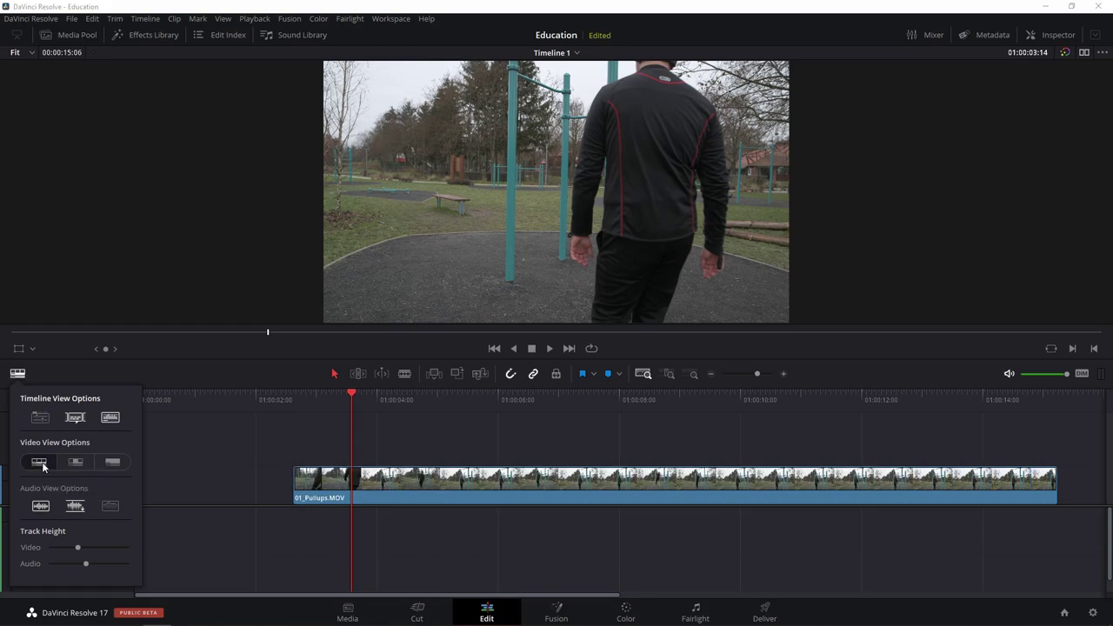
pyautogui.click(113, 462)
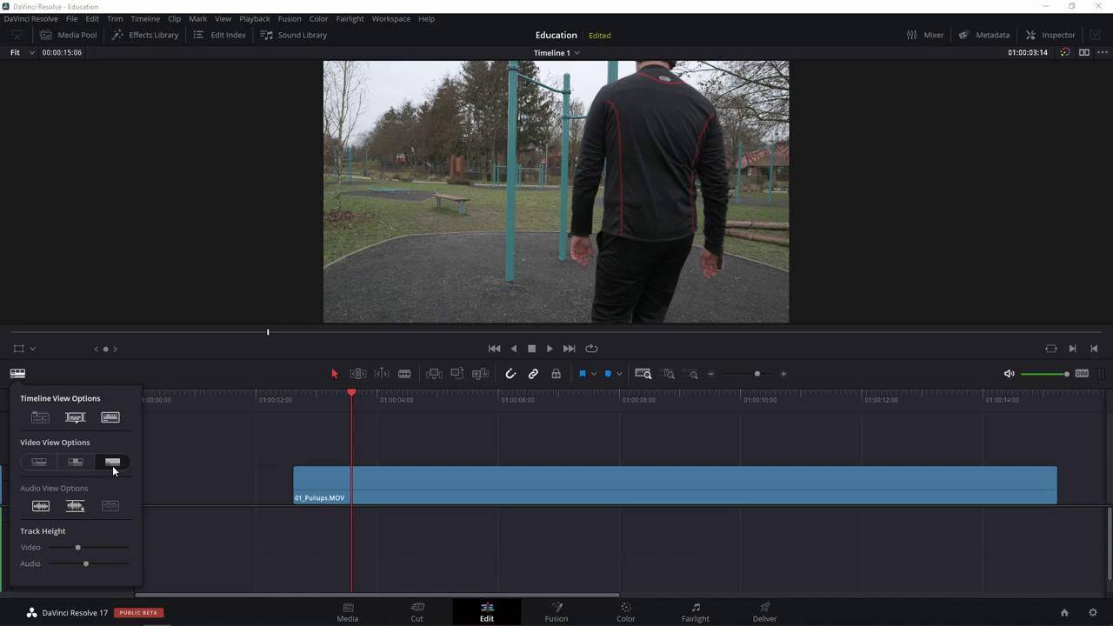
pyautogui.click(76, 462)
pyautogui.moveTo(76, 545)
pyautogui.mouseDown()
pyautogui.moveTo(123, 551)
pyautogui.moveTo(84, 566)
pyautogui.mouseUp()
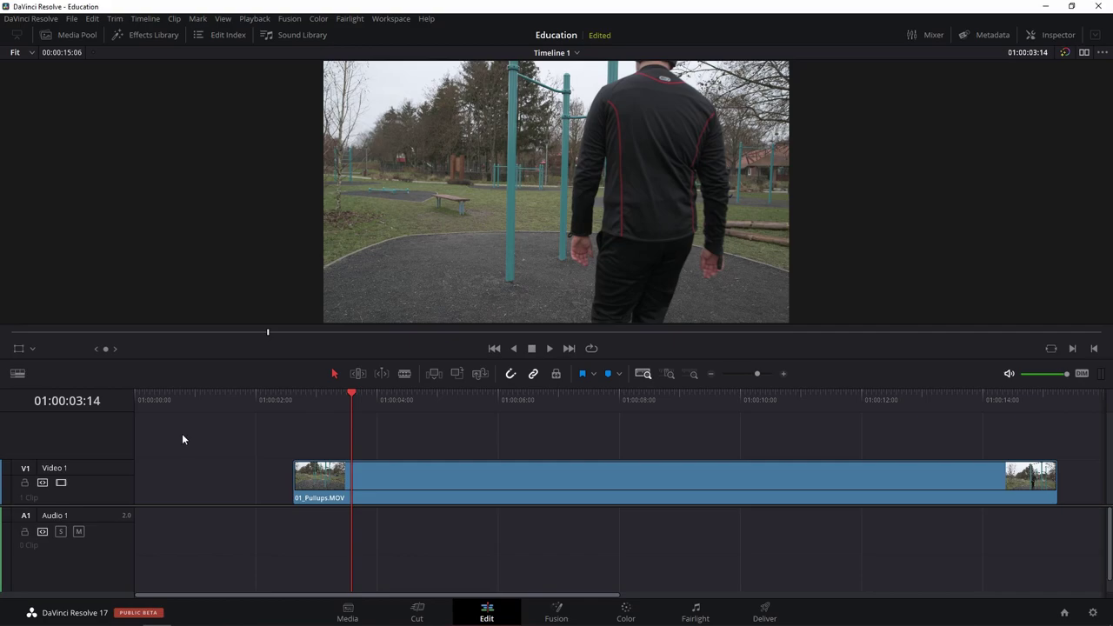
pyautogui.click(84, 38)
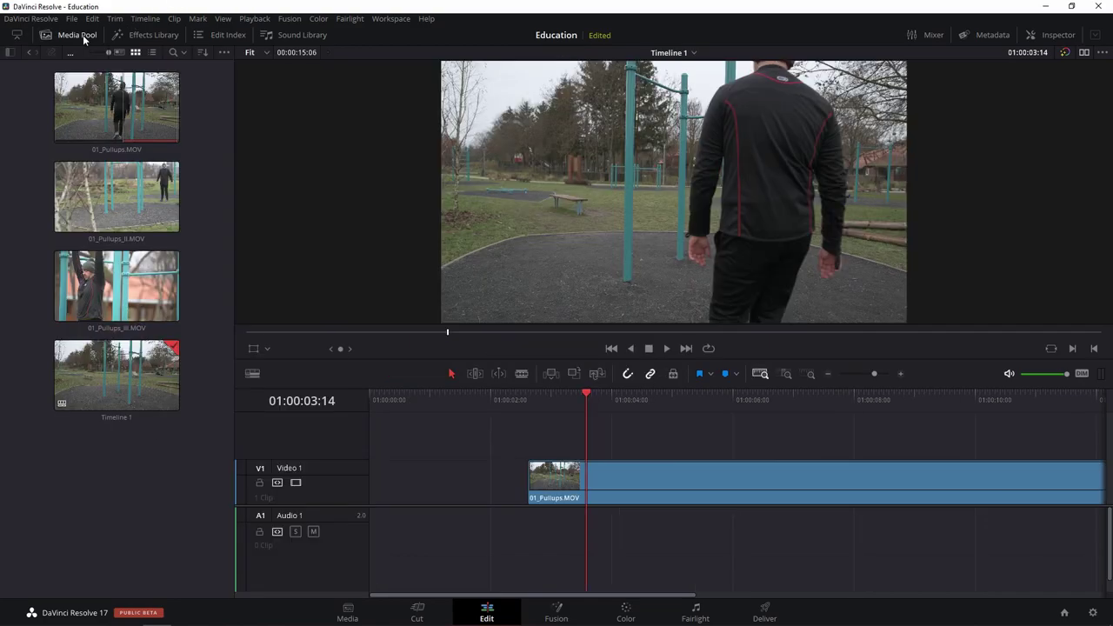
# Append Tesztvideó_AutoAudioSync.MOV from AutoAudioSync via the viewer overlay, then scroll tracks to reveal Audio 1
pyautogui.click(10, 54)
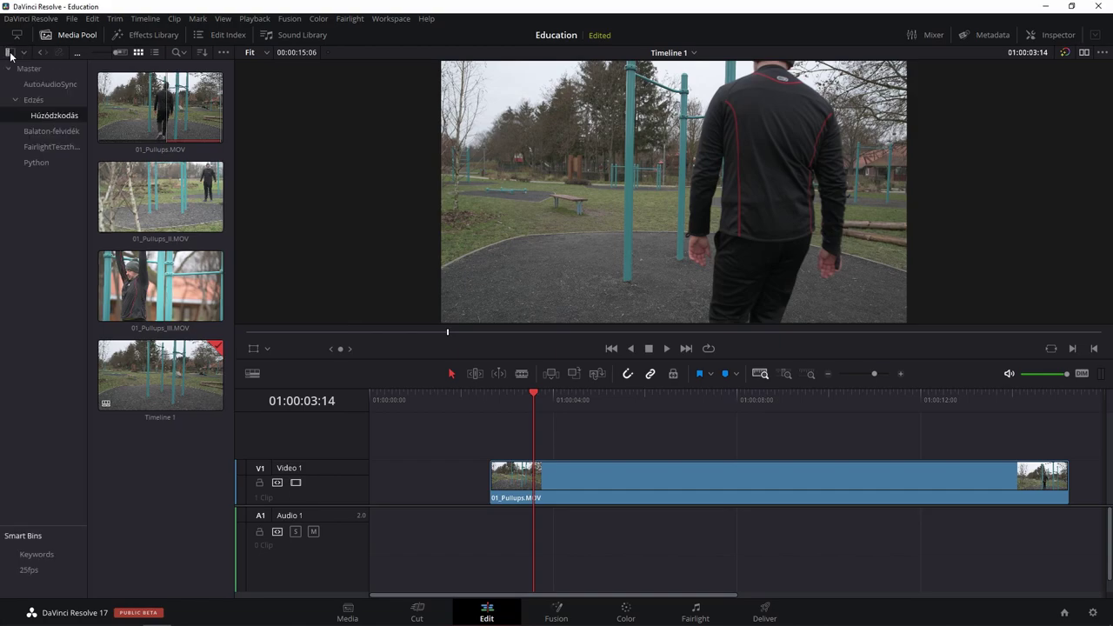
pyautogui.click(51, 85)
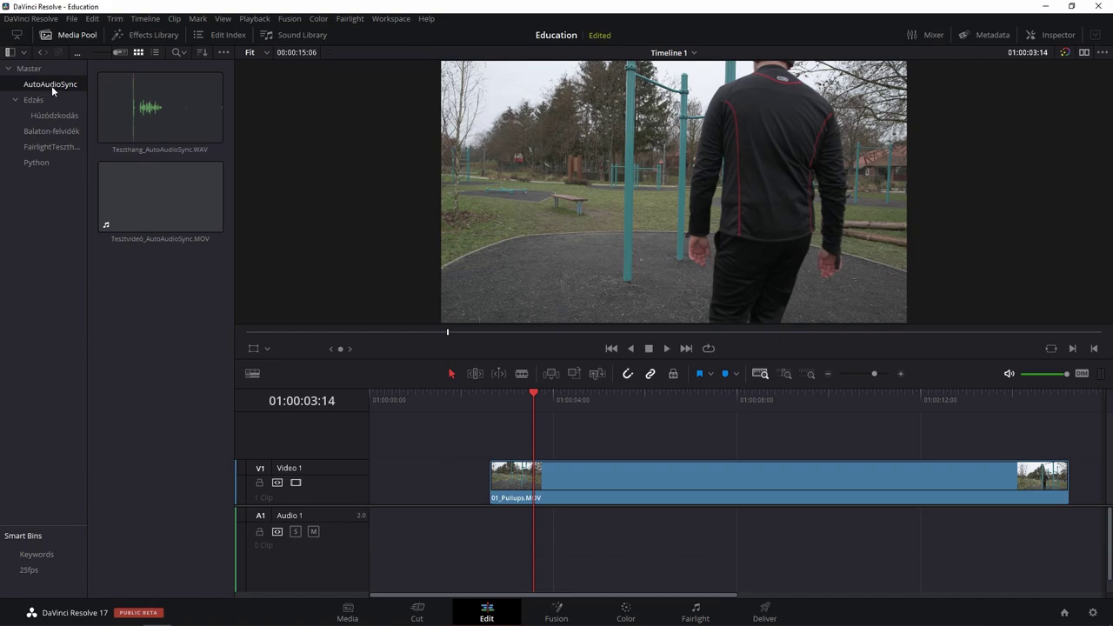
pyautogui.click(157, 221)
pyautogui.moveTo(157, 221); pyautogui.dragTo(1056, 311)
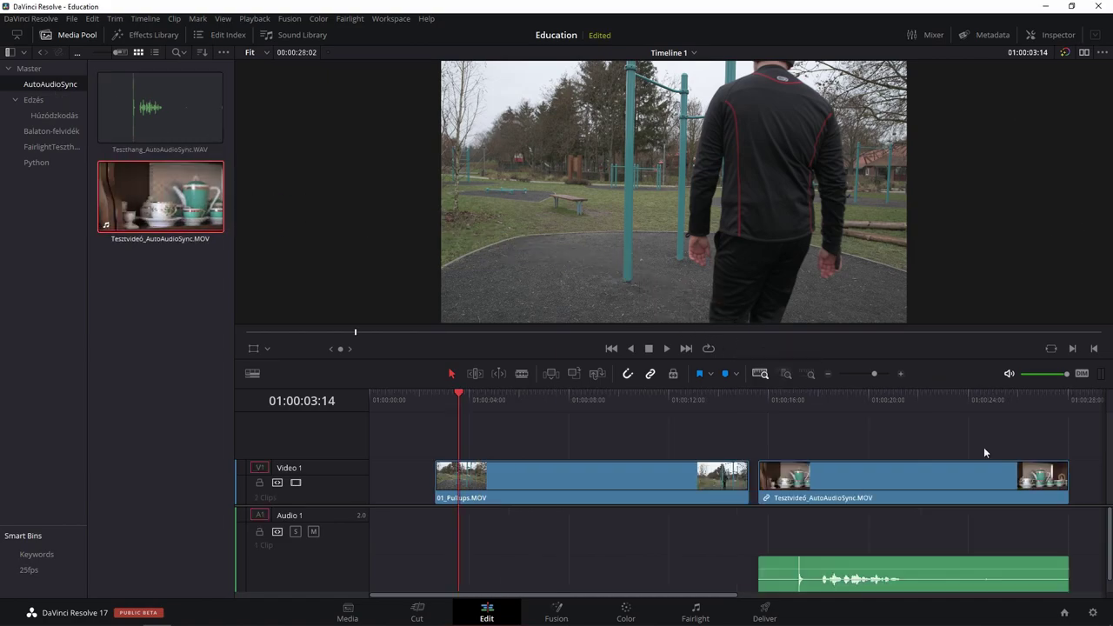
pyautogui.click(858, 398)
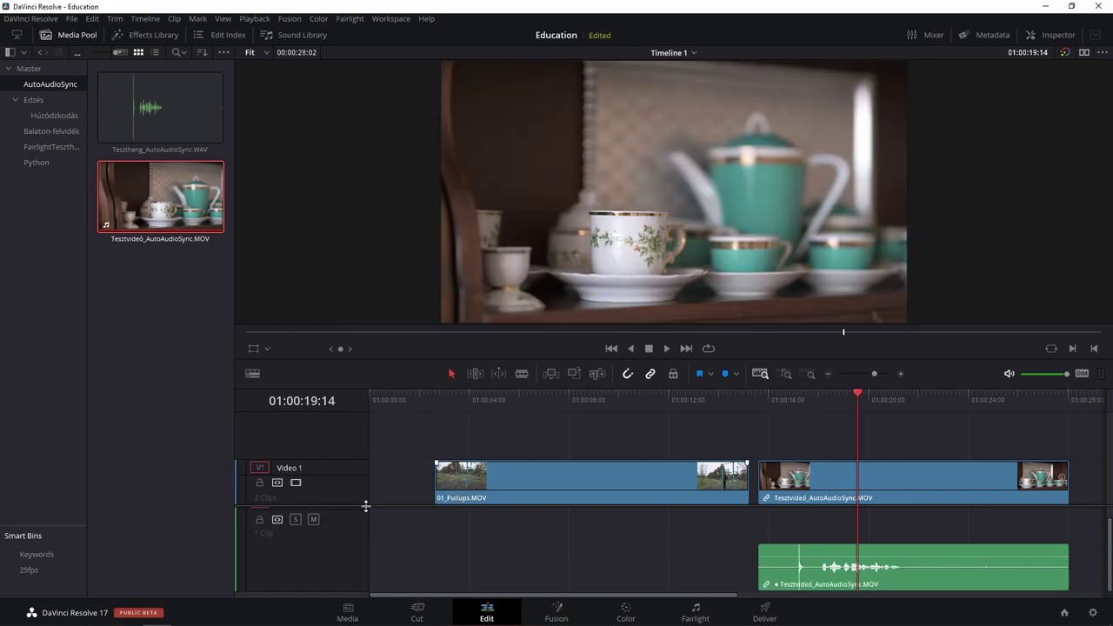
pyautogui.moveTo(390, 504); pyautogui.dragTo(401, 496)
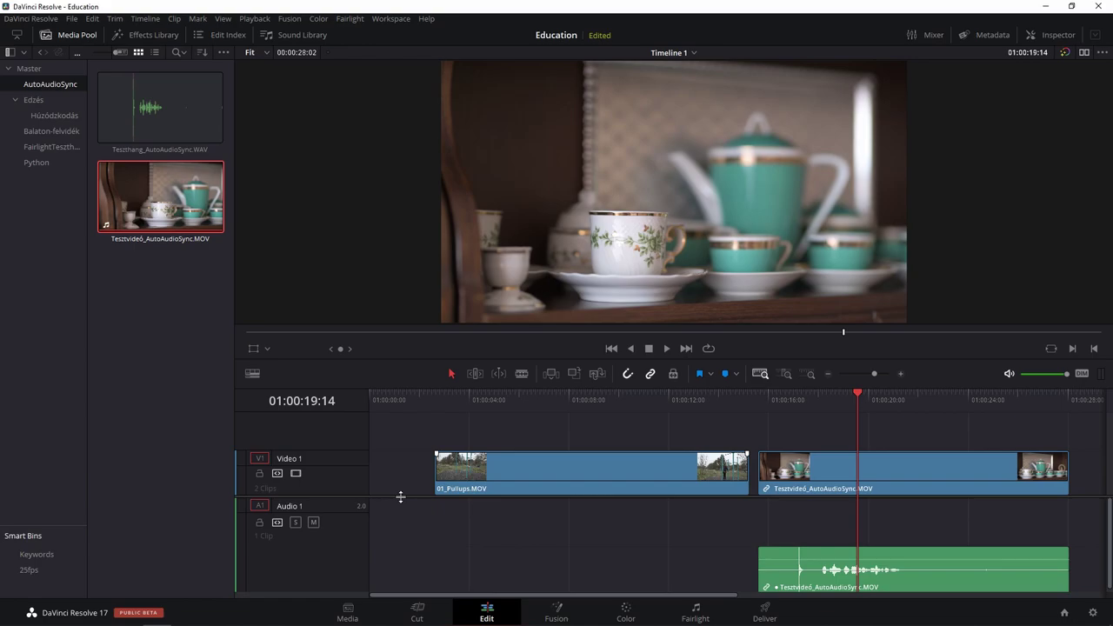
pyautogui.moveTo(401, 497); pyautogui.dragTo(403, 468)
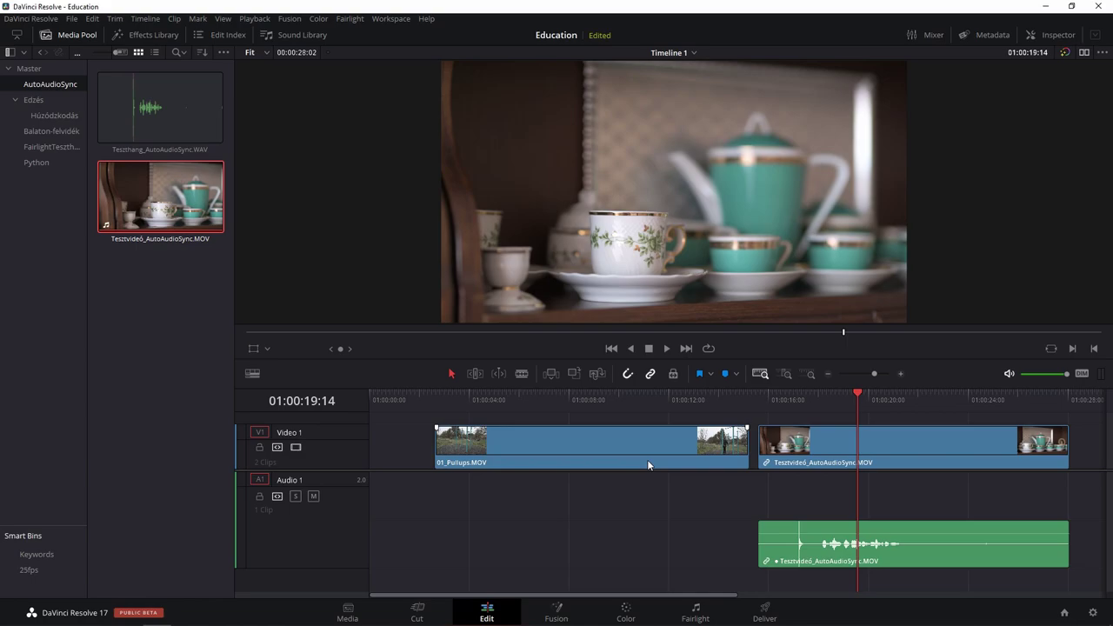
pyautogui.click(251, 372)
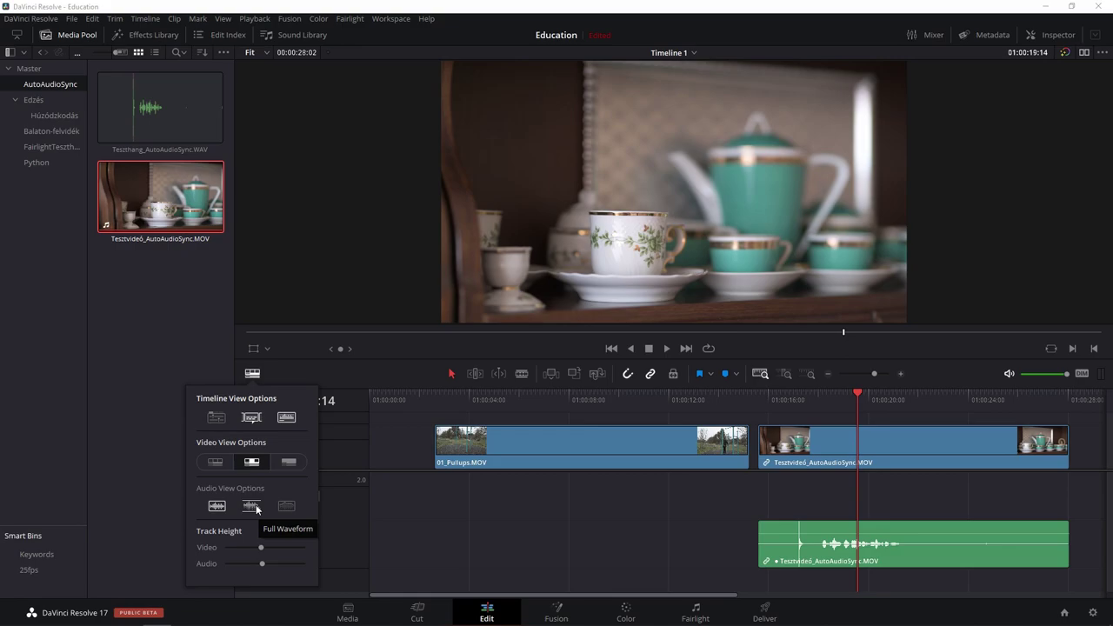
pyautogui.click(257, 509)
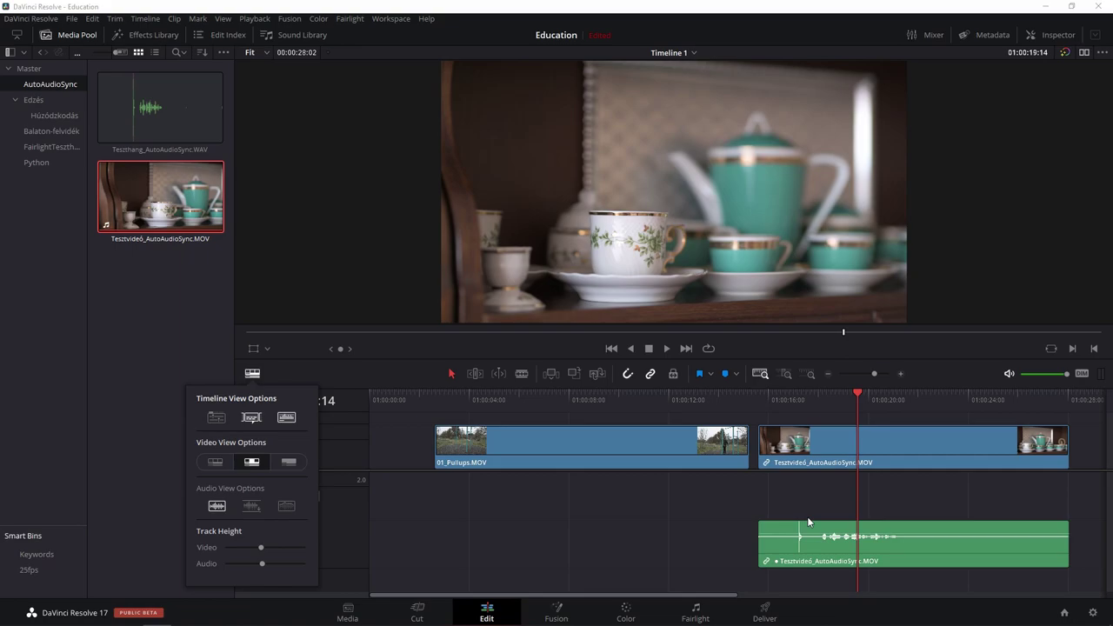
pyautogui.click(217, 506)
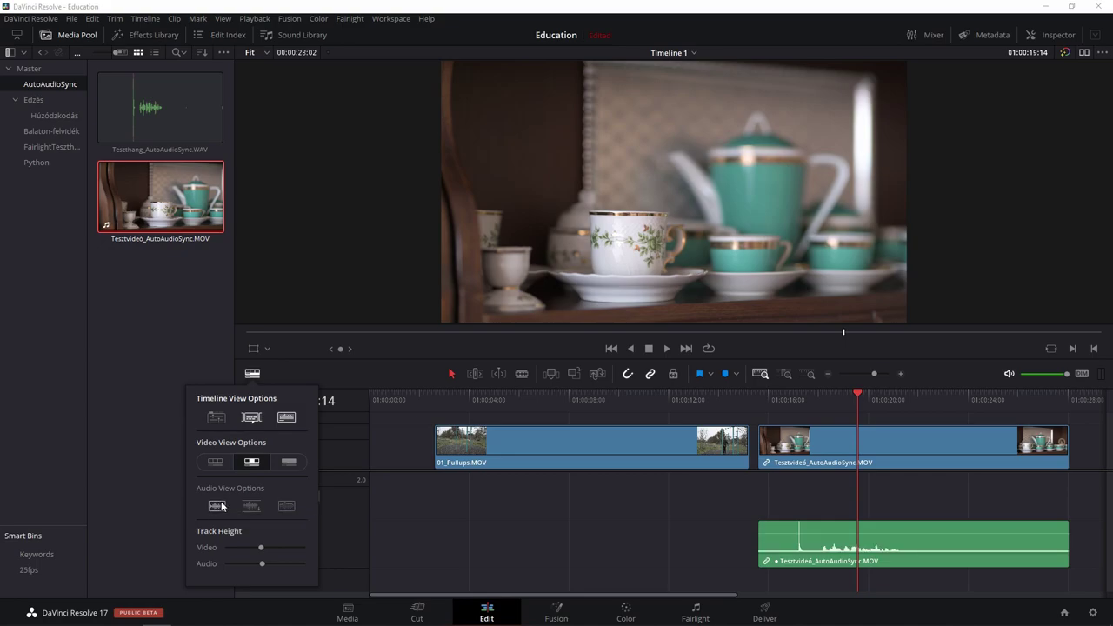
pyautogui.click(222, 507)
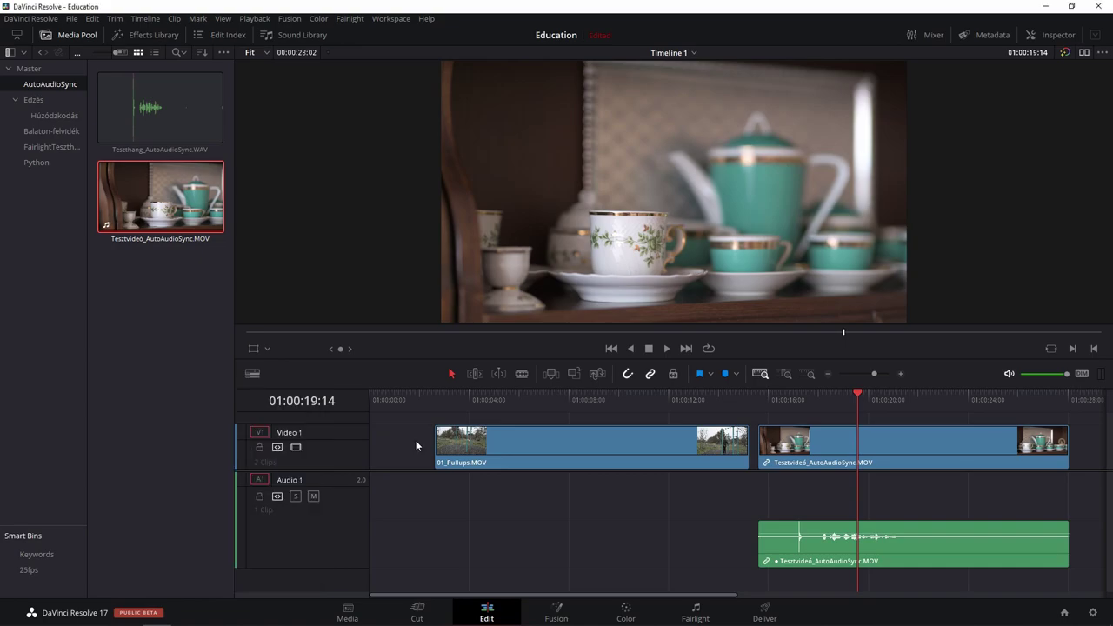
pyautogui.rightClick(327, 459)
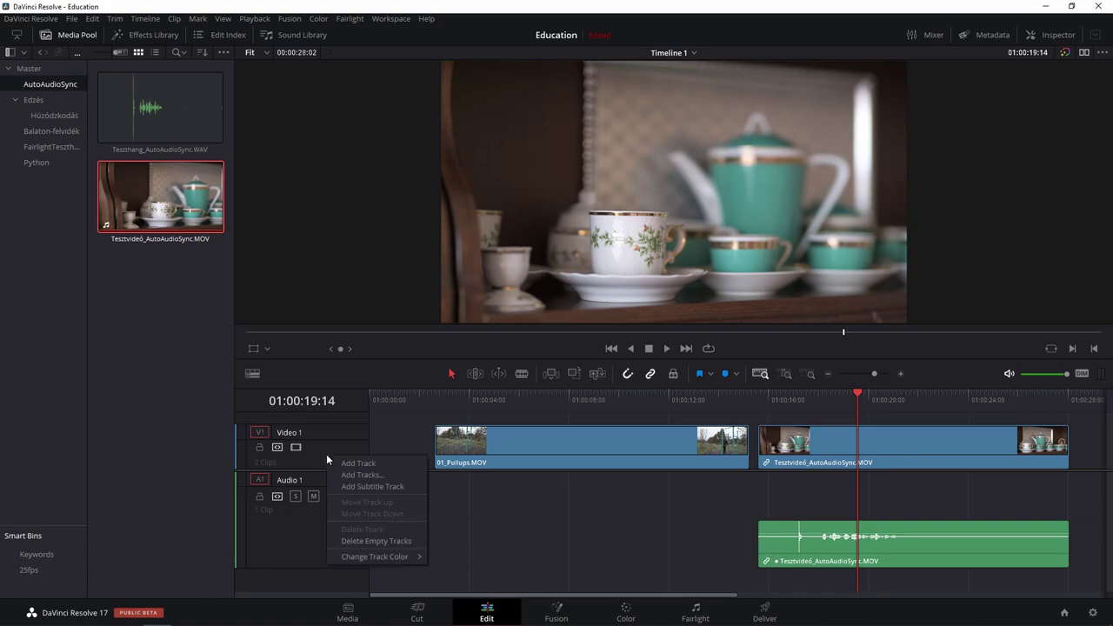
# Add an empty Video 2 track above Video 1, then look over the track header menus
pyautogui.click(357, 463)
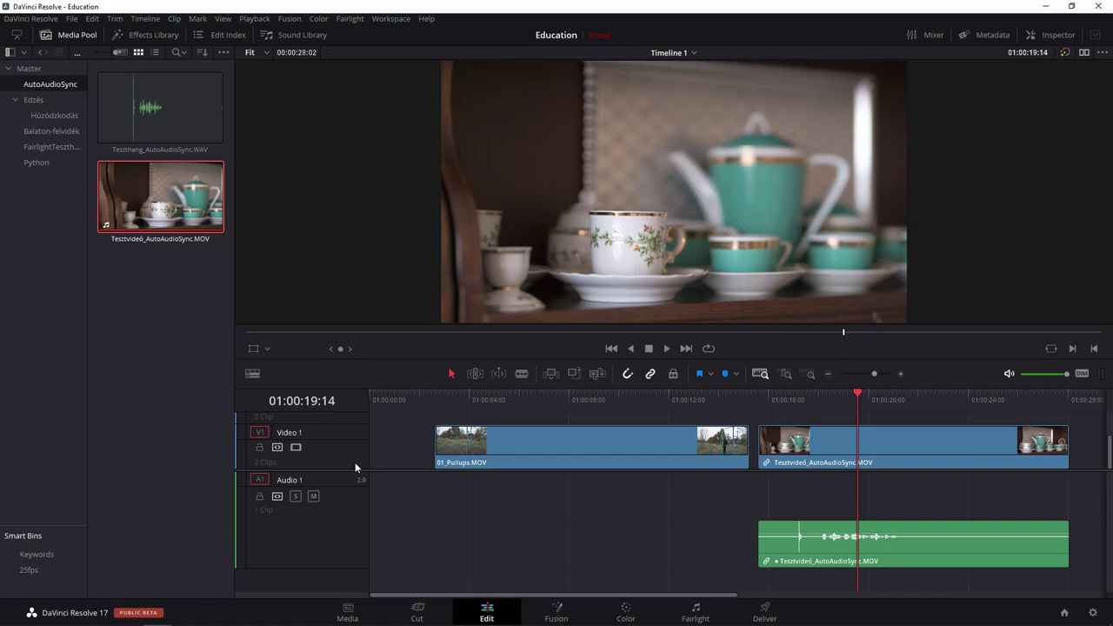
pyautogui.scroll(2, 351, 450)
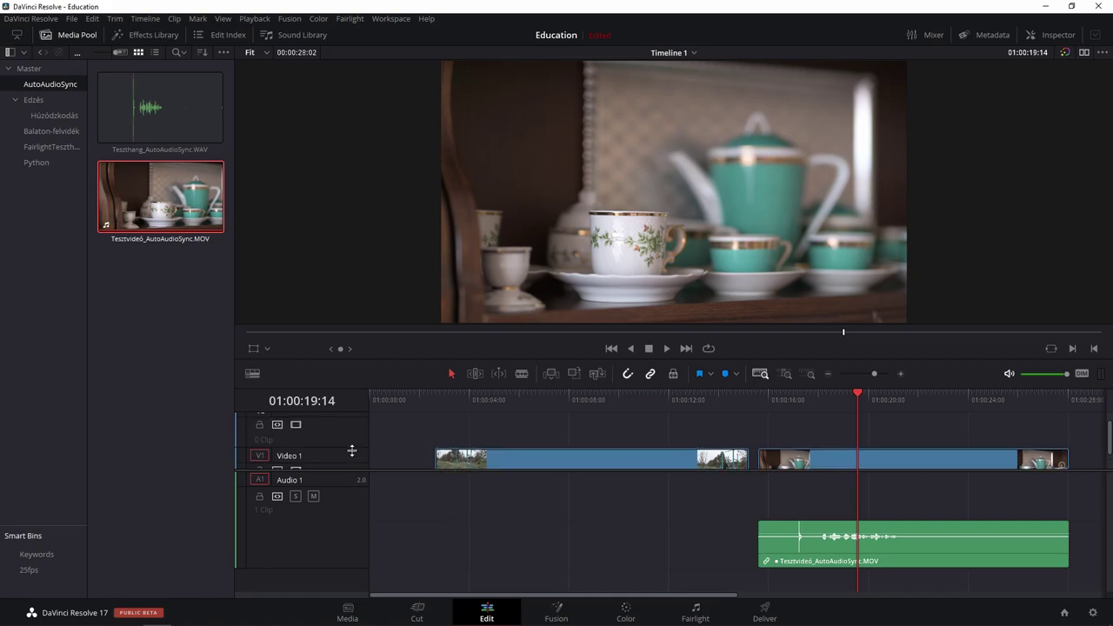
pyautogui.scroll(1, 351, 449)
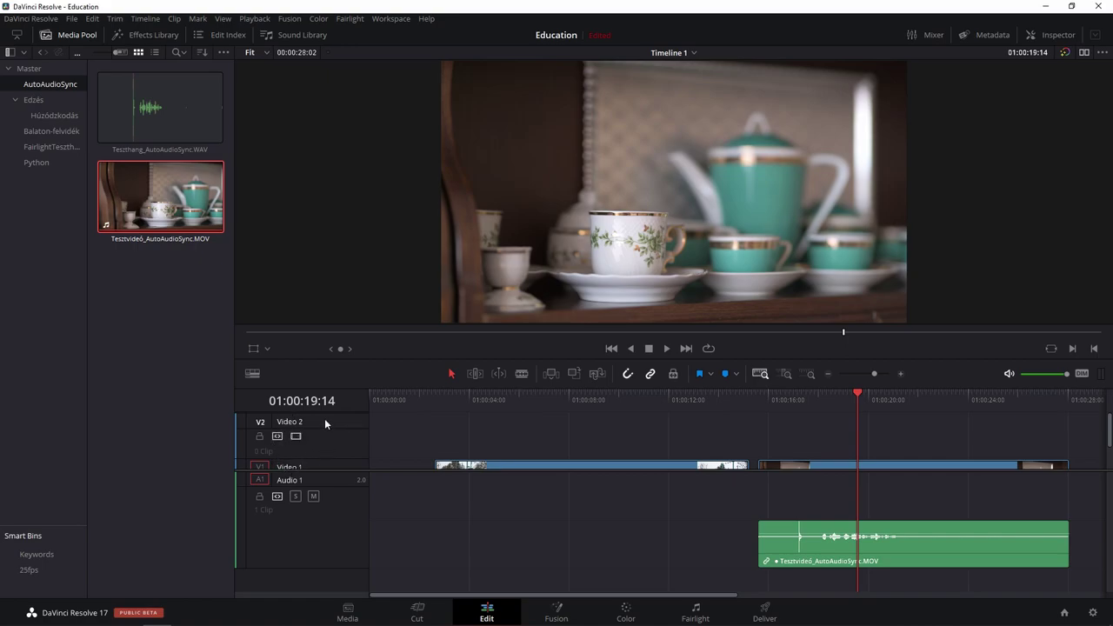
pyautogui.rightClick(330, 423)
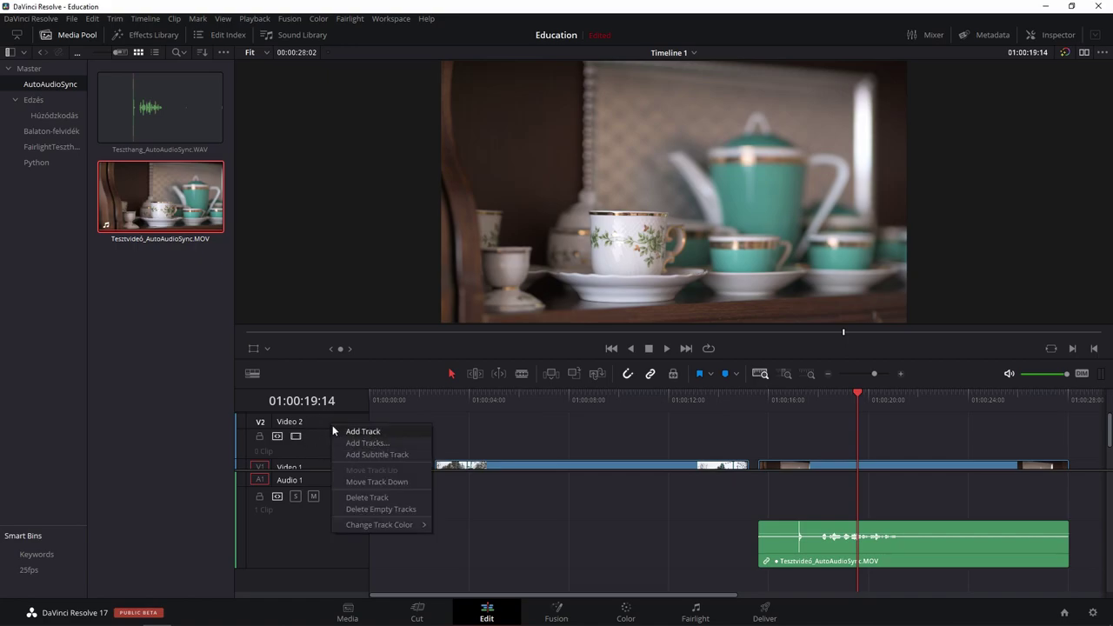
pyautogui.rightClick(333, 477)
pyautogui.moveTo(359, 487)
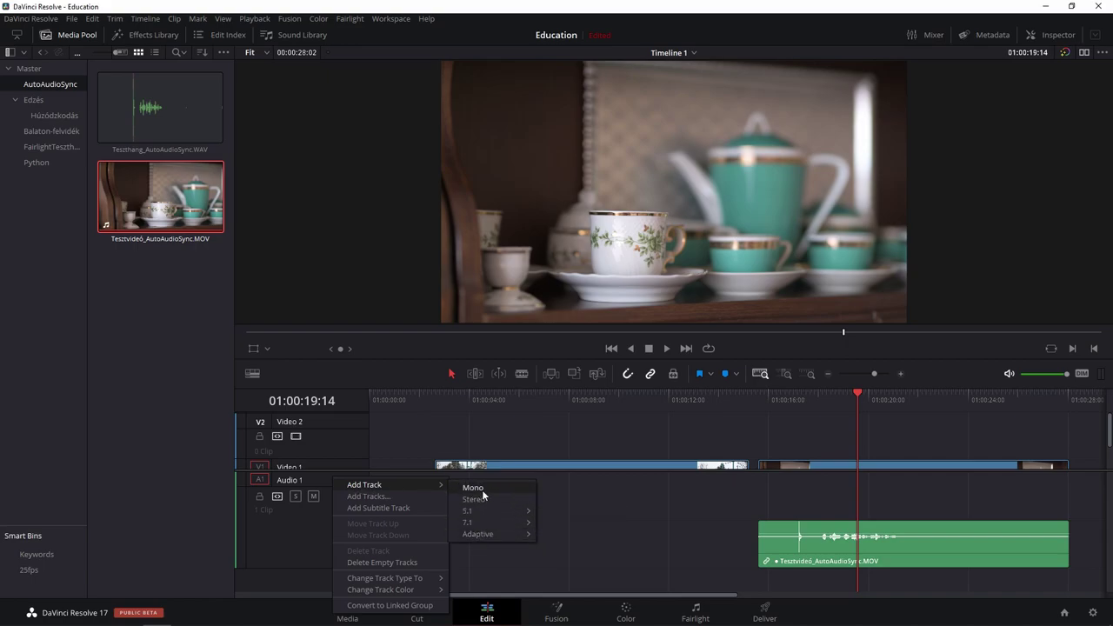
pyautogui.click(353, 465)
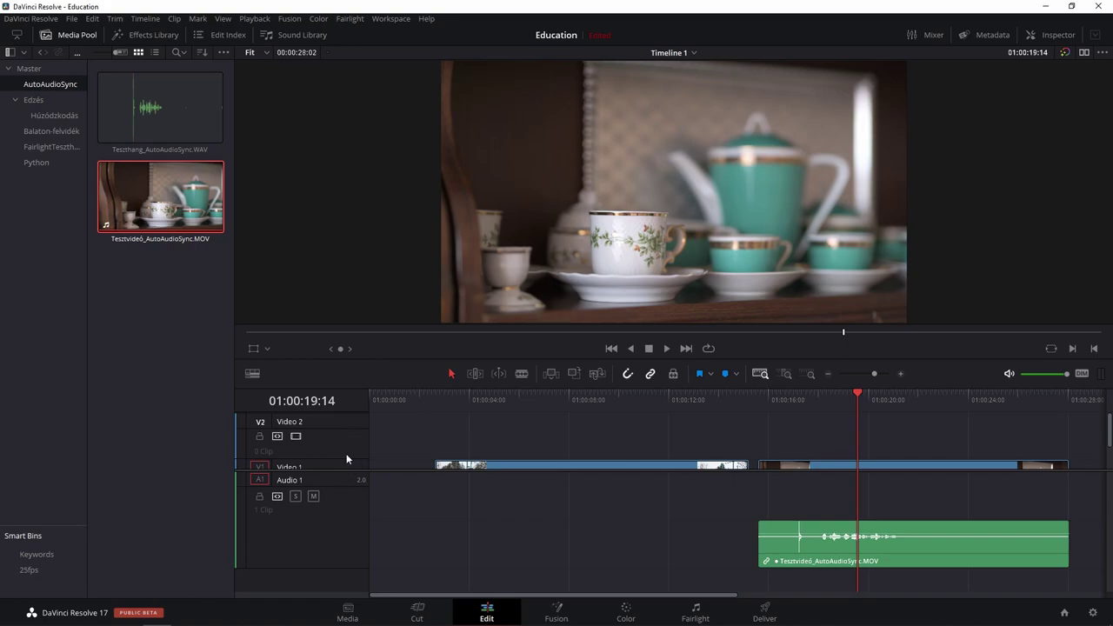
# Try different video and audio counts in the Add Tracks dialog, then cancel without adding
pyautogui.rightClick(342, 488)
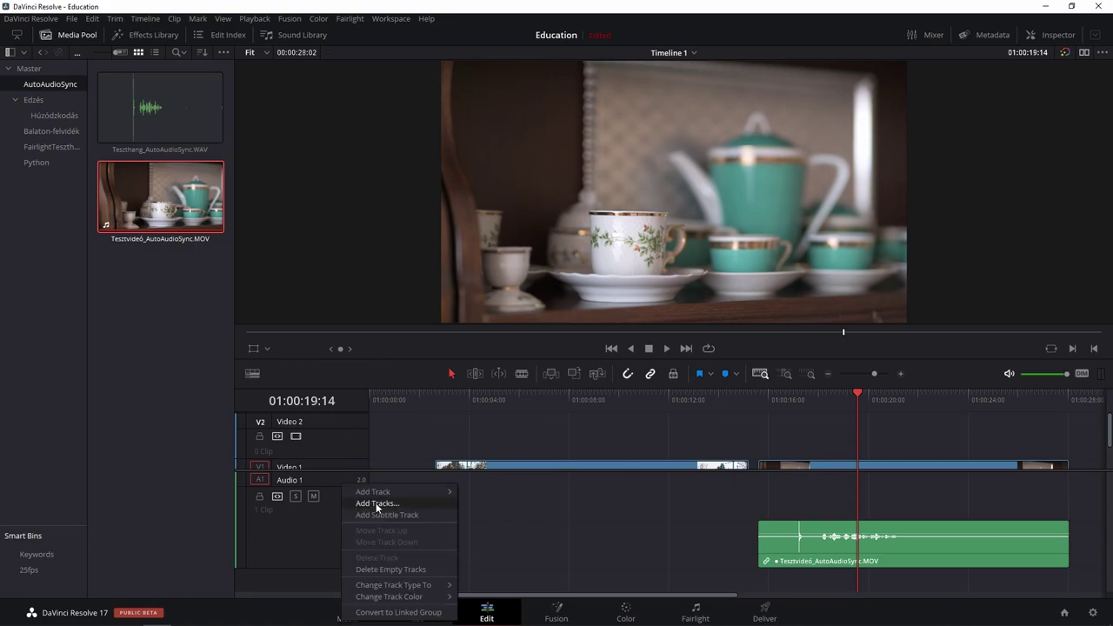
pyautogui.click(376, 504)
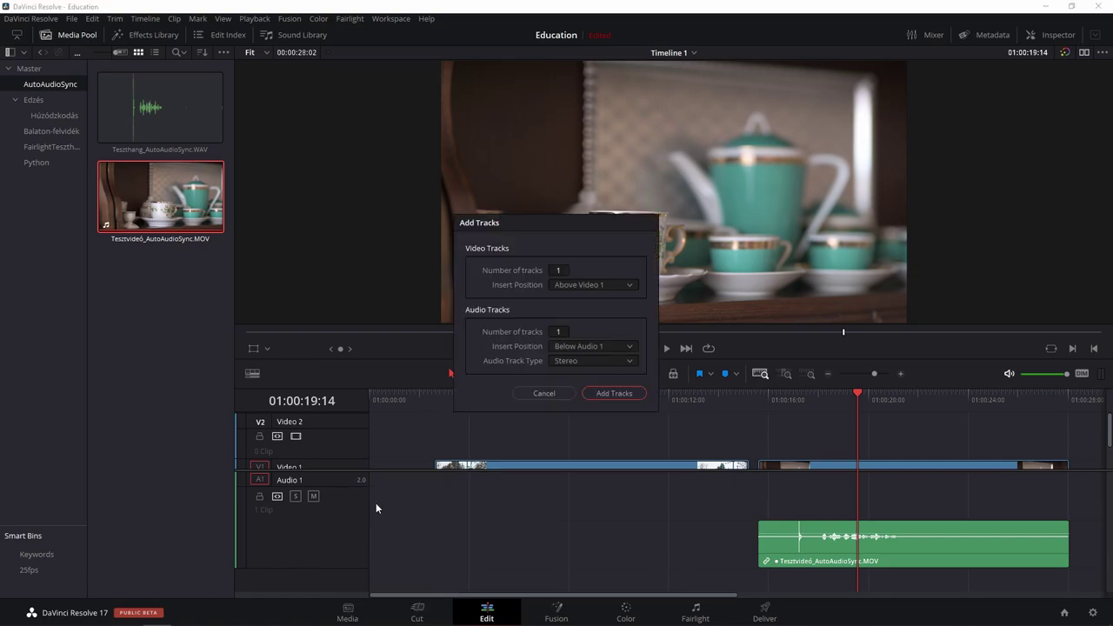
pyautogui.moveTo(562, 270); pyautogui.dragTo(609, 271)
pyautogui.moveTo(561, 332); pyautogui.dragTo(581, 331)
pyautogui.click(531, 394)
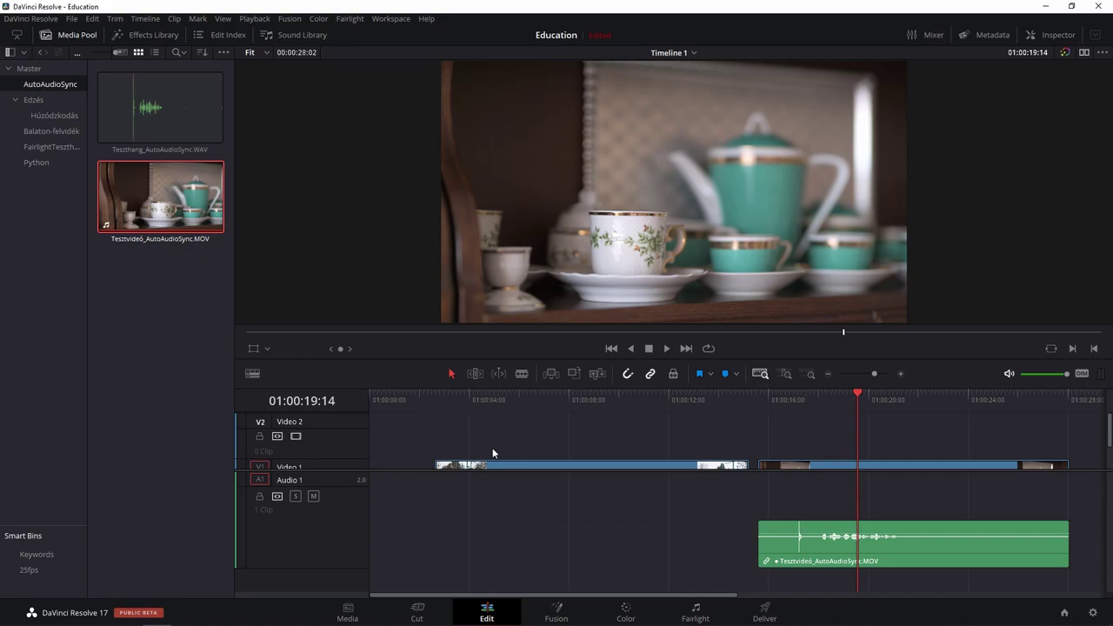
pyautogui.scroll(-2, 493, 448)
pyautogui.scroll(-1, 492, 448)
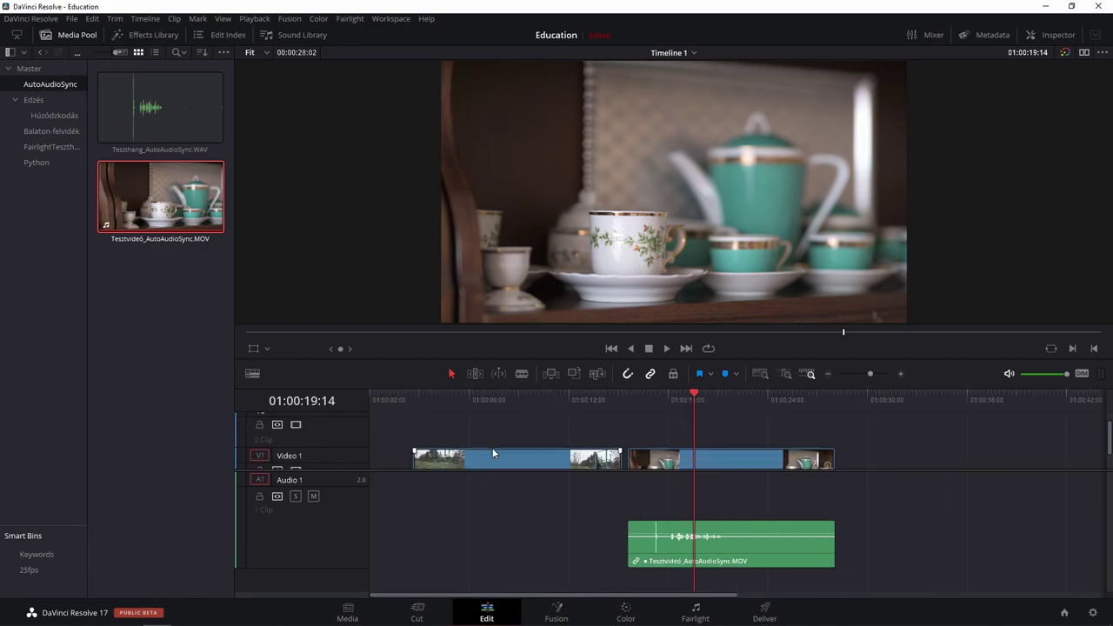
pyautogui.scroll(-1, 493, 448)
pyautogui.scroll(1, 492, 448)
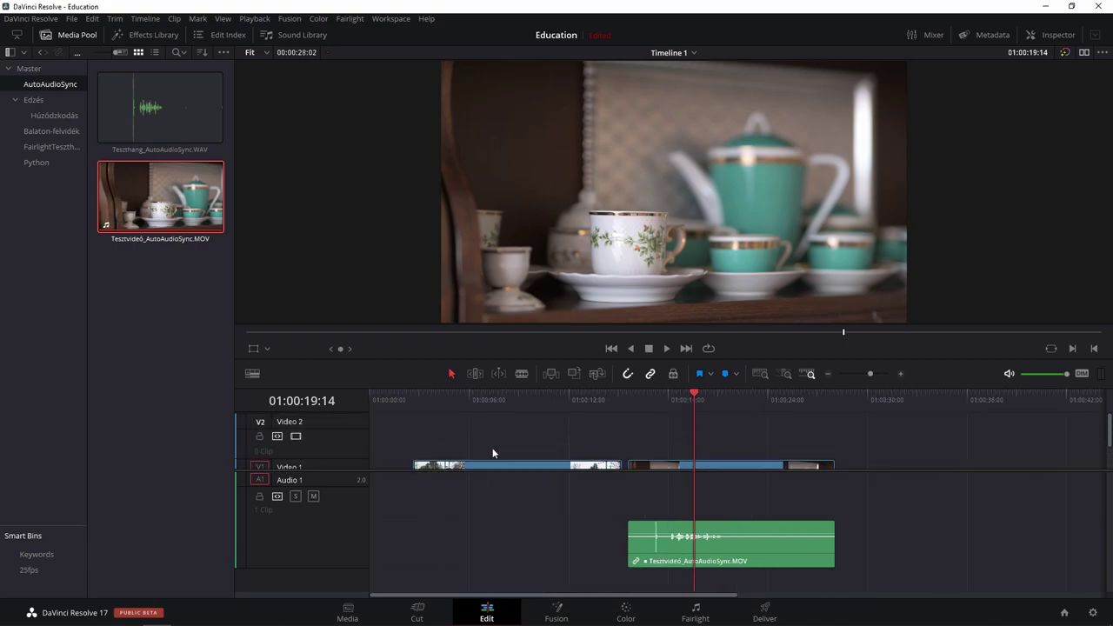
pyautogui.scroll(-1, 492, 448)
pyautogui.scroll(1, 492, 448)
pyautogui.scroll(-1, 492, 448)
pyautogui.scroll(-1, 492, 448)
pyautogui.scroll(2, 492, 448)
pyautogui.scroll(-1, 499, 522)
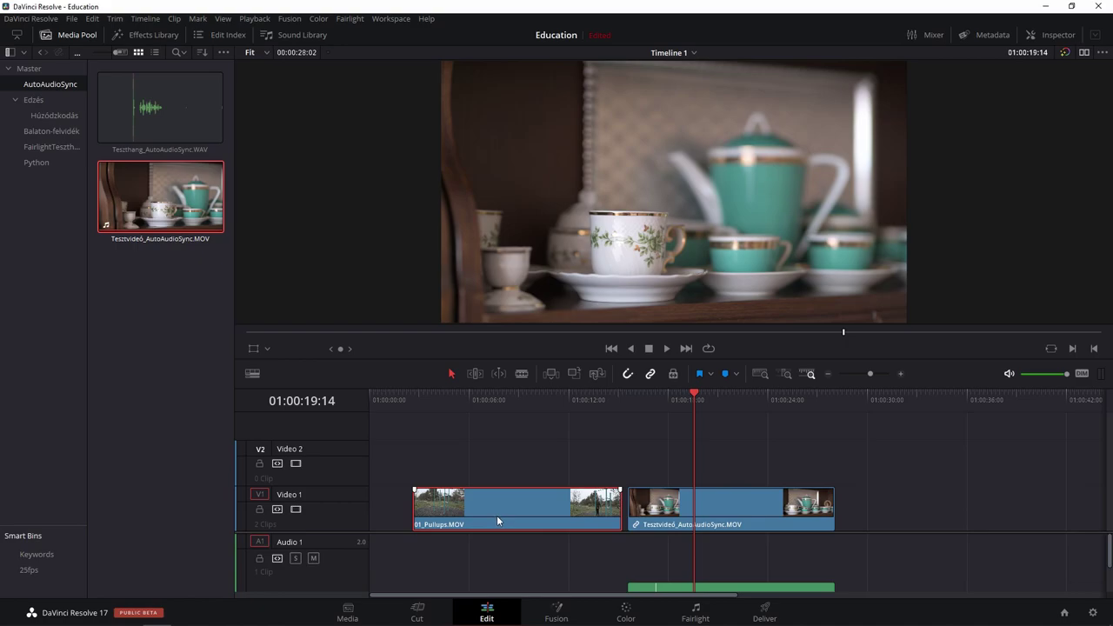
pyautogui.moveTo(498, 520); pyautogui.dragTo(499, 478)
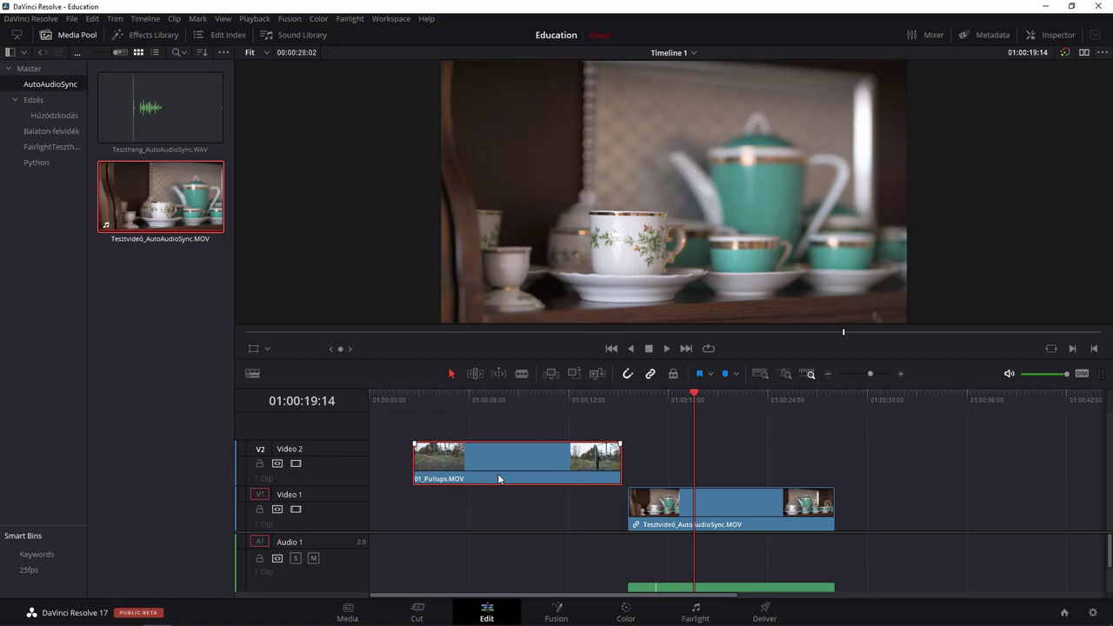
pyautogui.moveTo(499, 477); pyautogui.dragTo(498, 511)
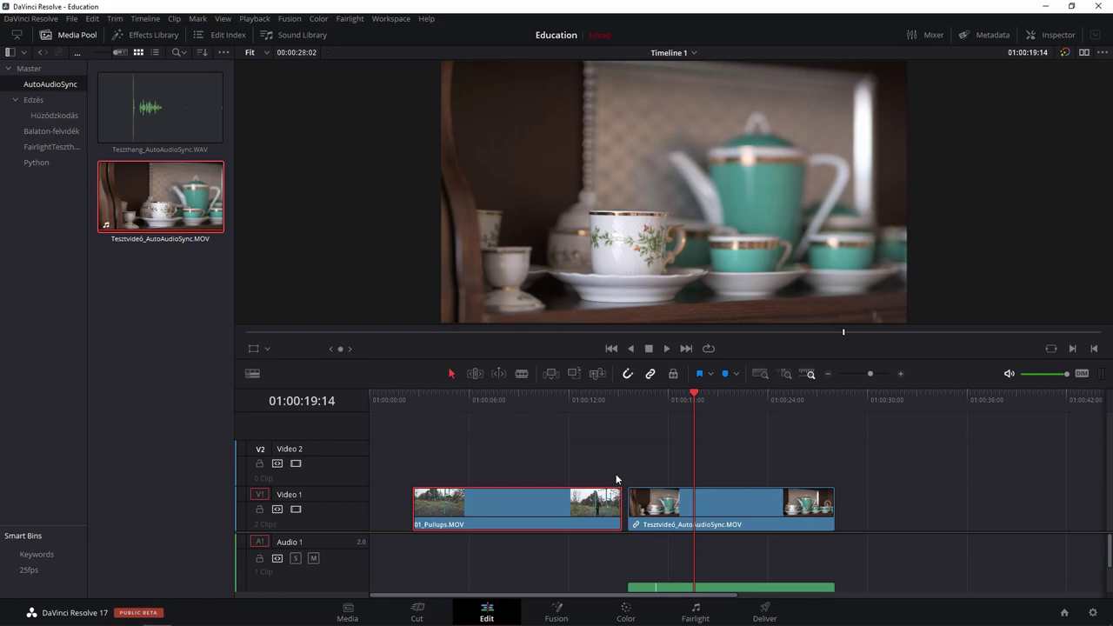
pyautogui.click(254, 374)
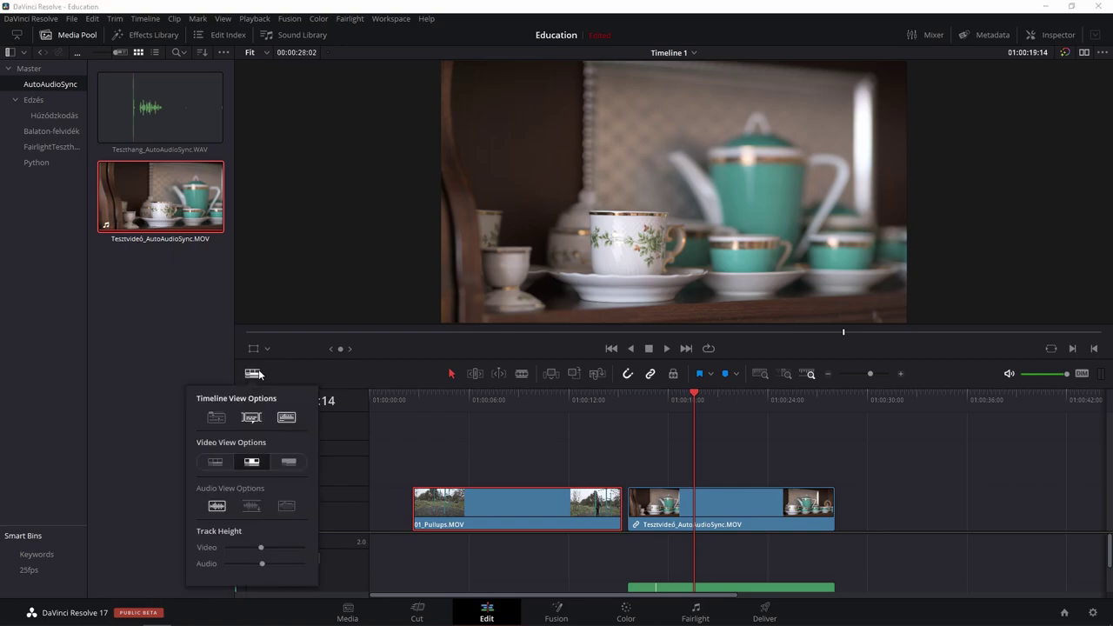
# Stack timeline tabs and build Timeline 2 from Balaton-felvidék_I.MOV then _II.MOV, returning to Timeline 1
pyautogui.click(215, 421)
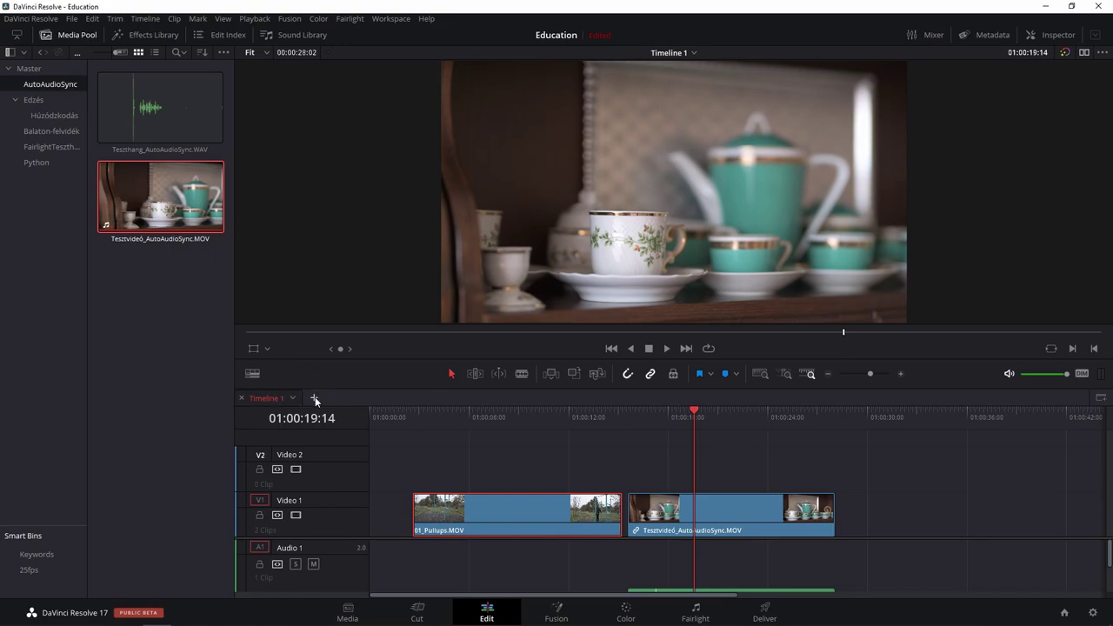
pyautogui.click(315, 398)
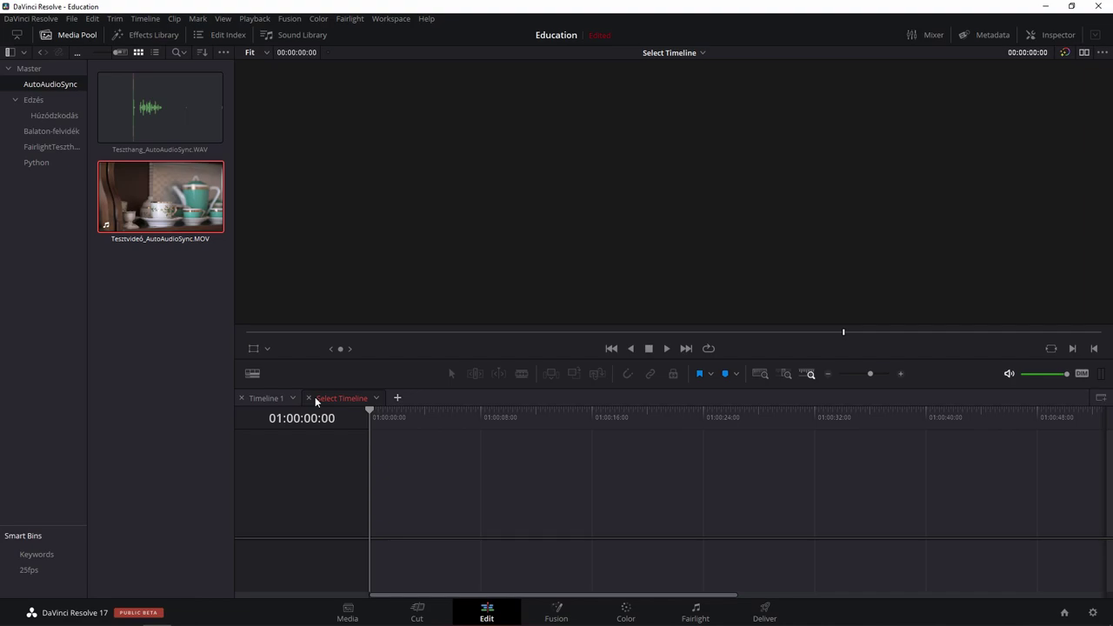
pyautogui.click(54, 131)
pyautogui.click(155, 130)
pyautogui.moveTo(148, 124); pyautogui.dragTo(408, 501)
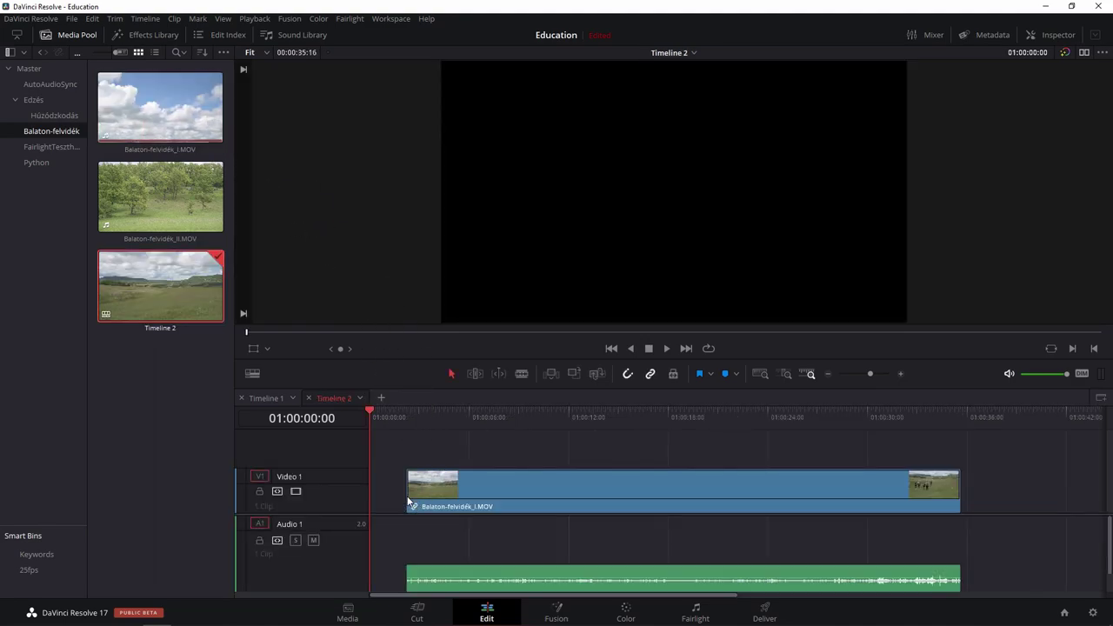
pyautogui.moveTo(161, 197); pyautogui.dragTo(991, 503)
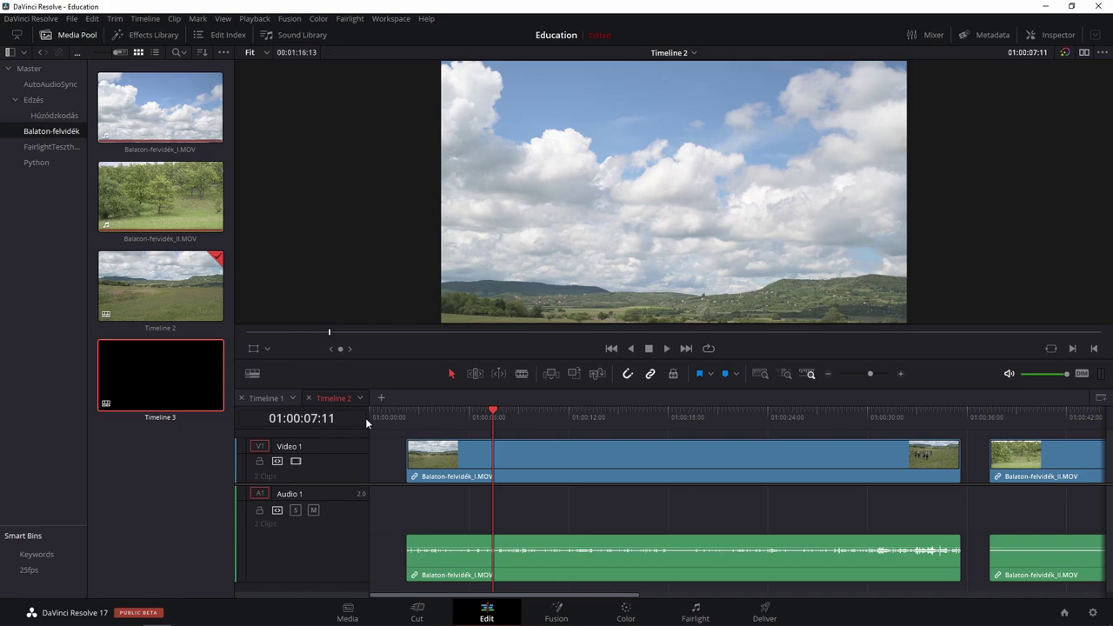
pyautogui.click(264, 400)
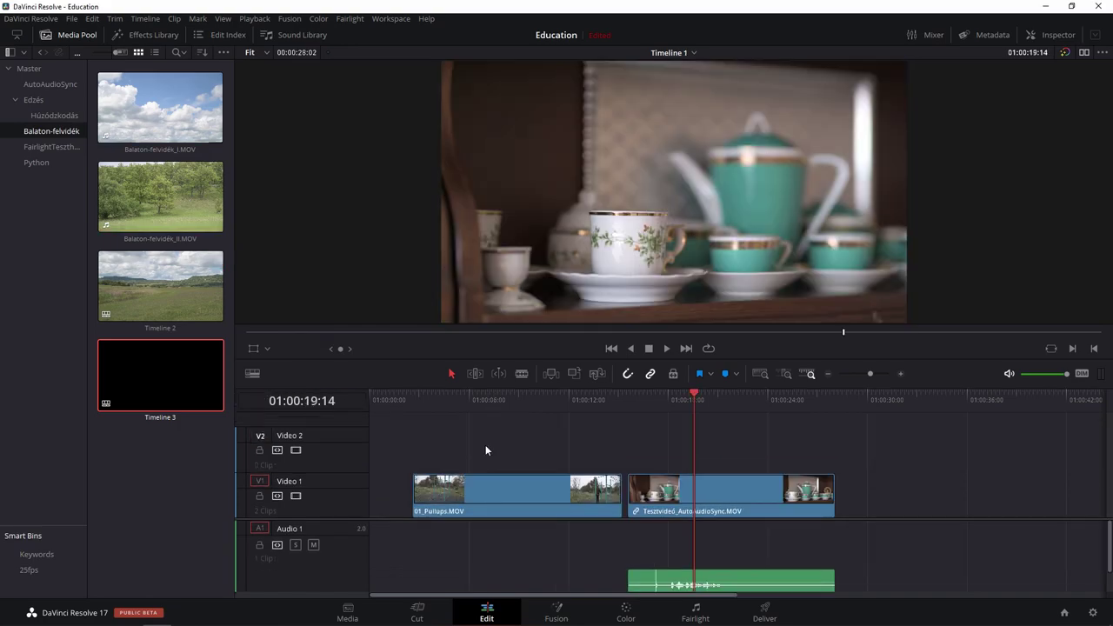
# Trim the start of 01_Pullups.MOV 8 frames later, after undoing a trial move
pyautogui.press('a')
pyautogui.click(456, 402)
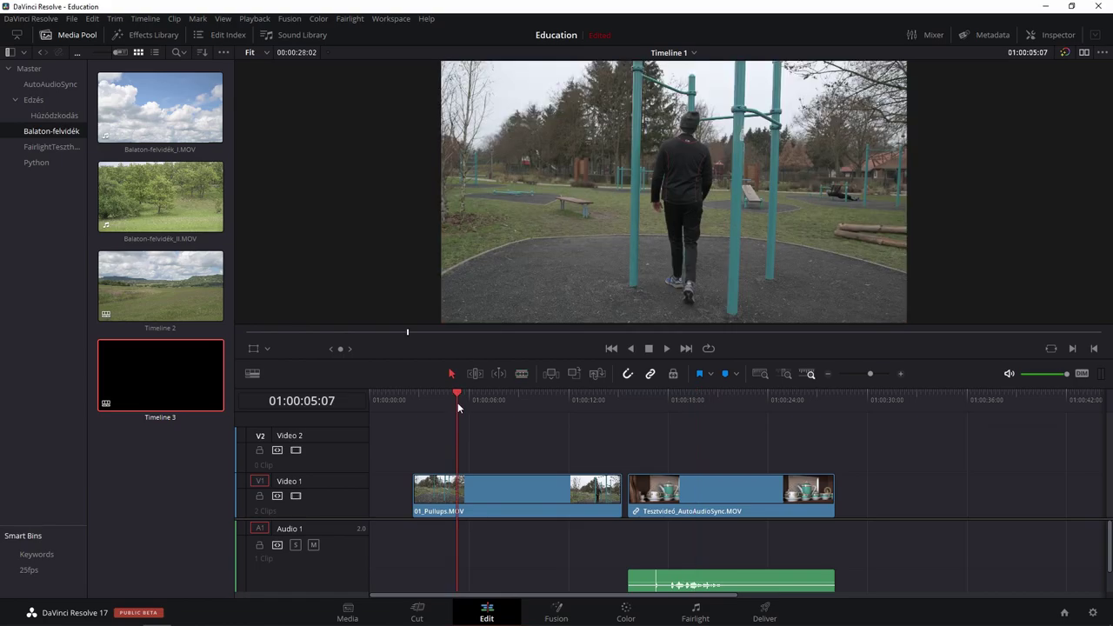
pyautogui.moveTo(517, 499); pyautogui.dragTo(479, 508)
pyautogui.hotkey('ctrl', 'z')
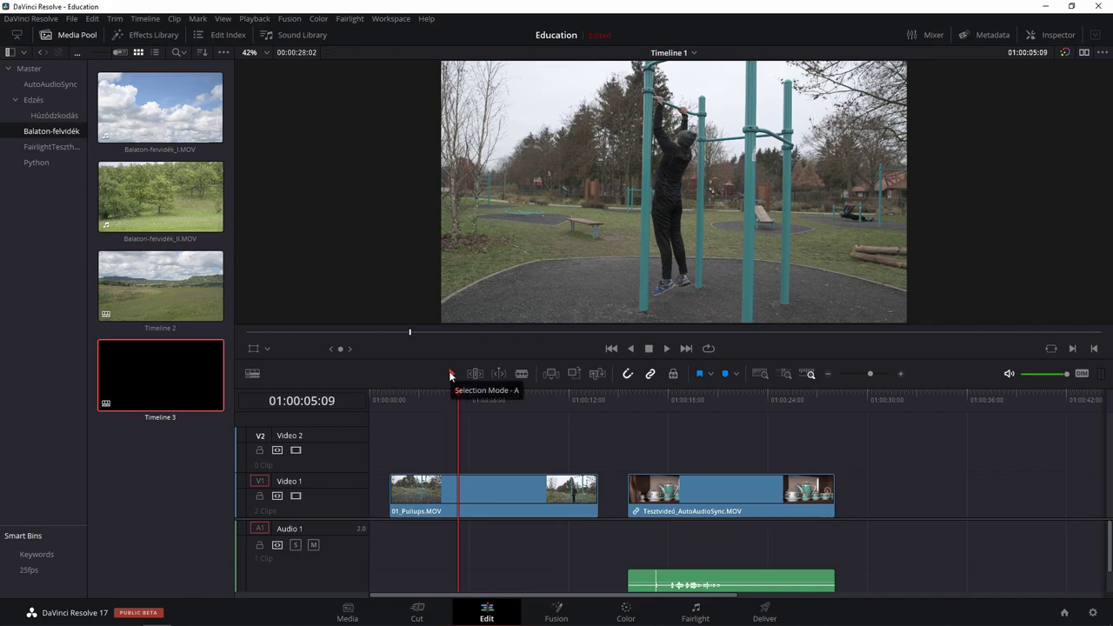
pyautogui.click(394, 491)
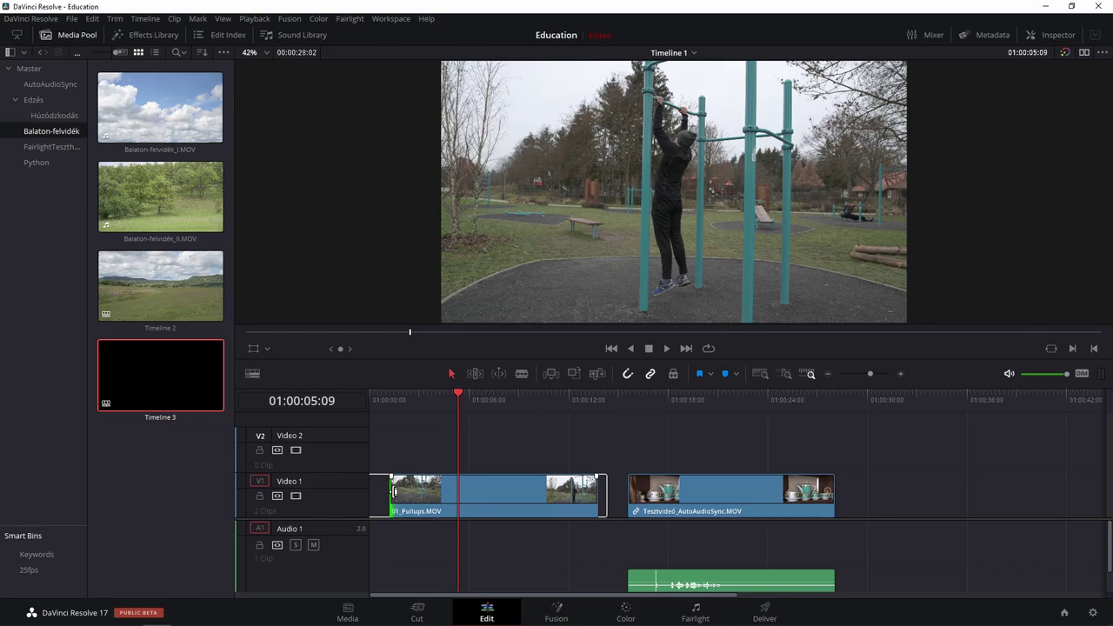
pyautogui.moveTo(394, 491); pyautogui.dragTo(408, 504)
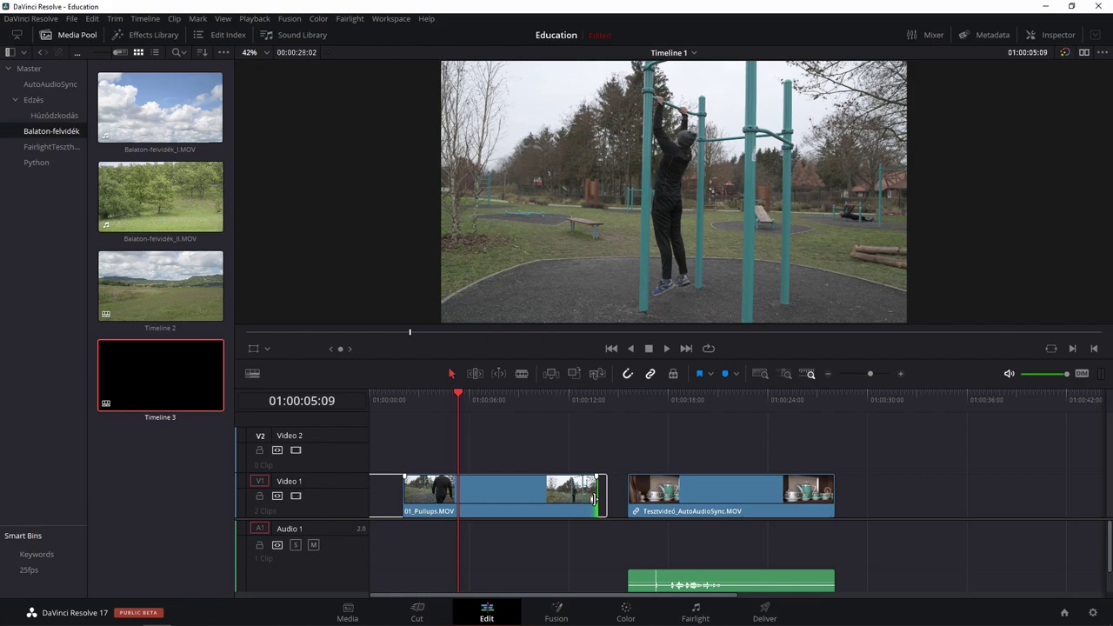
# Pull the end of 01_Pullups.MOV a few frames earlier and marquee-select the test clip with its audio
pyautogui.moveTo(592, 499); pyautogui.dragTo(588, 500)
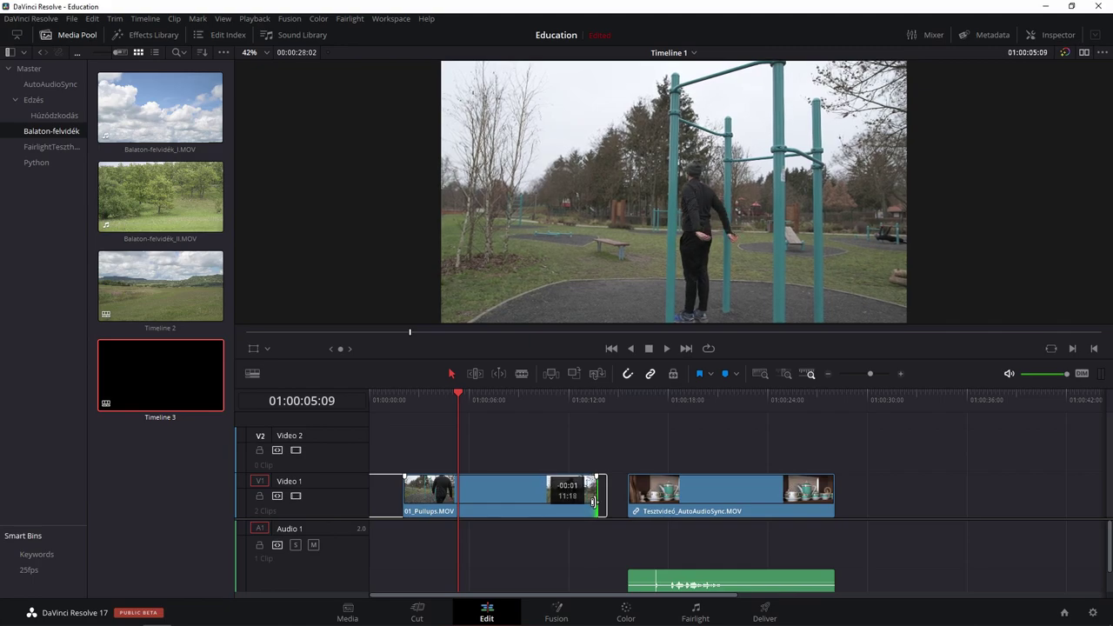
pyautogui.moveTo(589, 499); pyautogui.dragTo(586, 503)
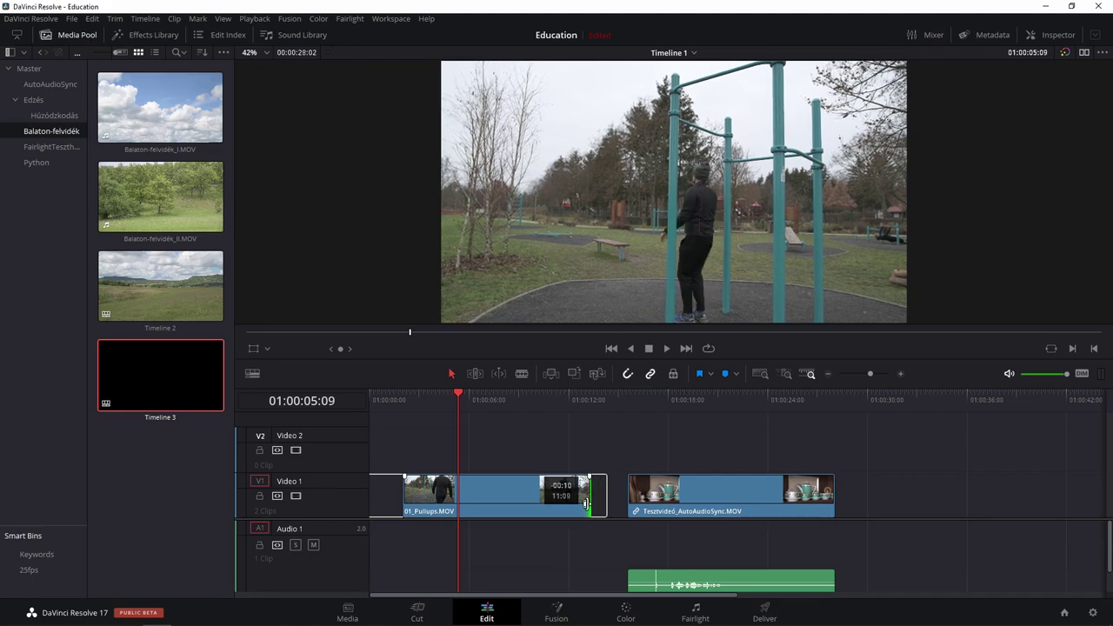
pyautogui.moveTo(587, 503); pyautogui.dragTo(606, 503)
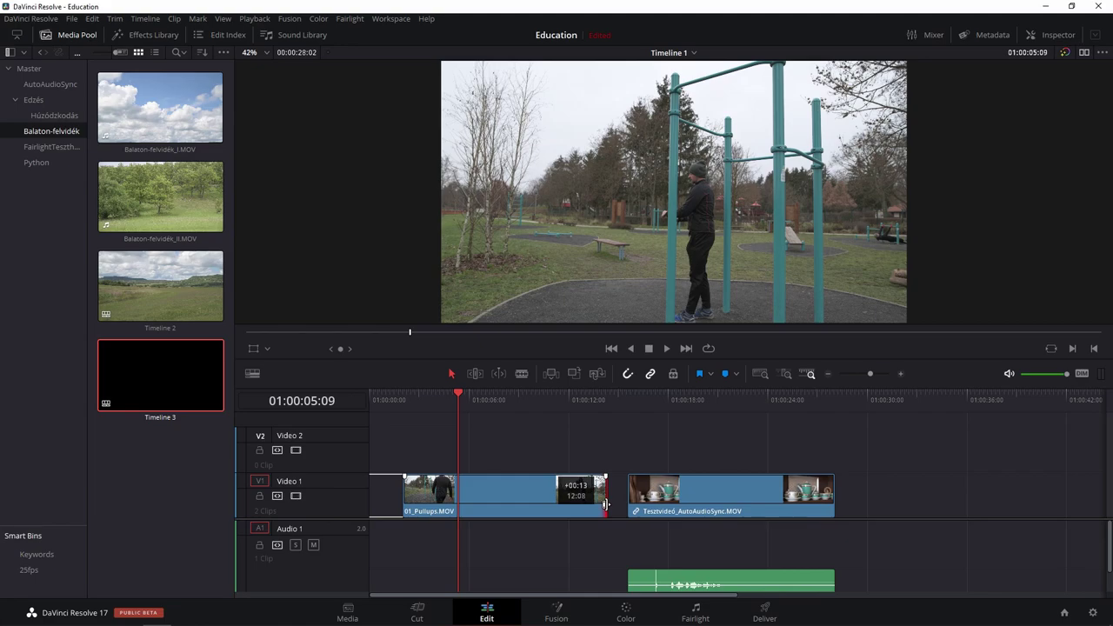
pyautogui.moveTo(606, 505); pyautogui.dragTo(607, 505)
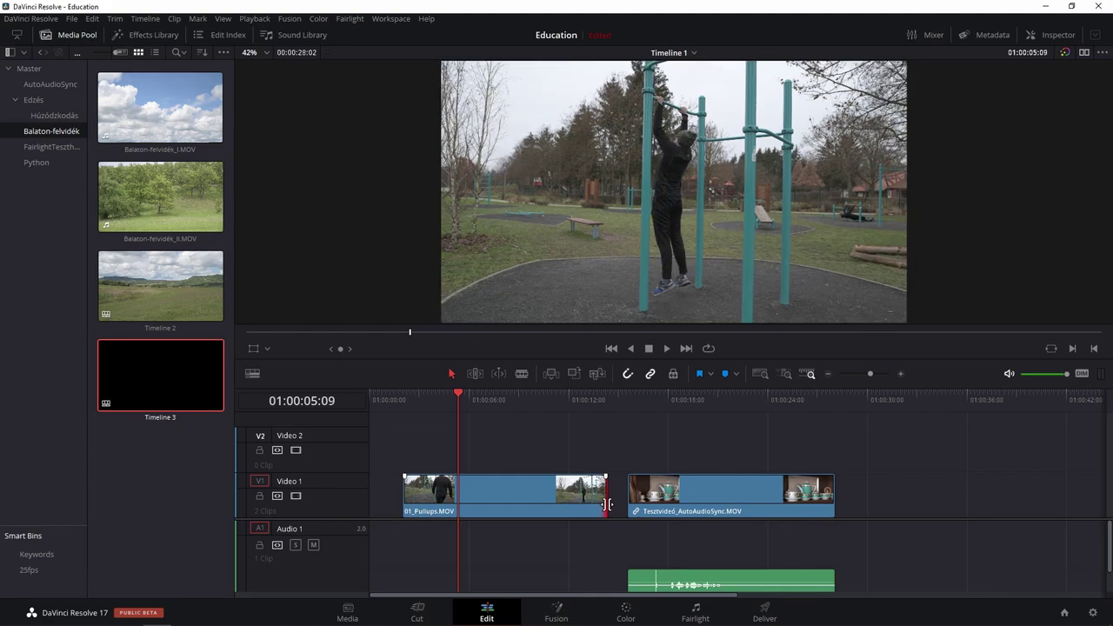
pyautogui.hotkey('ctrl', 'z')
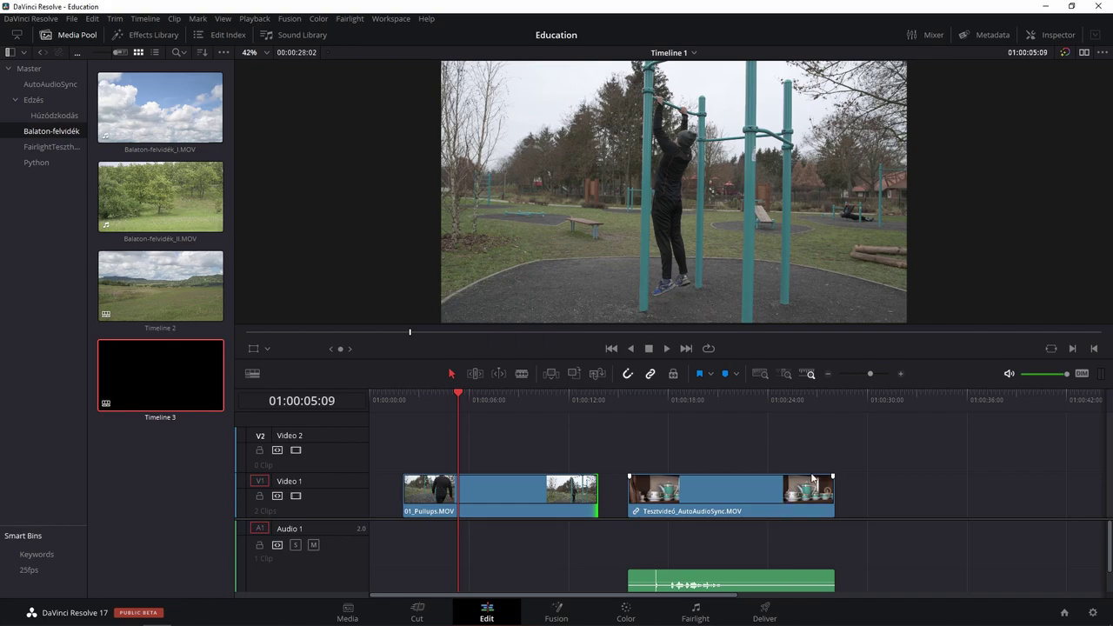
pyautogui.moveTo(898, 454); pyautogui.dragTo(795, 589)
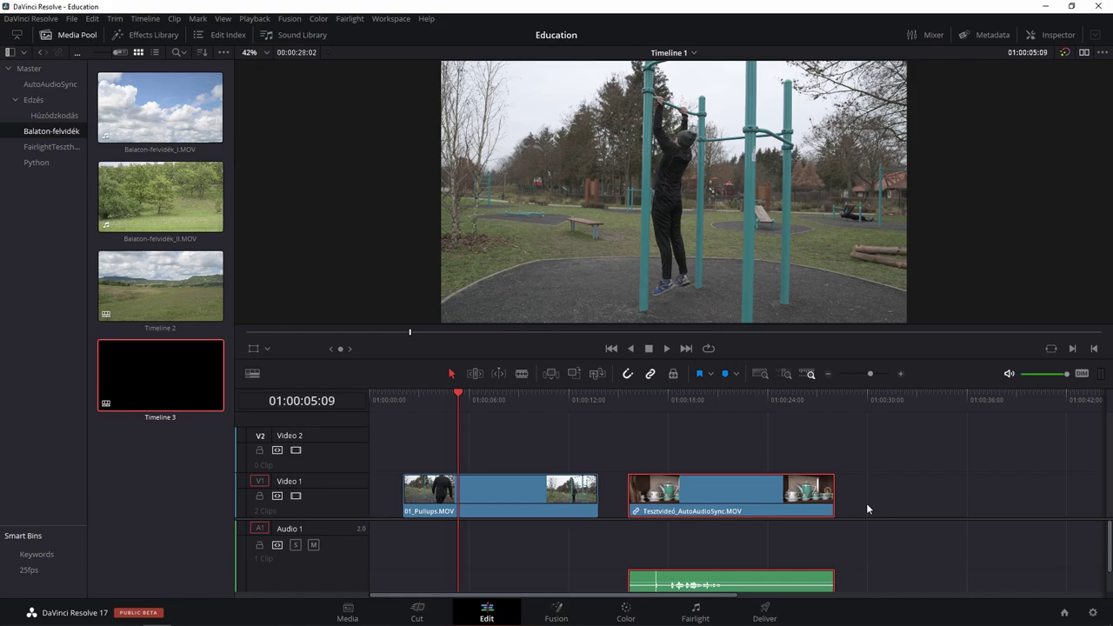
# Delete the test clip and drop 01_Pullups_II.MOV from the Húzódzkodás bin onto Video 1 after the first clip
pyautogui.press('Delete')
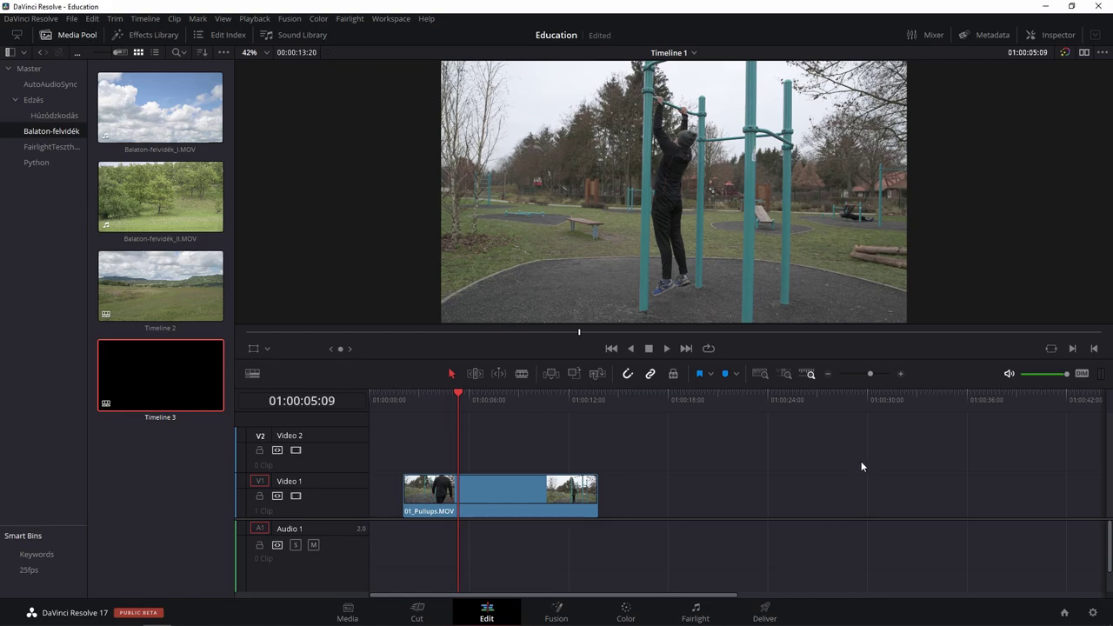
pyautogui.click(69, 116)
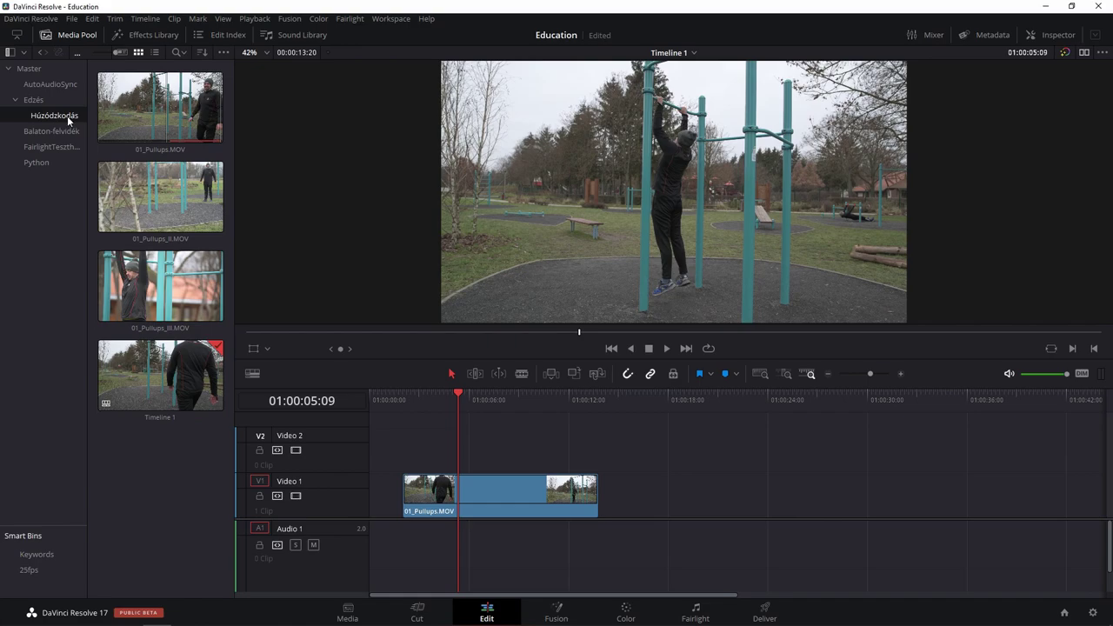
pyautogui.moveTo(159, 218); pyautogui.dragTo(599, 432)
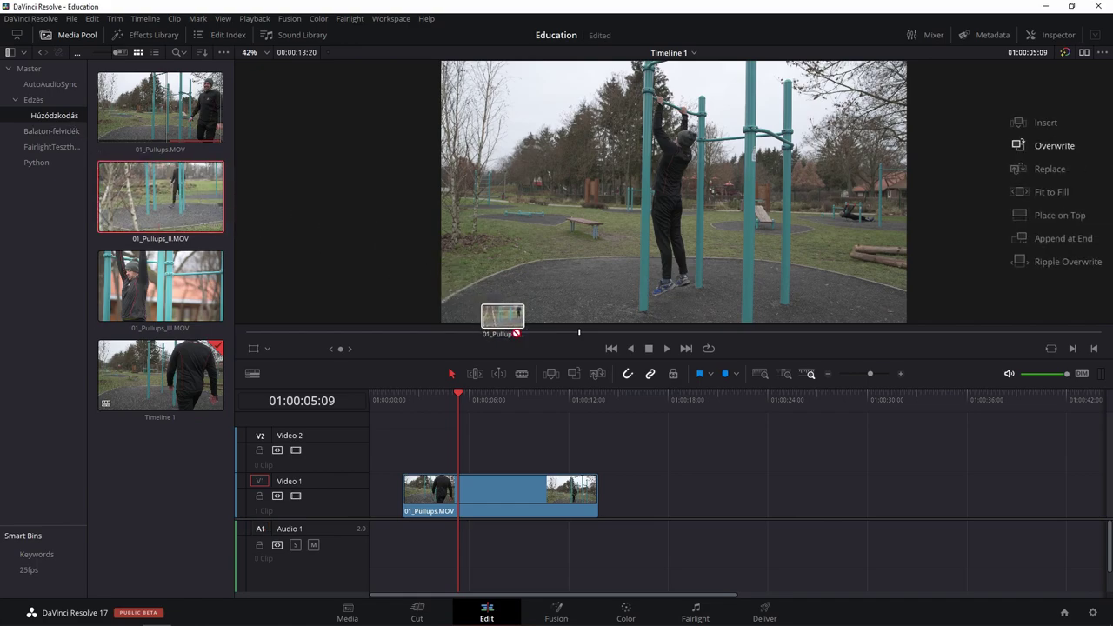
pyautogui.moveTo(599, 431); pyautogui.dragTo(633, 499)
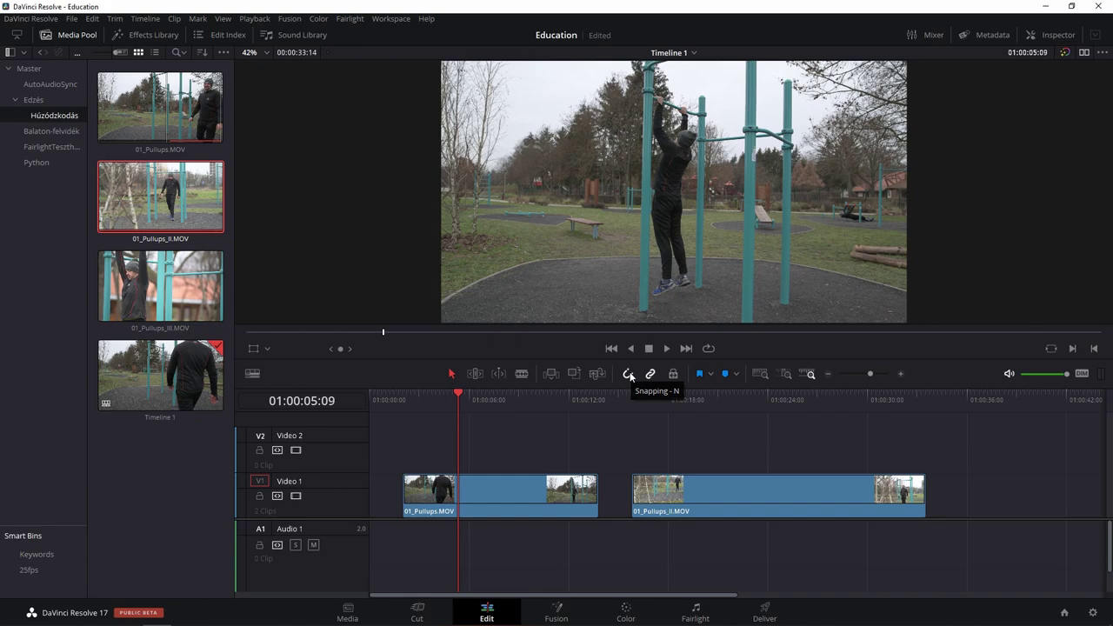
# With snapping on, slide 01_Pullups_II.MOV left against the first clip's end, then turn snapping off
pyautogui.click(629, 373)
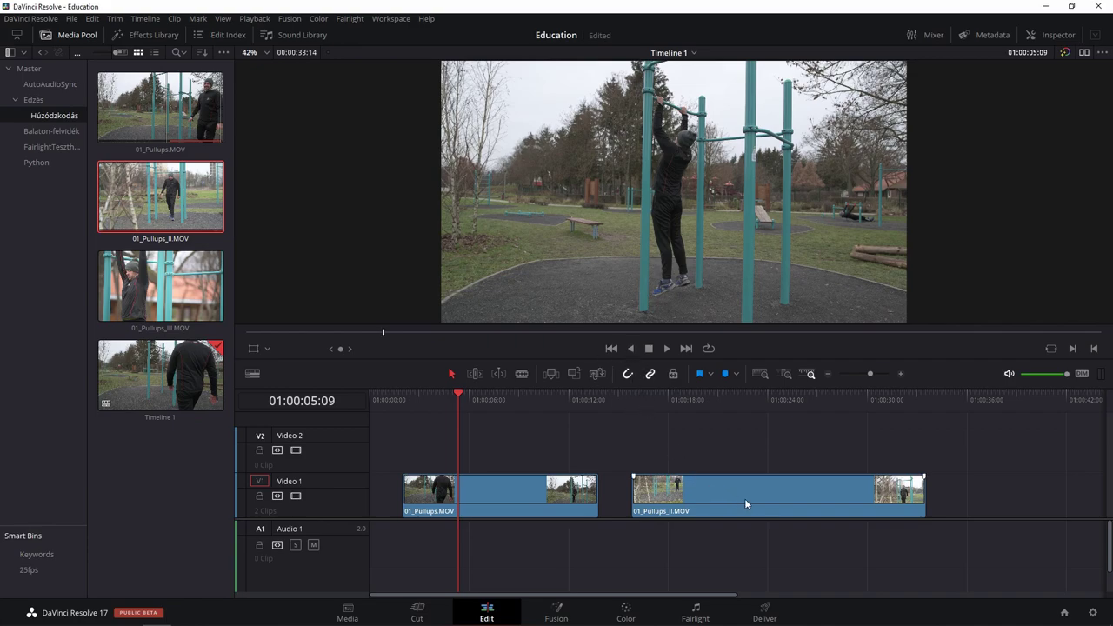
pyautogui.click(776, 495)
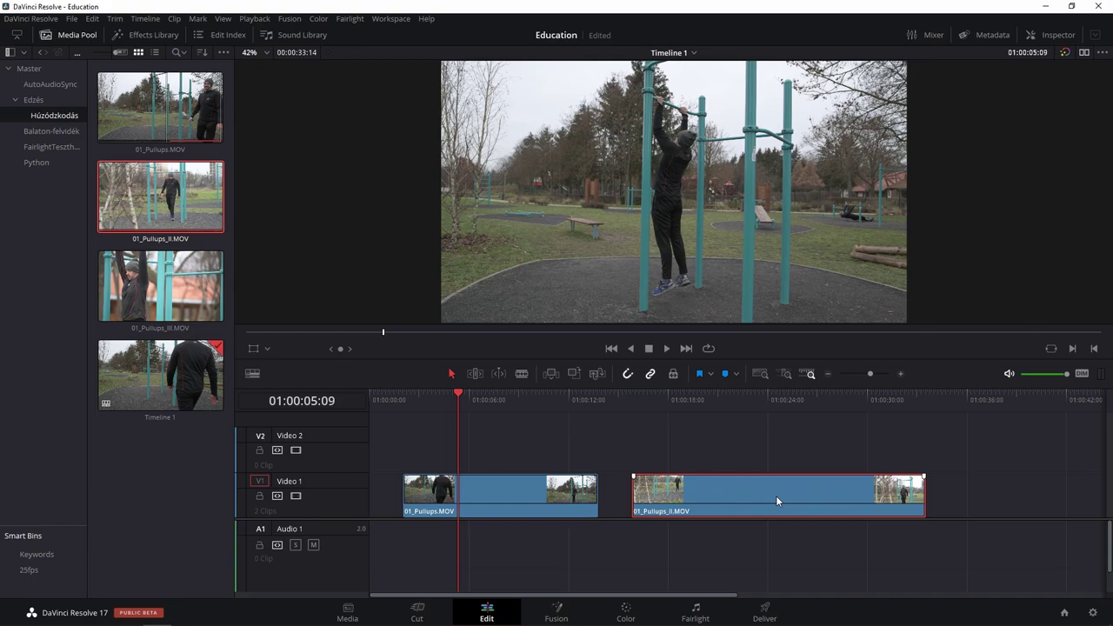
pyautogui.moveTo(774, 496); pyautogui.dragTo(751, 504)
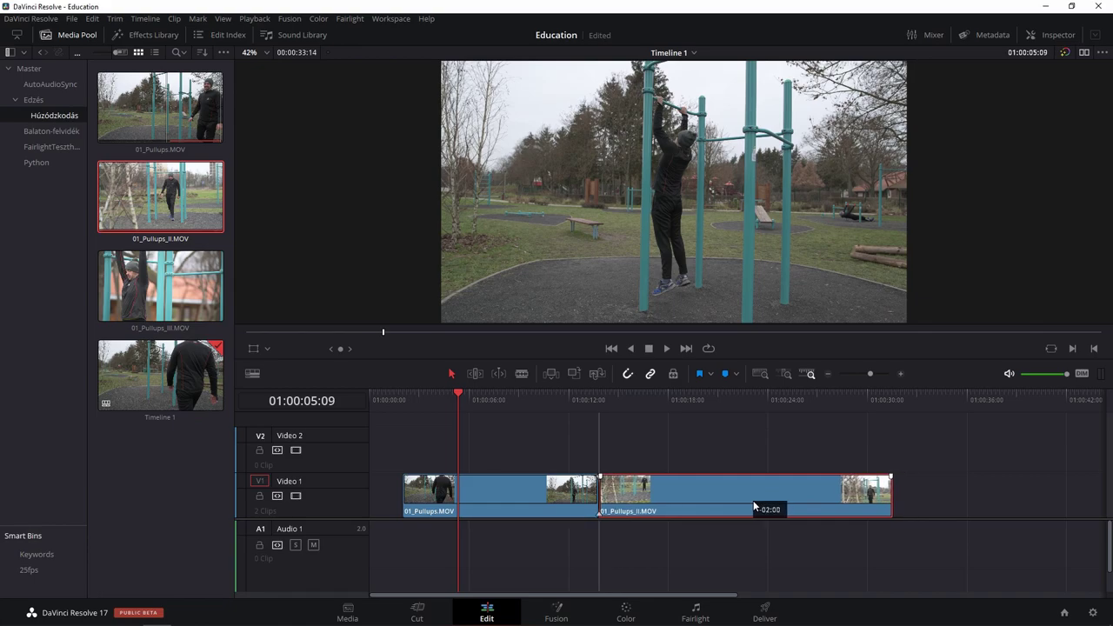
pyautogui.moveTo(752, 505); pyautogui.dragTo(754, 510)
pyautogui.moveTo(753, 507); pyautogui.dragTo(752, 507)
pyautogui.click(598, 407)
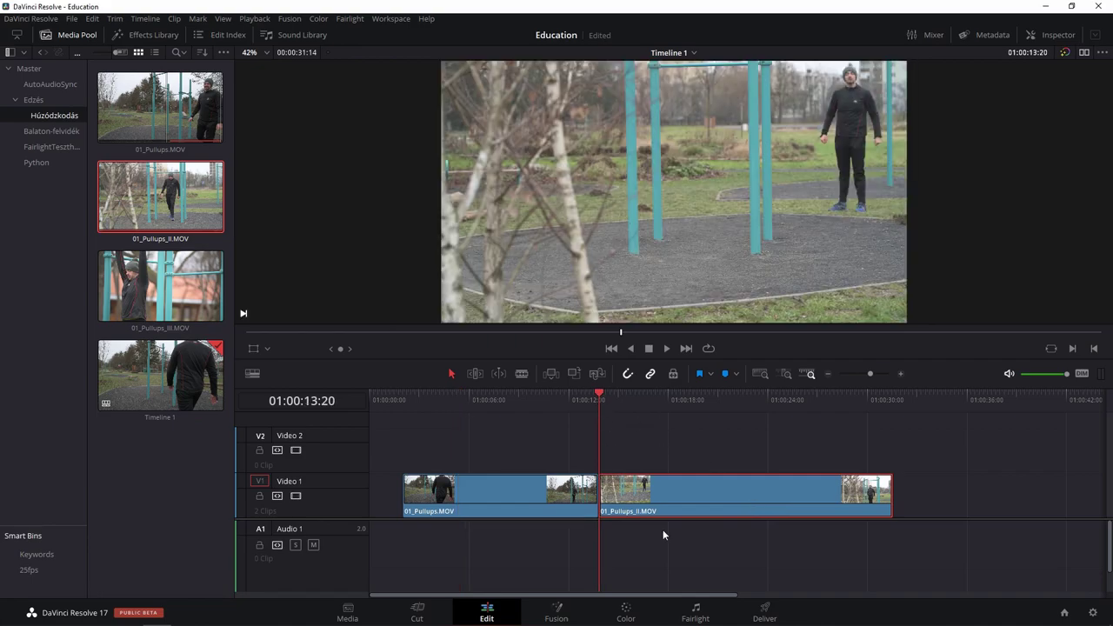
pyautogui.scroll(5, 663, 527)
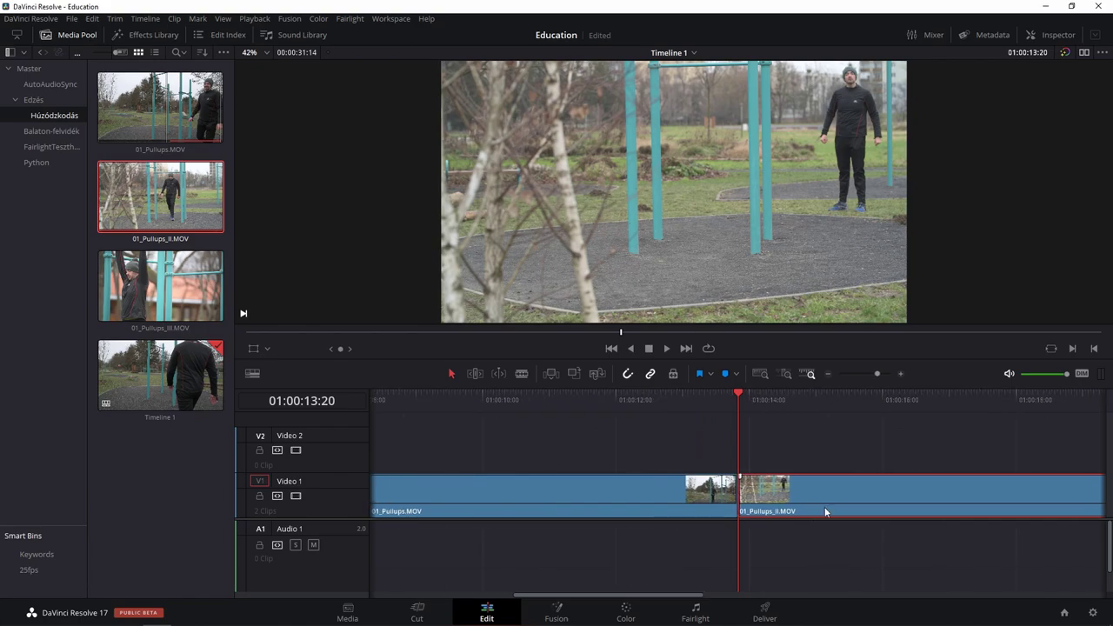
pyautogui.scroll(2, 826, 512)
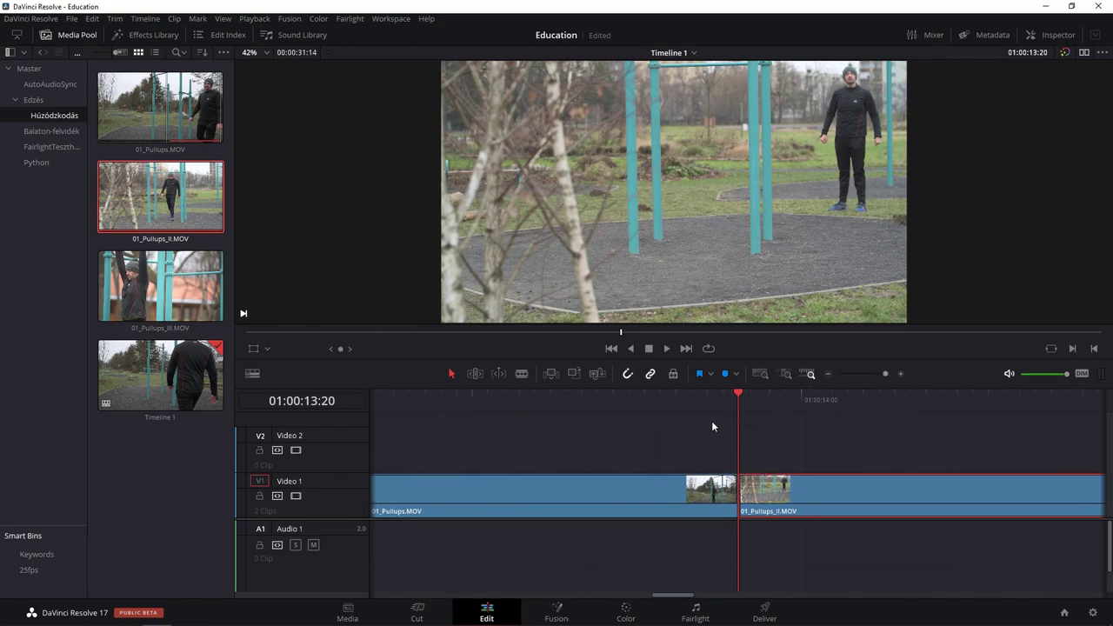
pyautogui.scroll(-1, 645, 478)
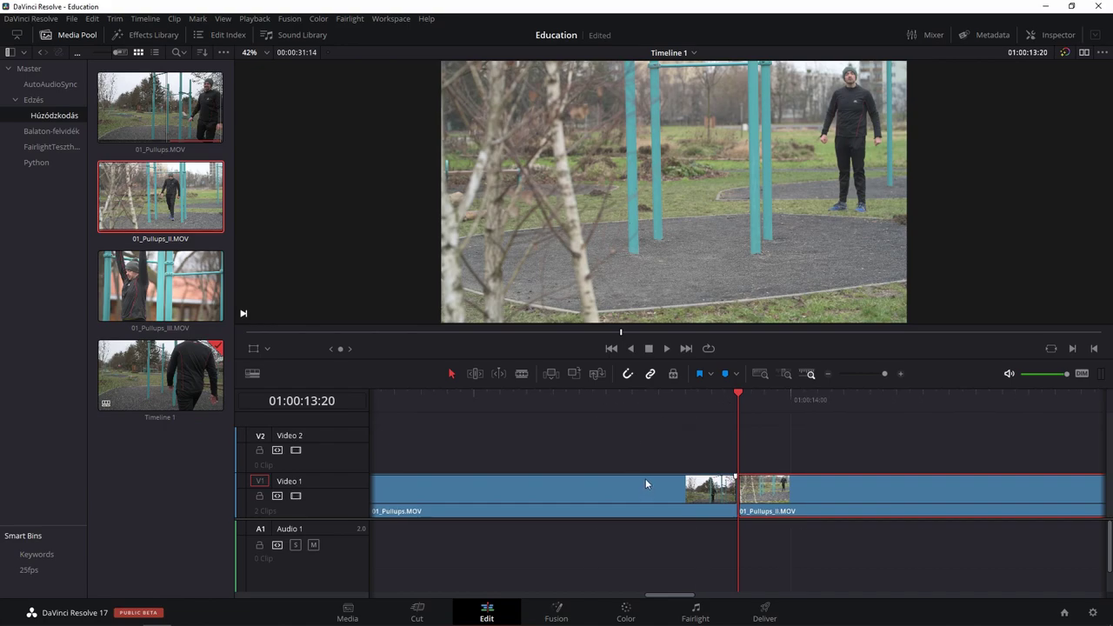
pyautogui.scroll(-1, 646, 478)
pyautogui.scroll(-1, 645, 479)
pyautogui.scroll(-3, 645, 479)
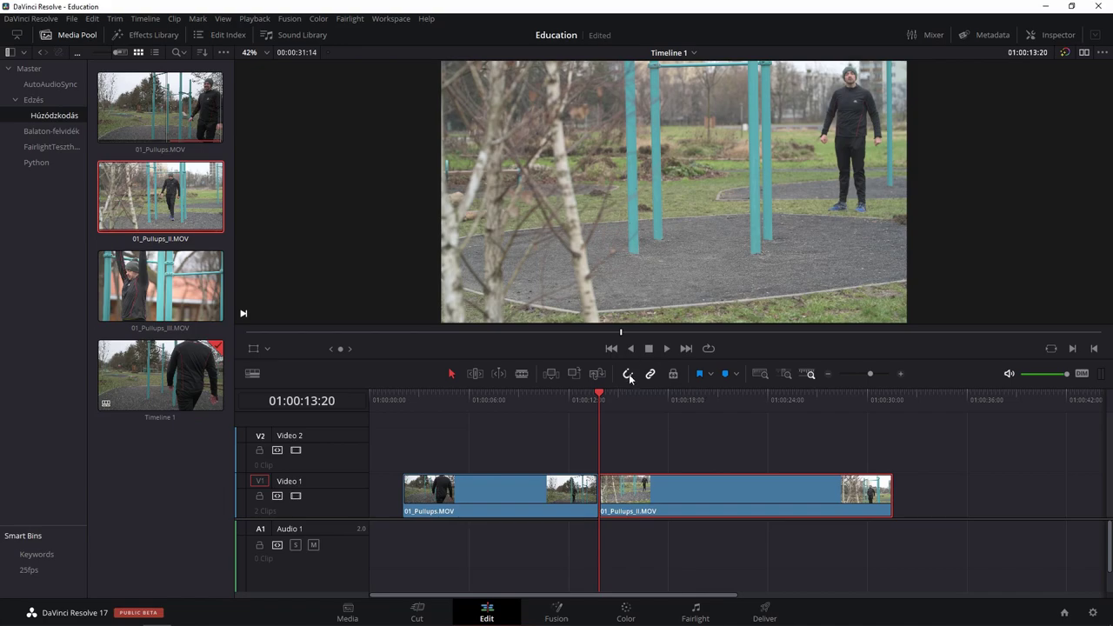
pyautogui.click(629, 374)
# Nudge 01_Pullups_II.MOV right and back so it sits against the first clip
pyautogui.moveTo(629, 509); pyautogui.dragTo(630, 509)
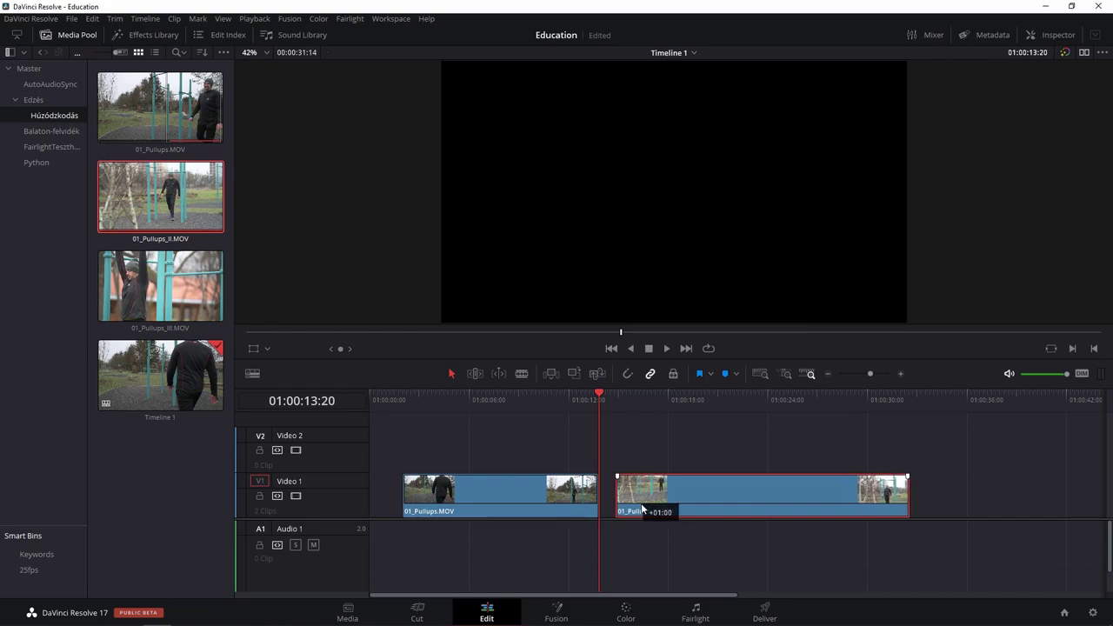
pyautogui.moveTo(631, 509); pyautogui.dragTo(629, 507)
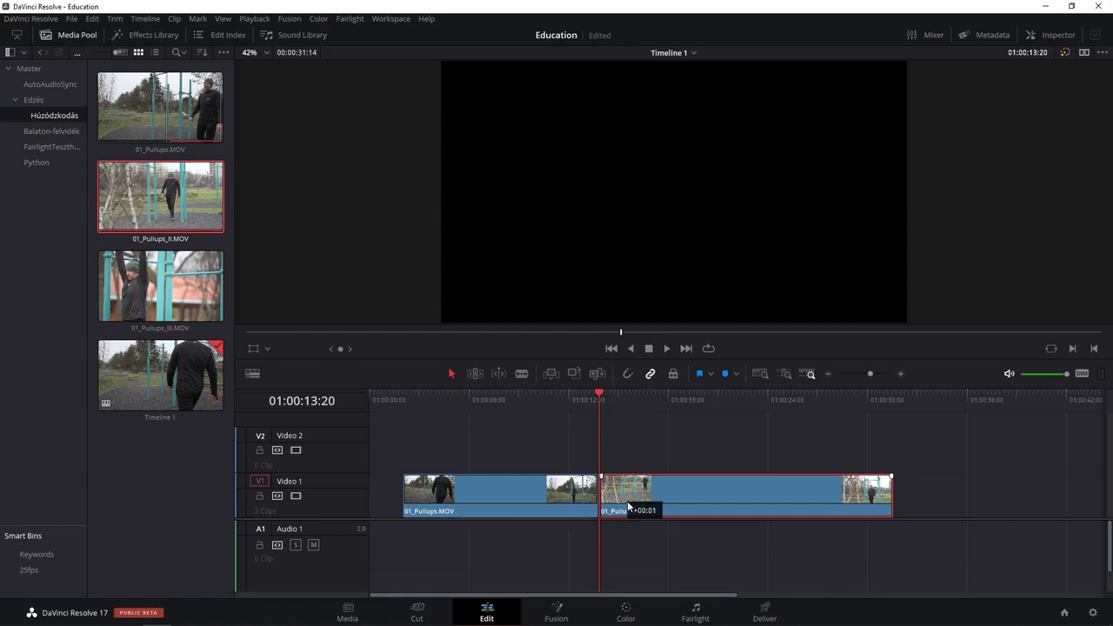
pyautogui.hotkey('ctrl', '=')
pyautogui.hotkey('ctrl', '=')
# Check the clip boundary frame by frame, park on the second clip's first frame, and save
pyautogui.click(559, 402)
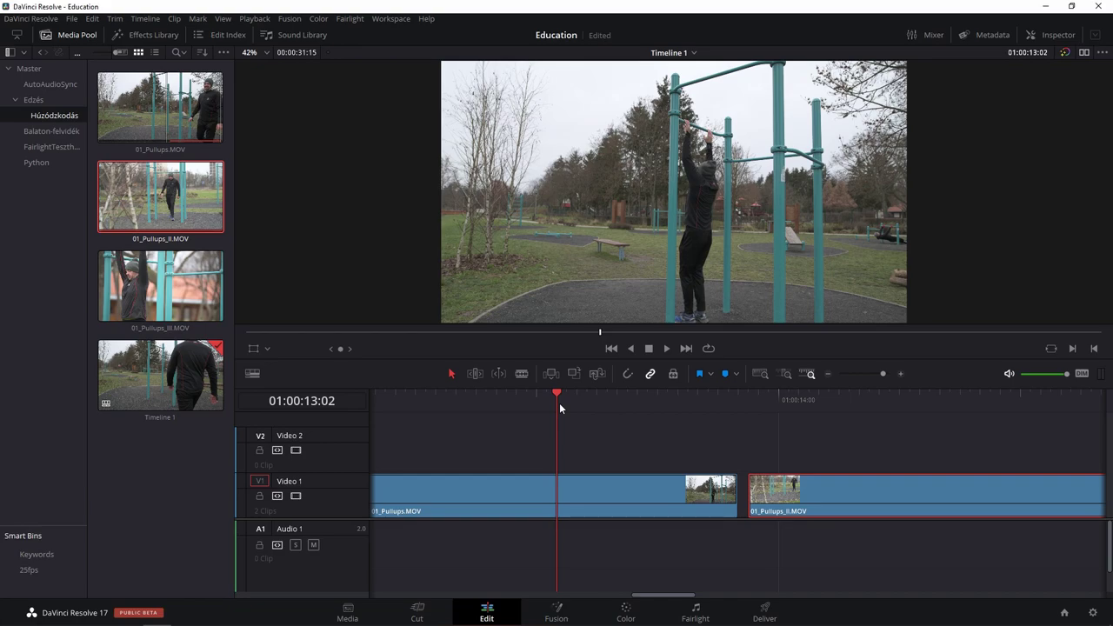
pyautogui.press('space')
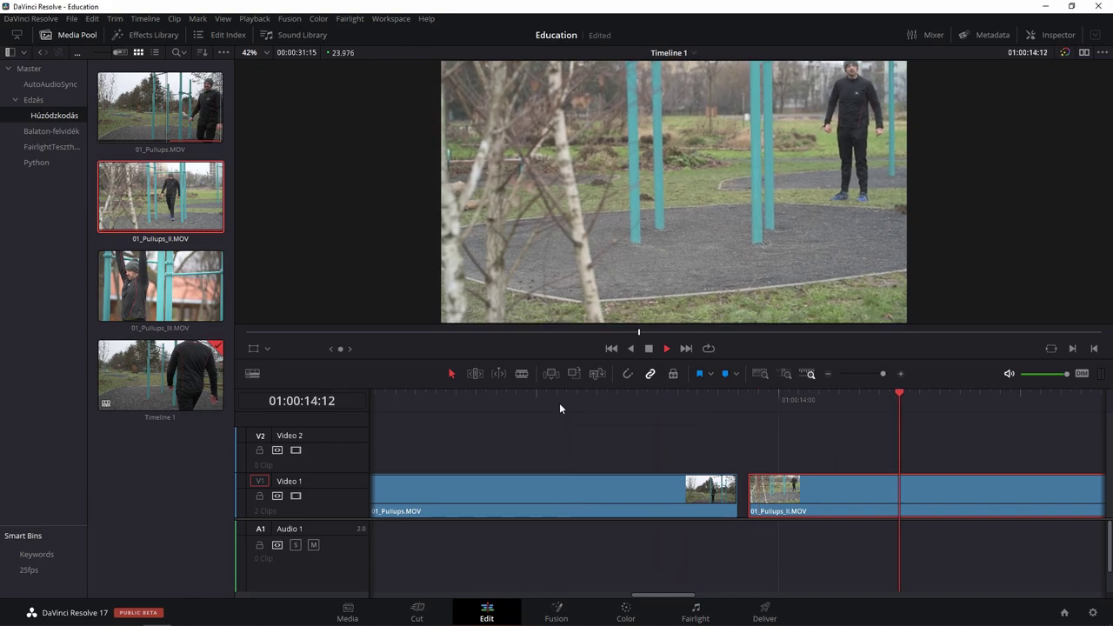
pyautogui.click(741, 397)
pyautogui.click(749, 401)
pyautogui.click(739, 400)
pyautogui.click(749, 402)
pyautogui.click(737, 404)
pyautogui.click(746, 405)
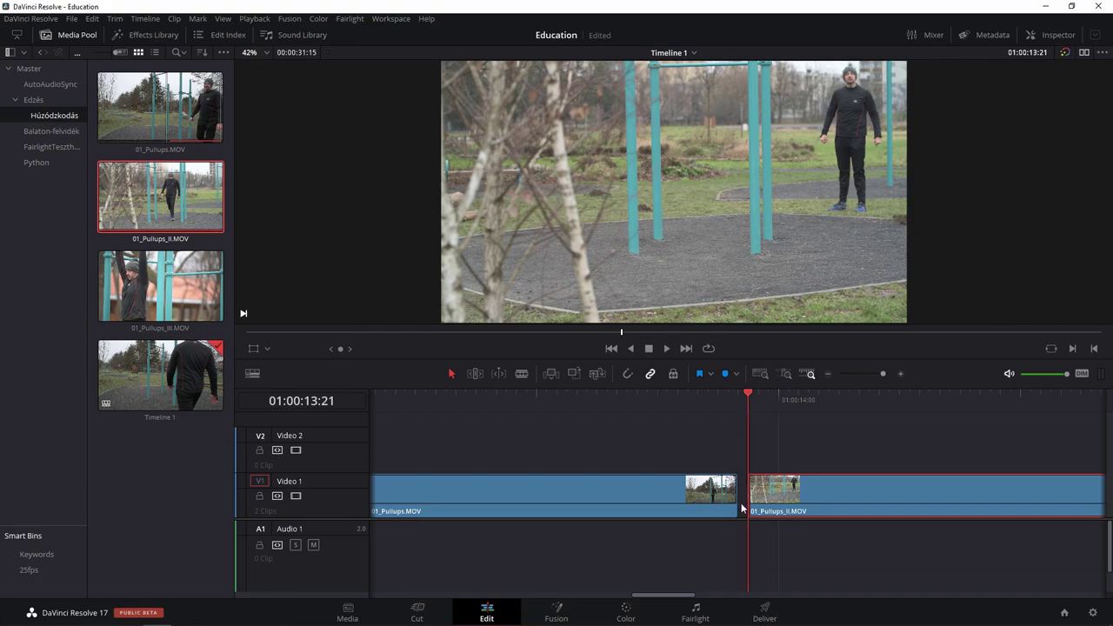
pyautogui.scroll(-1, 742, 501)
pyautogui.scroll(-1, 819, 519)
pyautogui.scroll(-1, 818, 519)
pyautogui.scroll(-1, 819, 519)
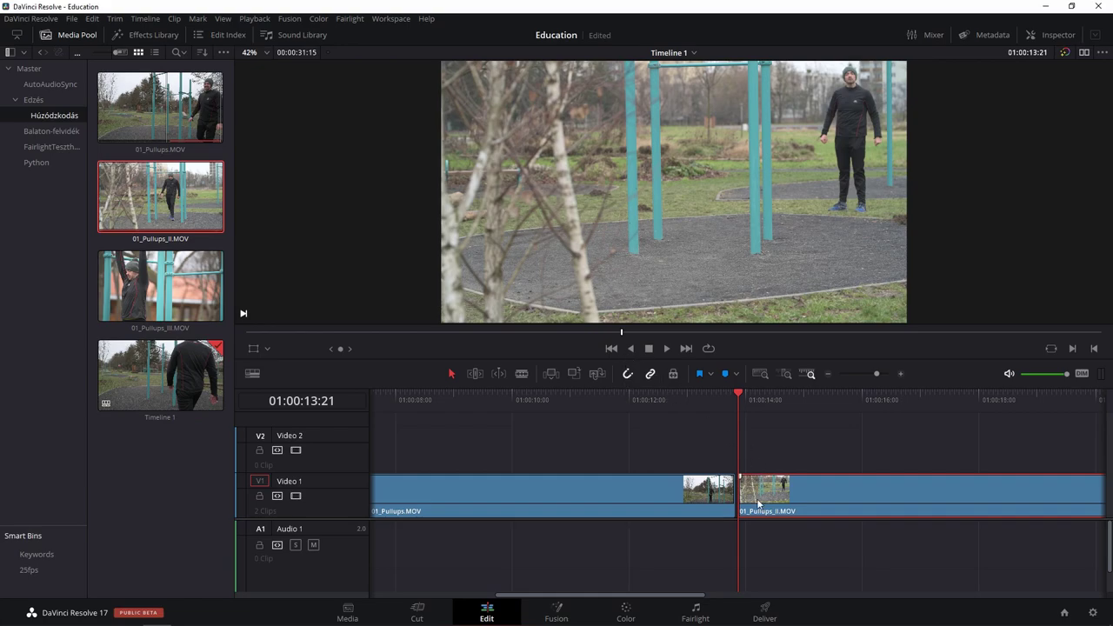
pyautogui.hotkey('ctrl', 's')
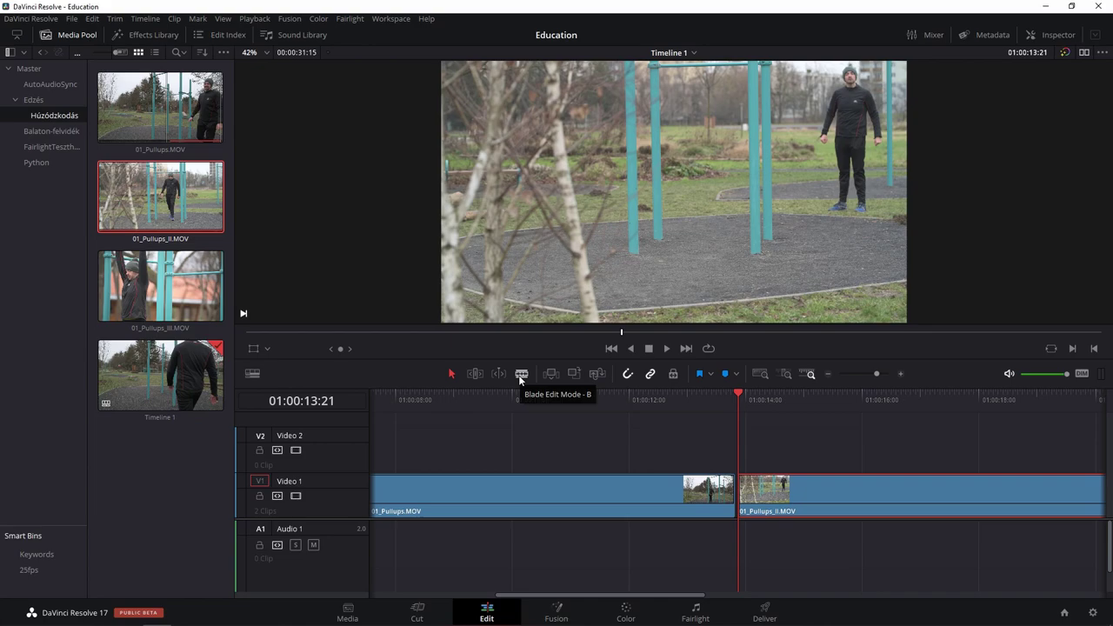
# Blade-cut 01_Pullups_II.MOV at about 01:00:21:15
pyautogui.click(521, 374)
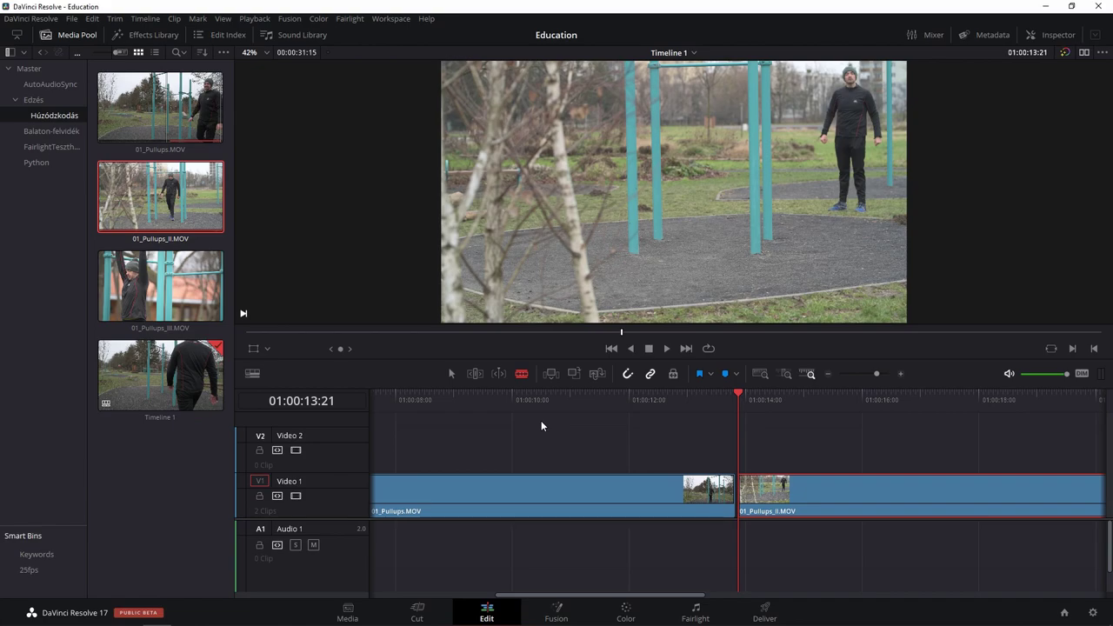
pyautogui.scroll(-3, 541, 421)
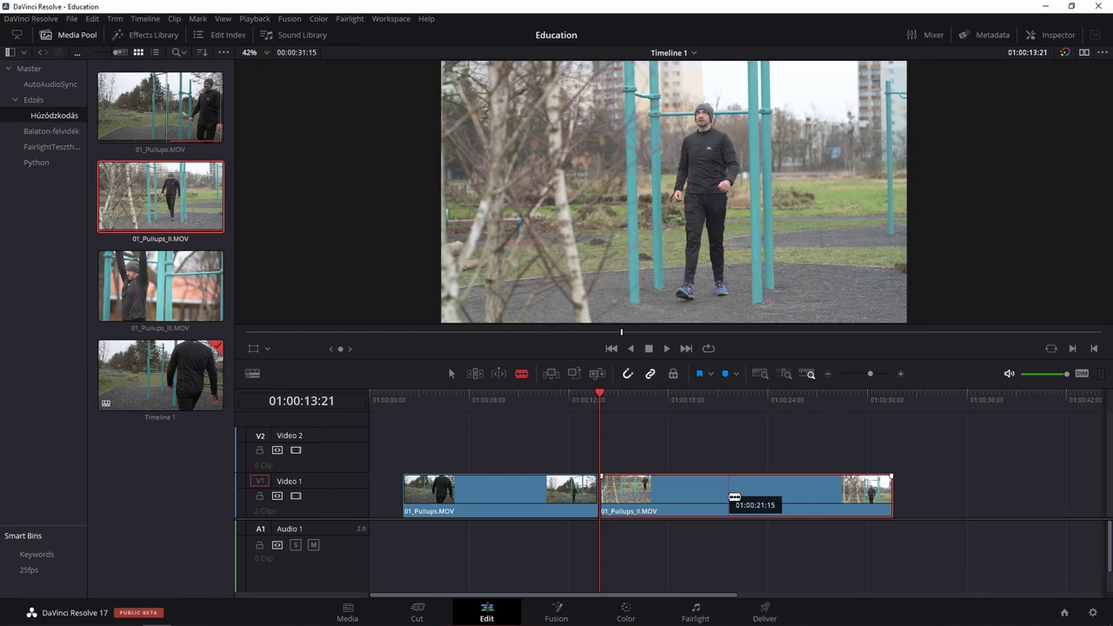
pyautogui.click(729, 497)
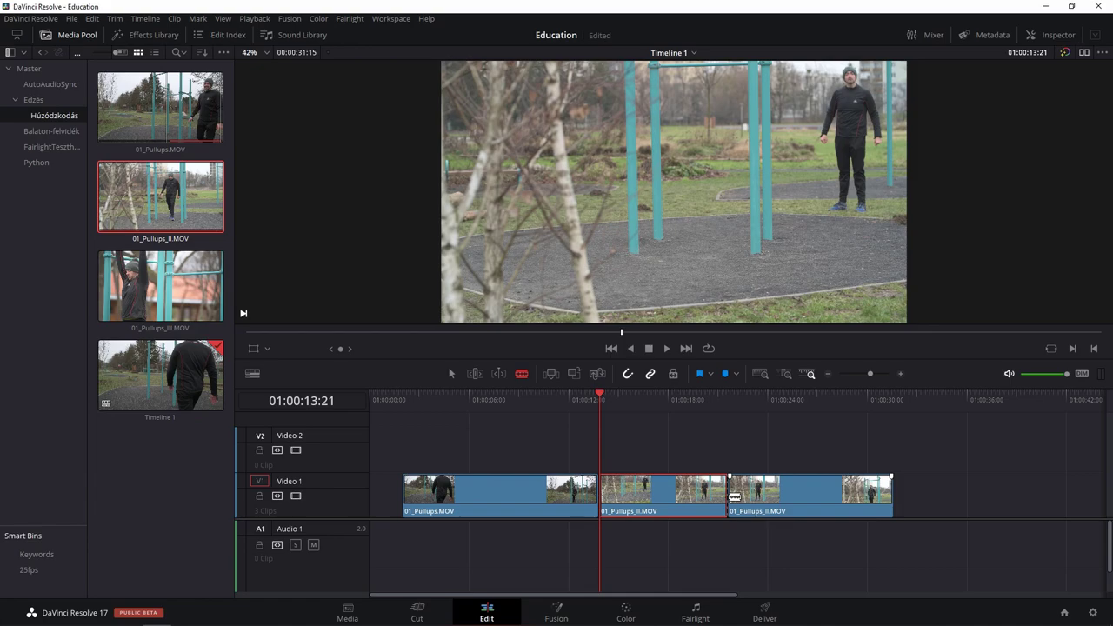
# Delete the first piece of the split clip so its later section follows 01_Pullups.MOV
pyautogui.press('a')
pyautogui.press('BackSpace')
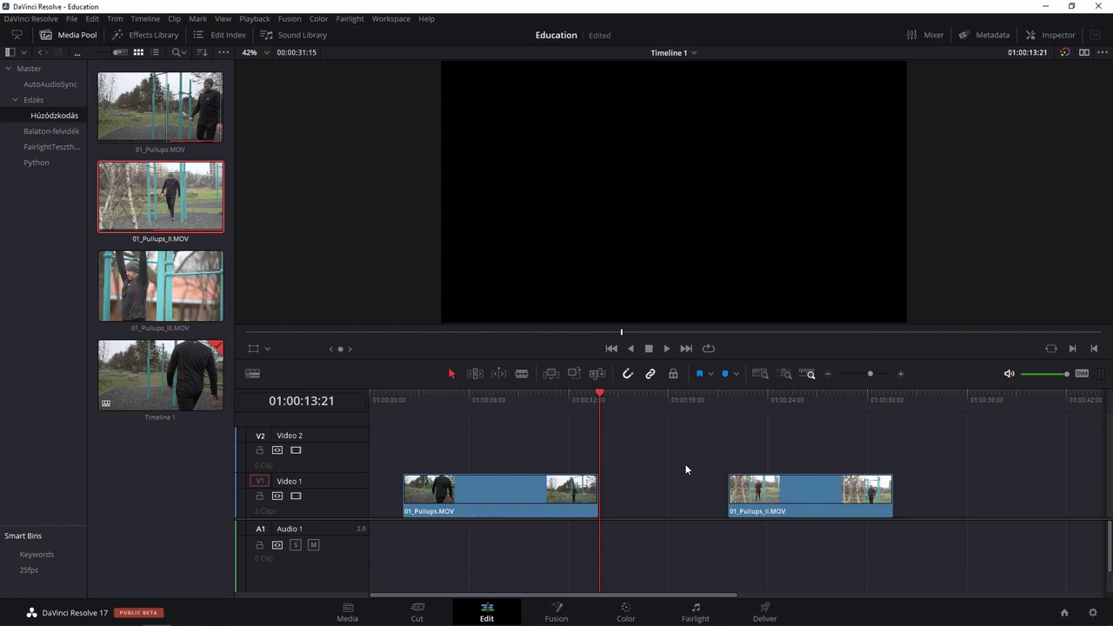
pyautogui.press('F10')
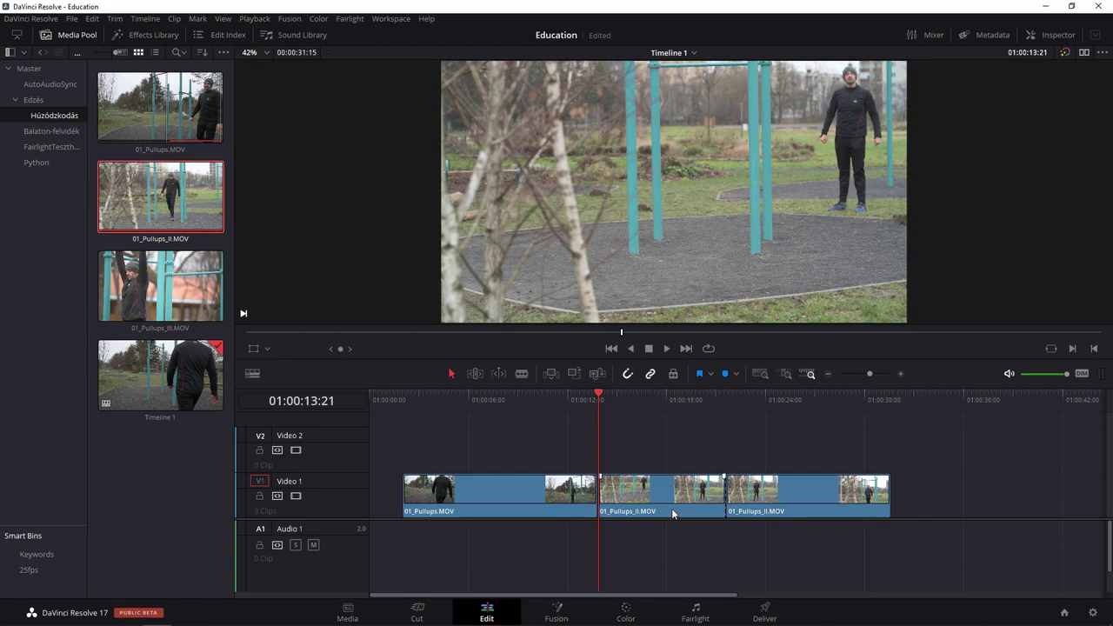
pyautogui.click(676, 504)
pyautogui.press('Delete')
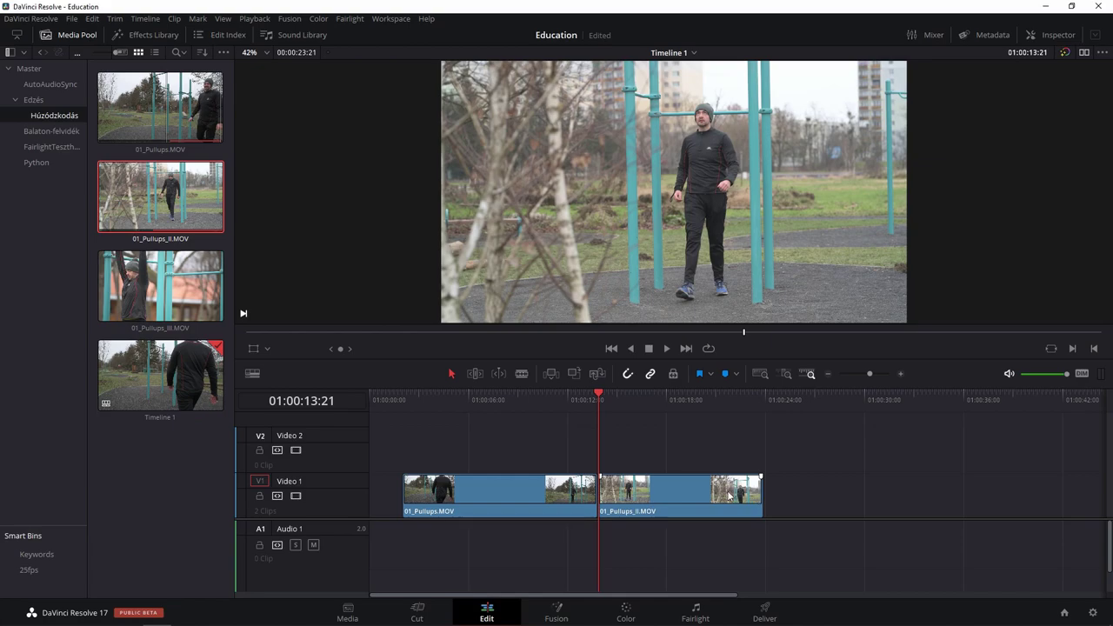
pyautogui.scroll(5, 757, 500)
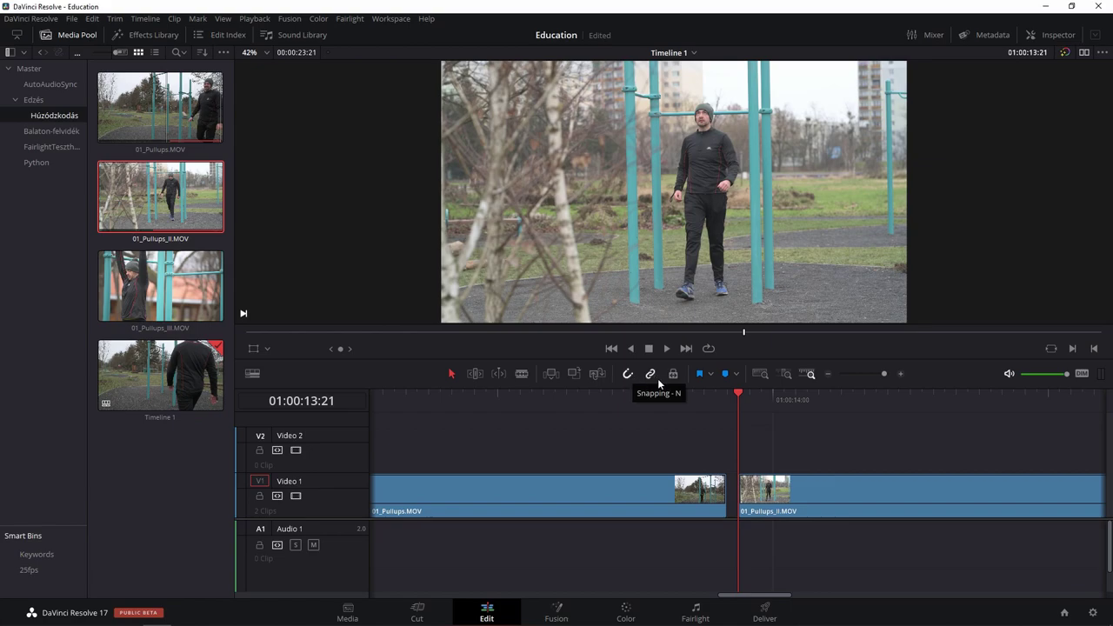
# Butt the second clip against the first and delete the leading gap so they join at 01:00:11:19
pyautogui.moveTo(853, 495); pyautogui.dragTo(843, 496)
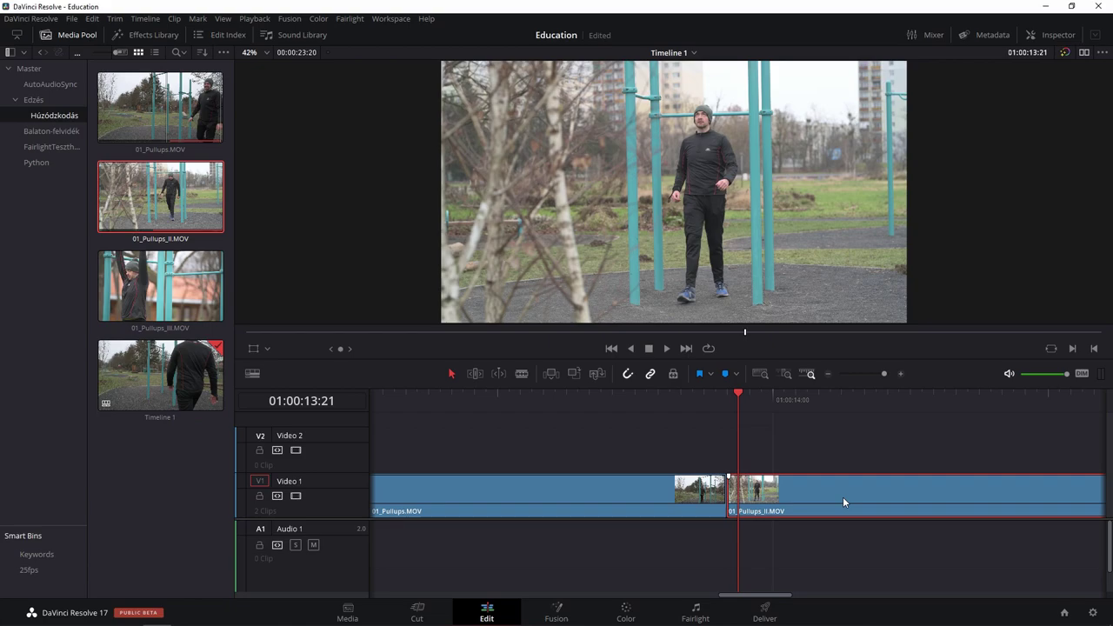
pyautogui.click(722, 403)
pyautogui.hotkey('ctrl', '-')
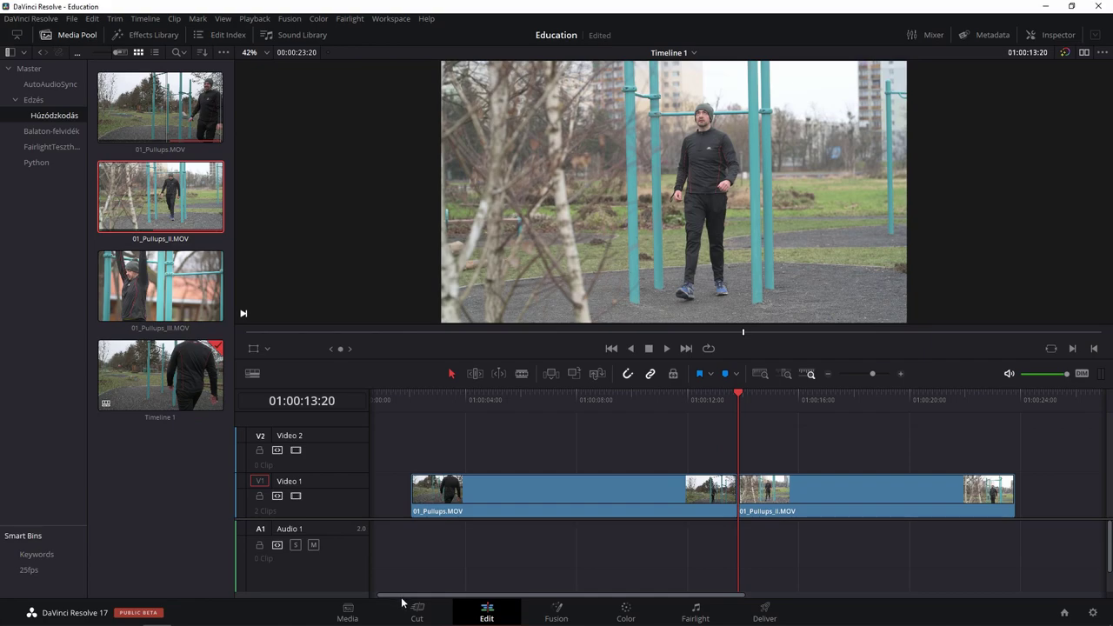
pyautogui.moveTo(402, 599); pyautogui.dragTo(396, 599)
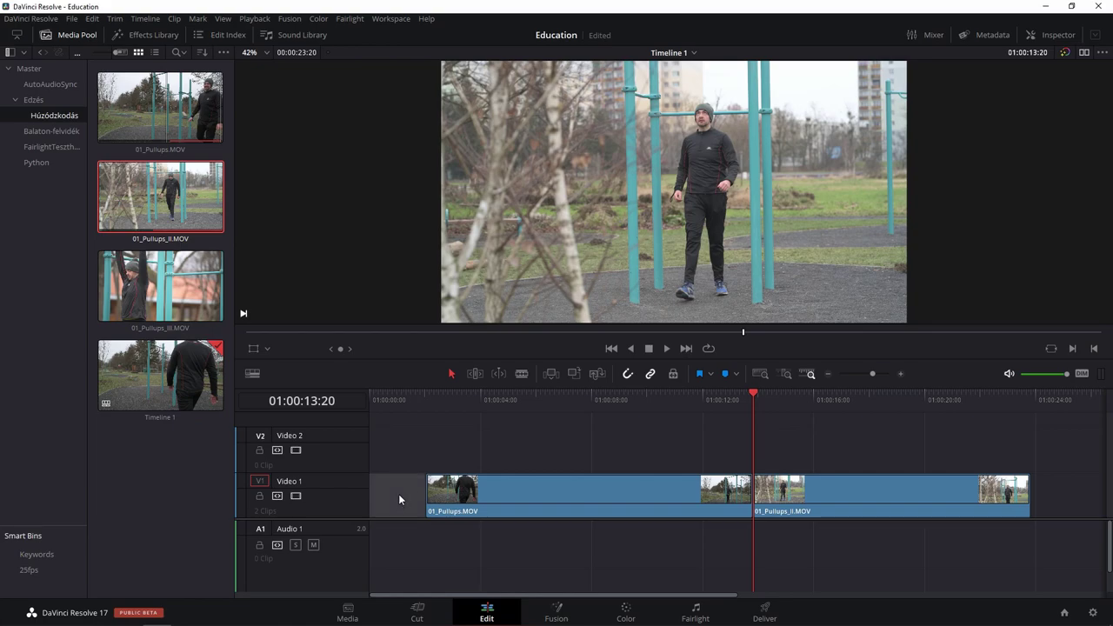
pyautogui.press('Delete')
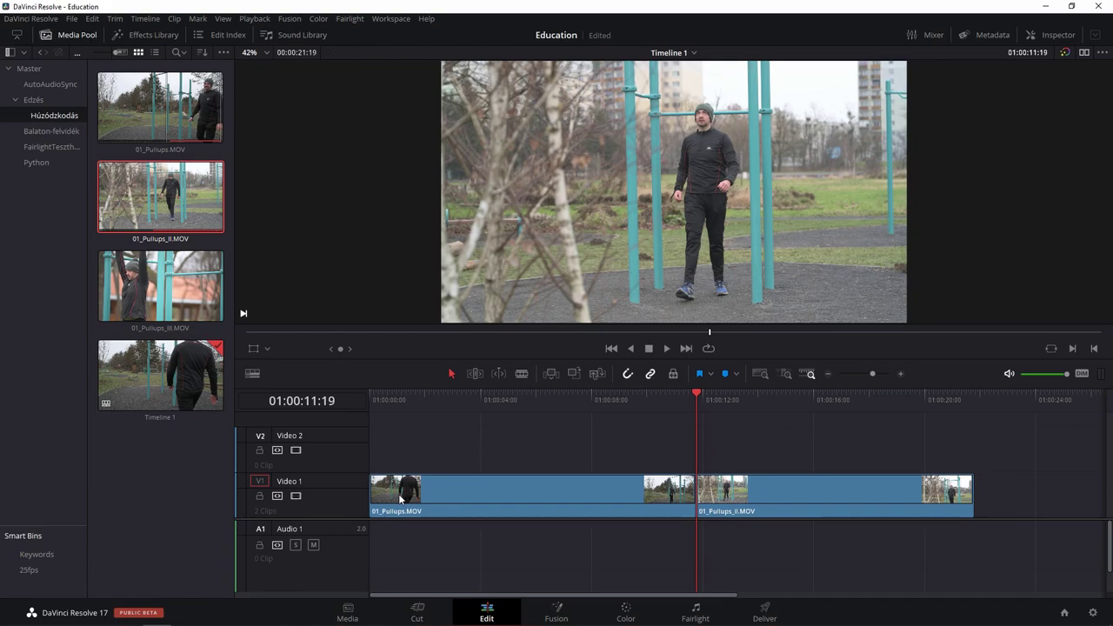
pyautogui.click(400, 498)
pyautogui.hotkey('ctrl', '-')
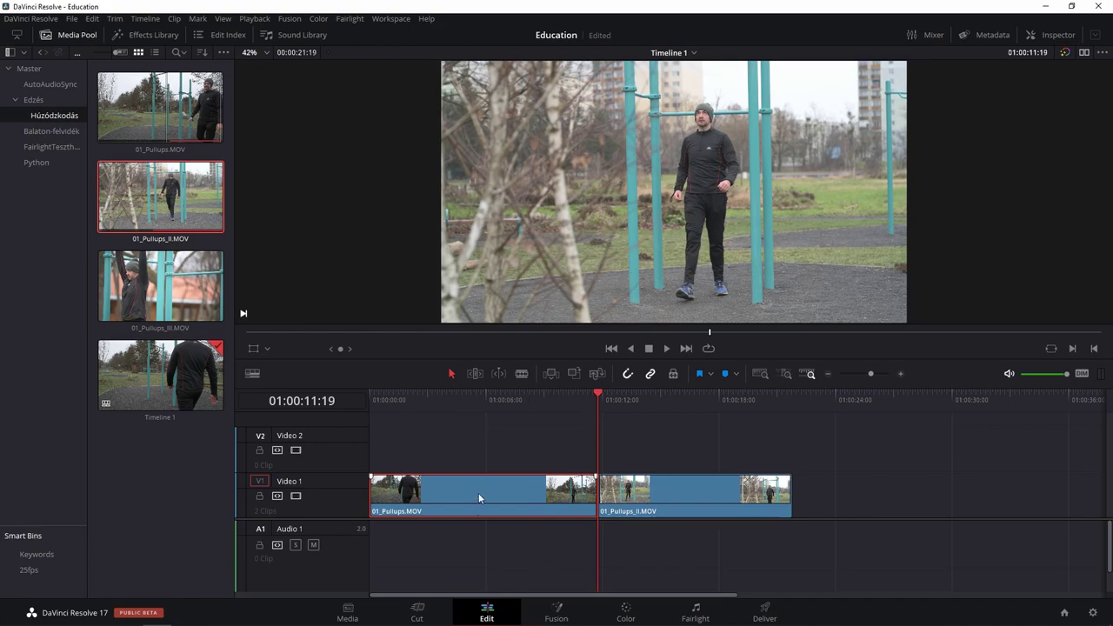
# Add another 01_Pullups.MOV after a gap with 01_Pullups_II.MOV stacked on Video 2, preview, then shift the lower clip aside
pyautogui.moveTo(478, 498)
pyautogui.mouseDown()
pyautogui.moveTo(613, 454)
pyautogui.moveTo(913, 472)
pyautogui.moveTo(930, 484)
pyautogui.mouseUp()
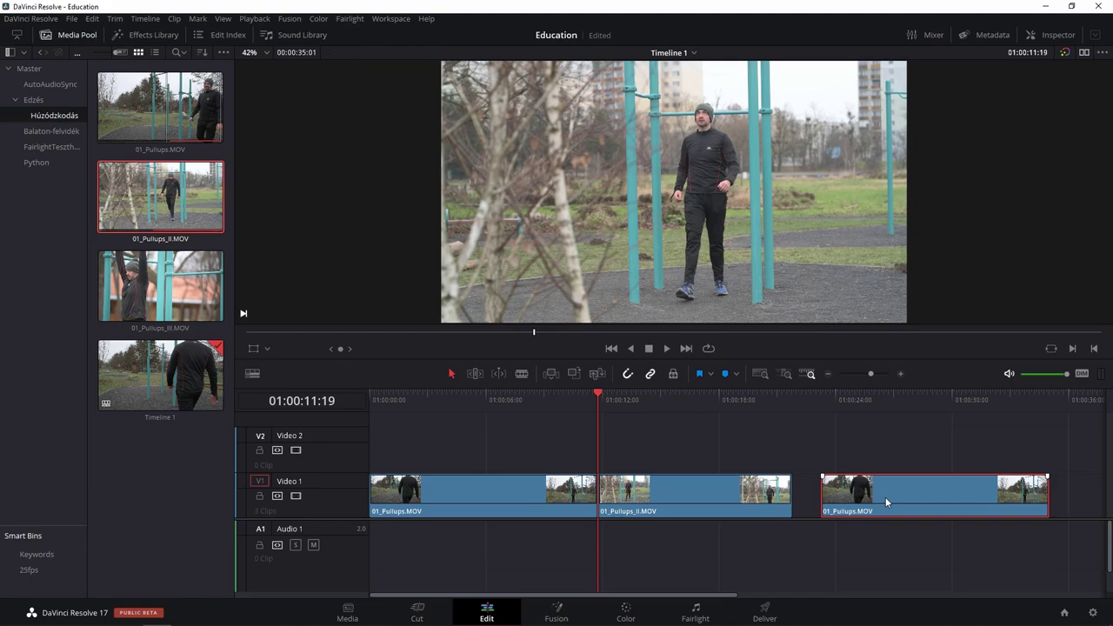
pyautogui.moveTo(729, 510)
pyautogui.mouseDown()
pyautogui.moveTo(775, 432)
pyautogui.moveTo(949, 450)
pyautogui.moveTo(941, 459)
pyautogui.mouseUp()
pyautogui.click(908, 398)
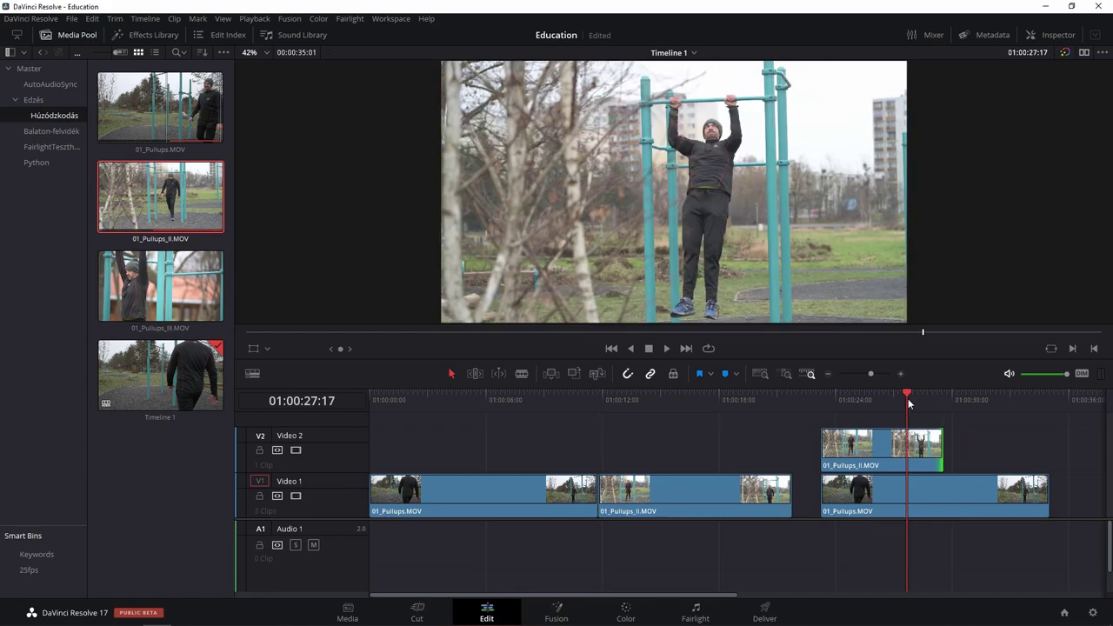
pyautogui.press('/')
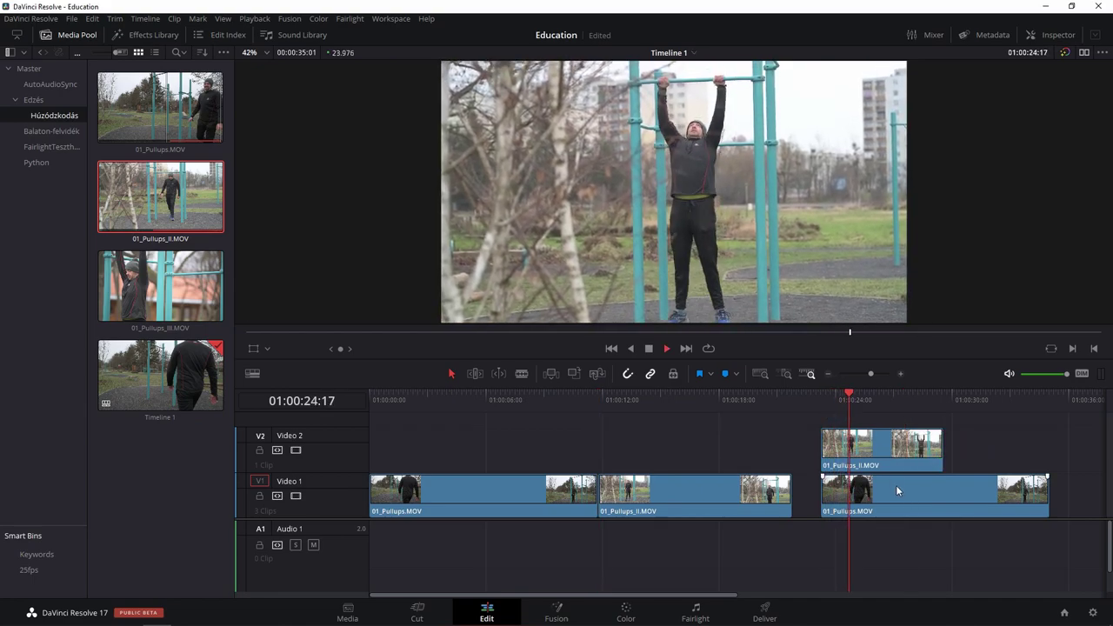
pyautogui.press('space')
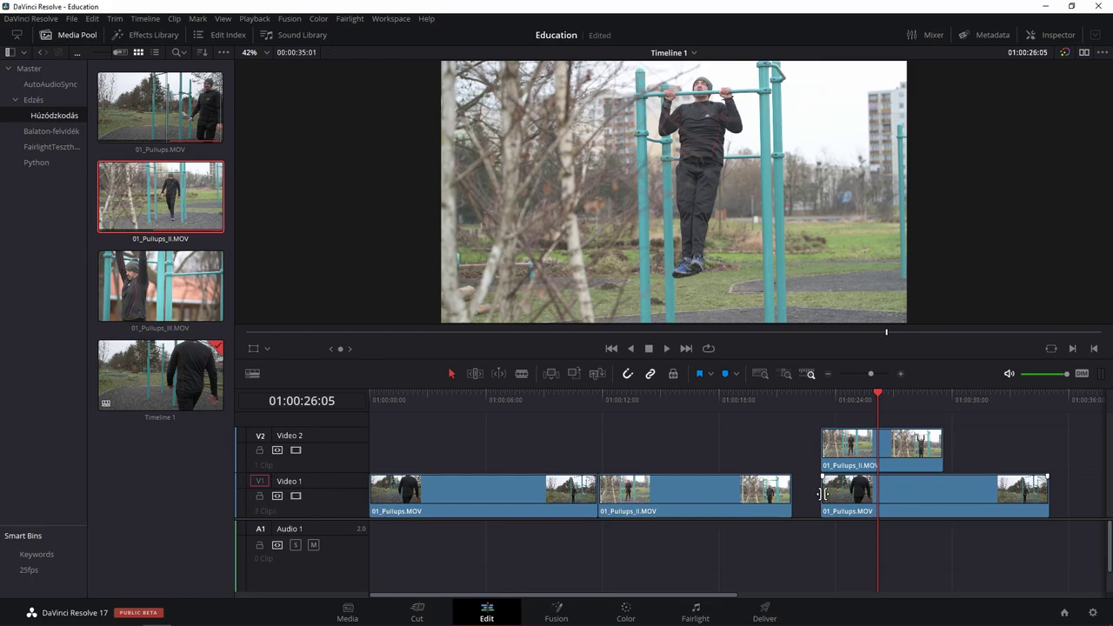
pyautogui.moveTo(822, 501); pyautogui.dragTo(1013, 509)
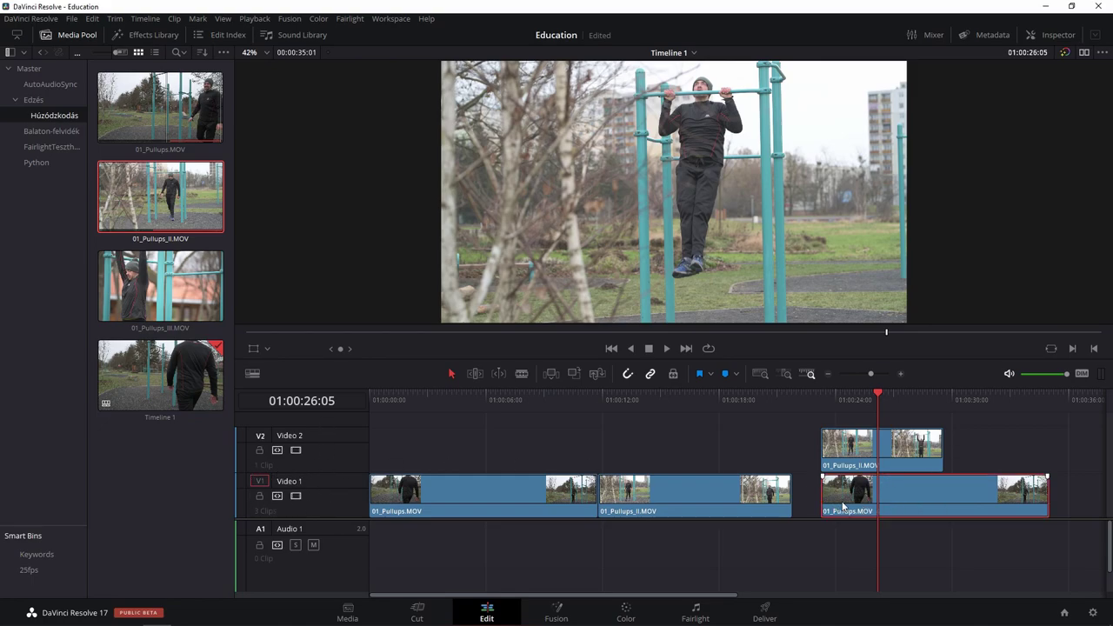
# Move 01_Pullups_II.MOV down to Video 1 and 01_Pullups.MOV up to Video 2, then scrub to 01:00:25:00
pyautogui.moveTo(848, 448); pyautogui.dragTo(850, 495)
pyautogui.moveTo(1007, 494); pyautogui.dragTo(830, 429)
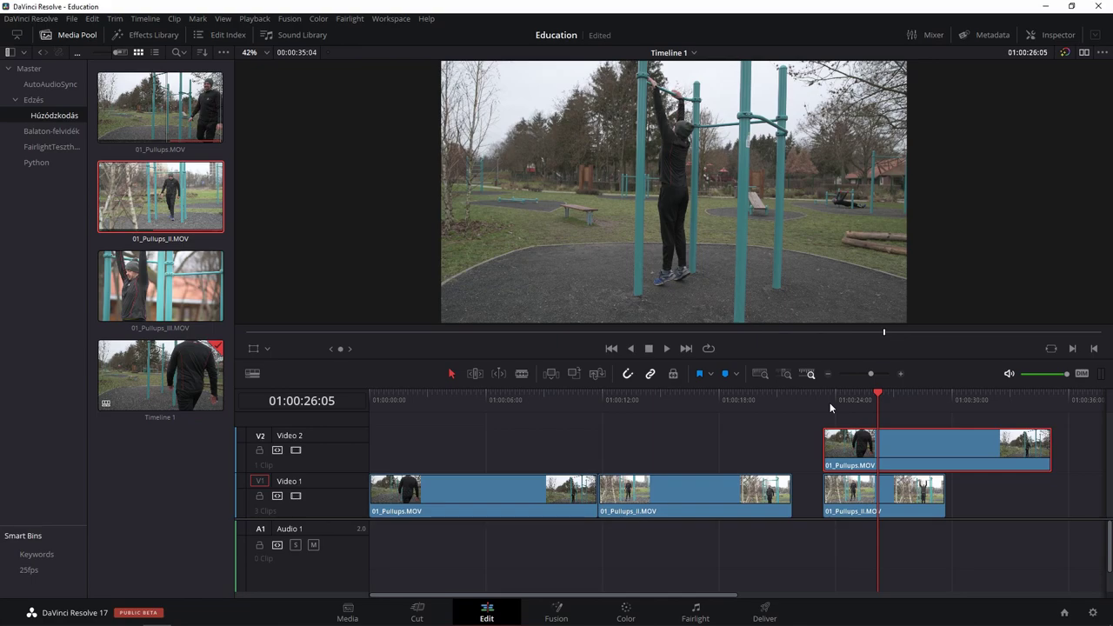
pyautogui.click(830, 403)
pyautogui.moveTo(831, 402)
pyautogui.mouseDown()
pyautogui.moveTo(874, 400)
pyautogui.moveTo(857, 424)
pyautogui.moveTo(883, 435)
pyautogui.moveTo(849, 447)
pyautogui.moveTo(860, 448)
pyautogui.mouseUp()
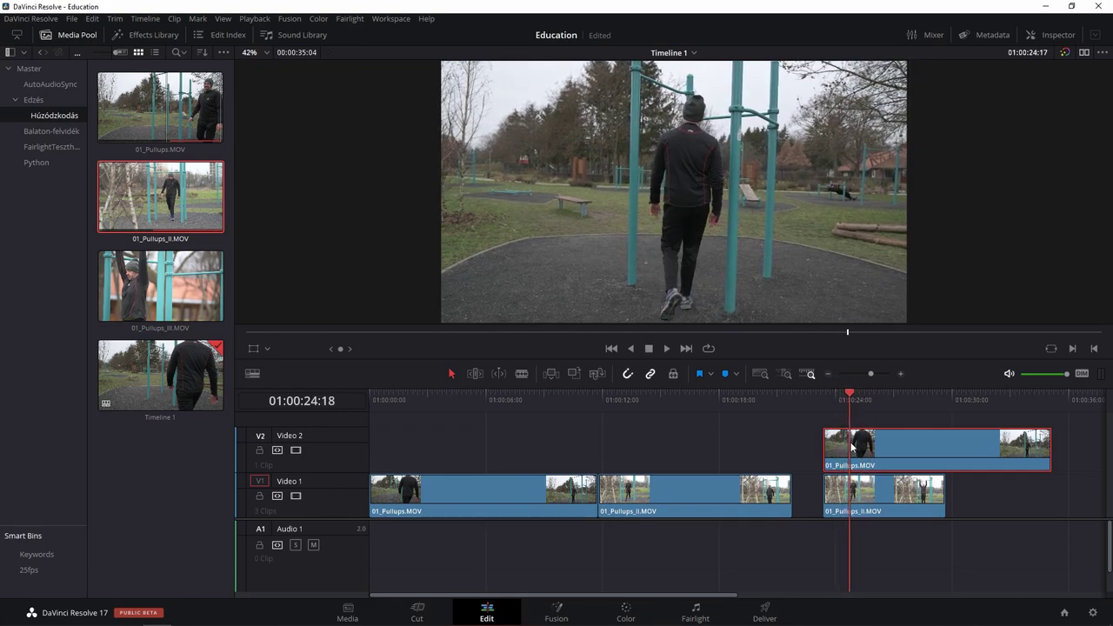
pyautogui.moveTo(859, 448)
pyautogui.mouseDown()
pyautogui.moveTo(903, 447)
pyautogui.moveTo(874, 401)
pyautogui.mouseUp()
pyautogui.click(855, 399)
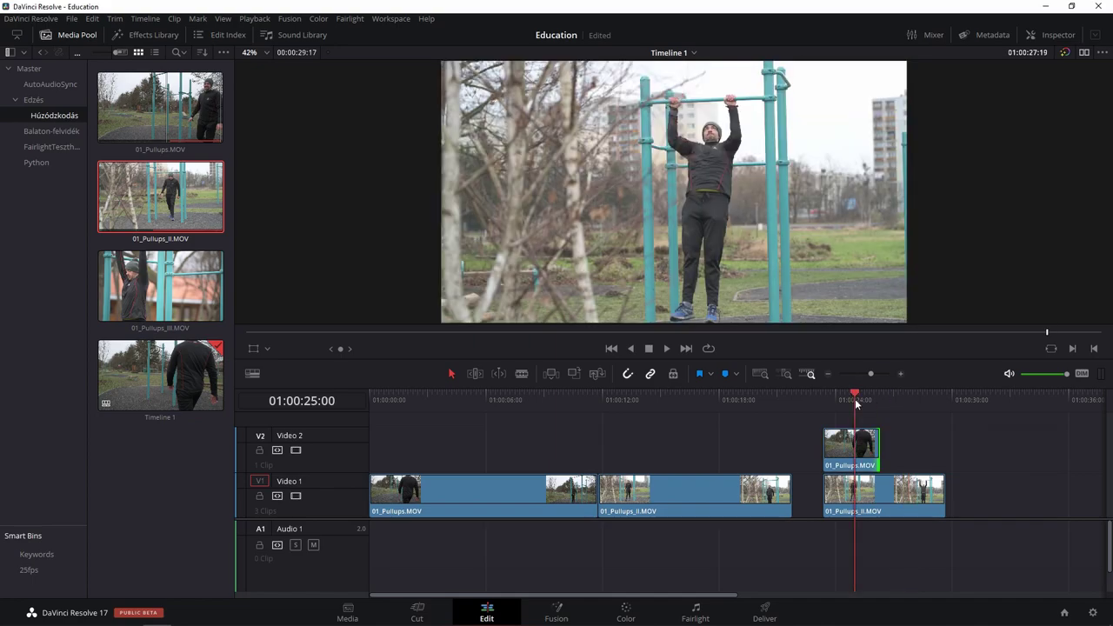
# Mark an In/Out range over the stacked clips after the gap and delete everything inside it
pyautogui.press('space')
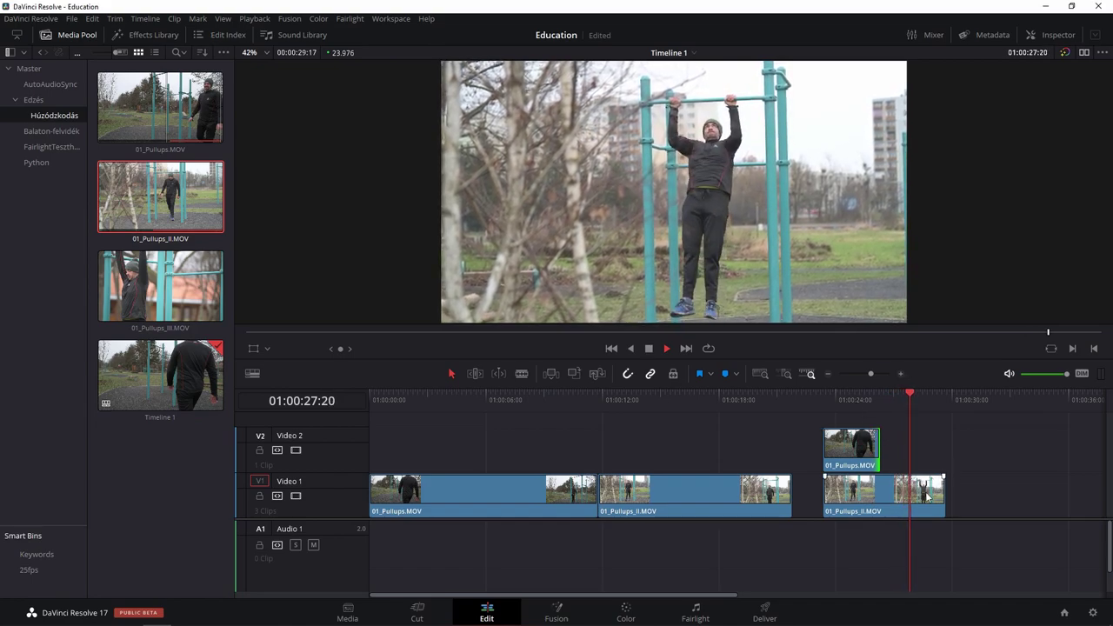
pyautogui.press('space')
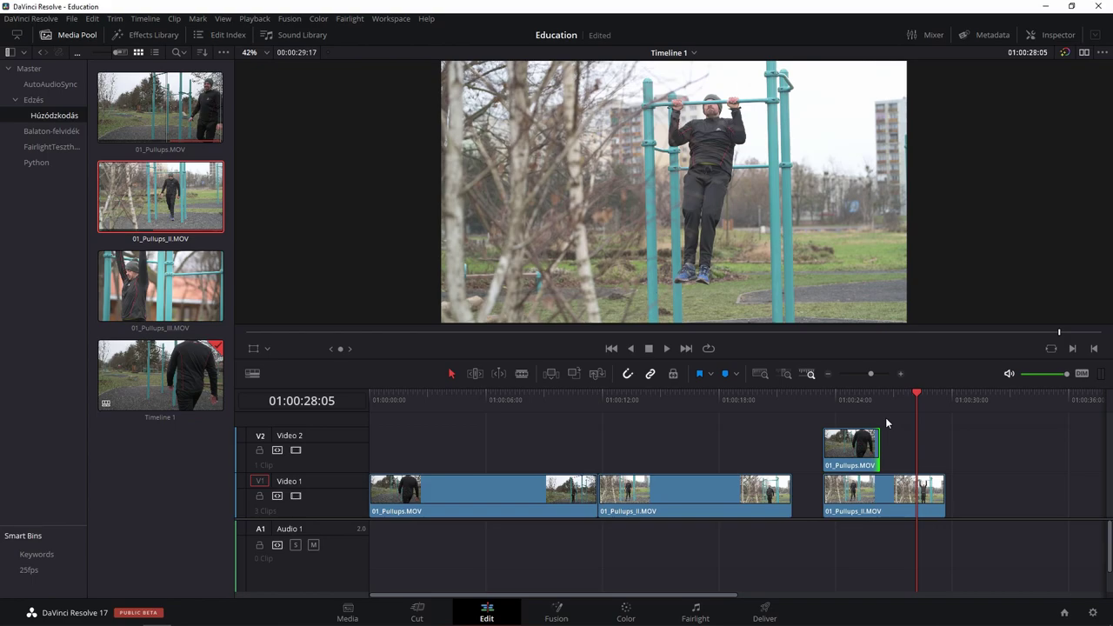
pyautogui.click(826, 397)
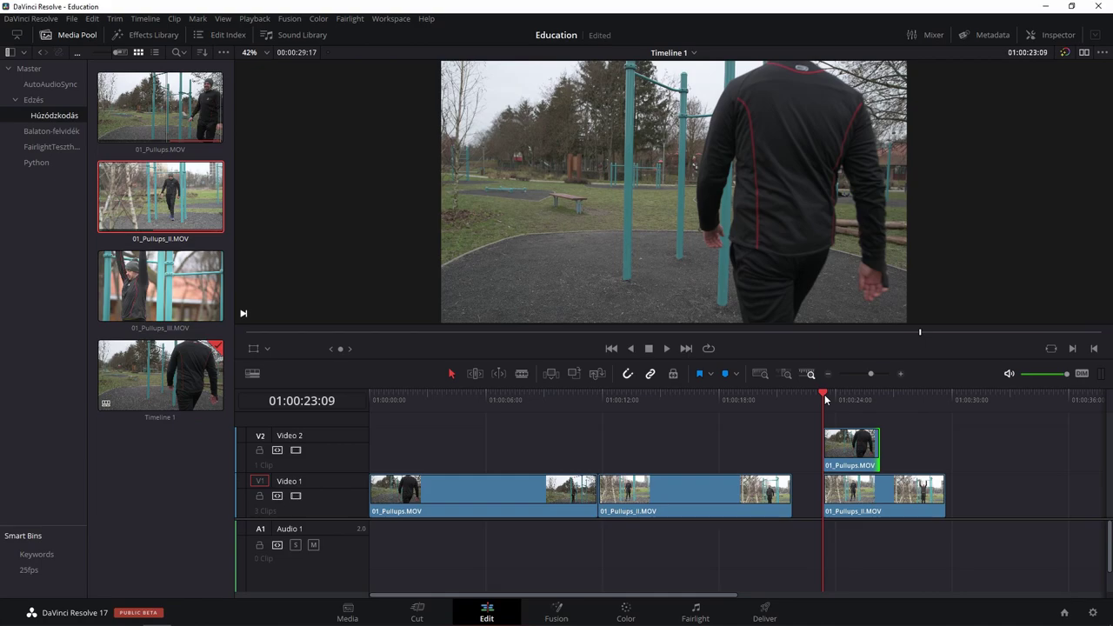
pyautogui.press('i')
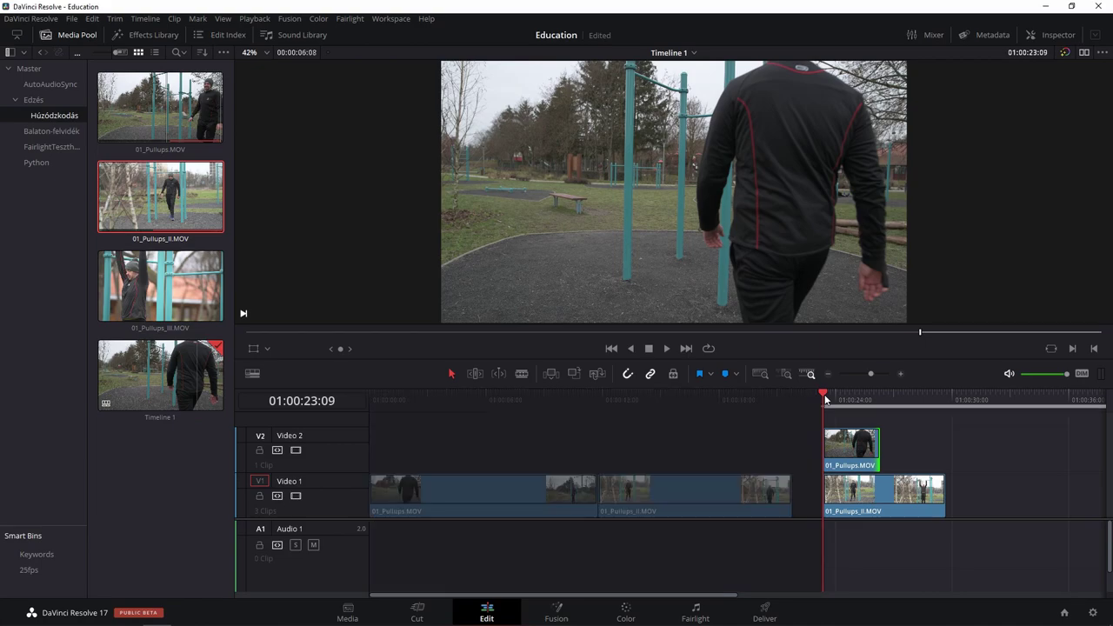
pyautogui.click(946, 397)
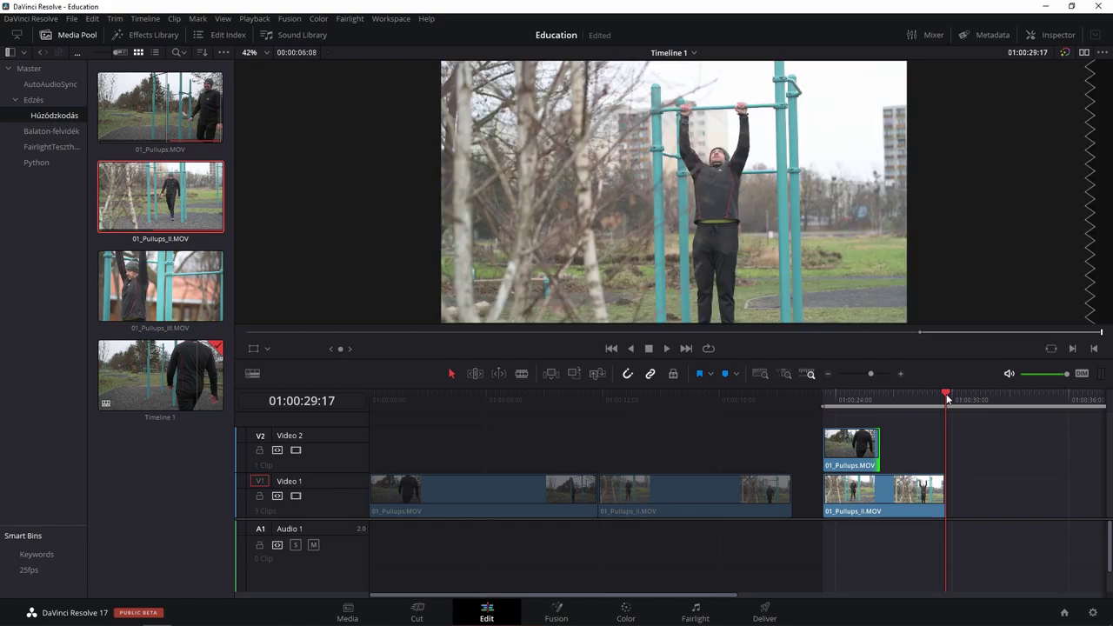
pyautogui.press('o')
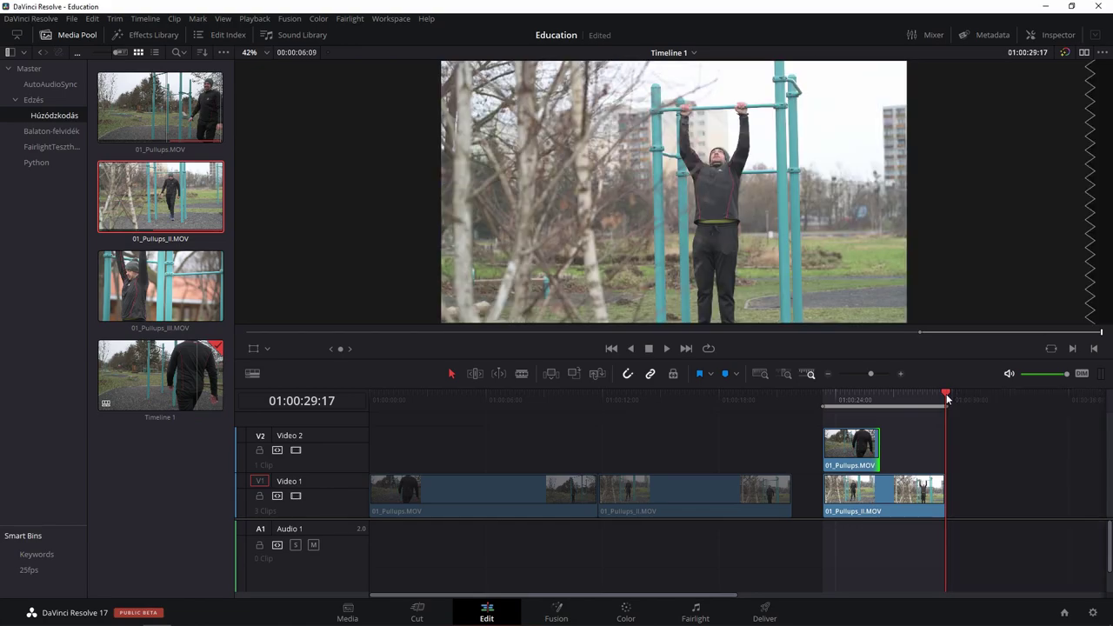
pyautogui.click(880, 397)
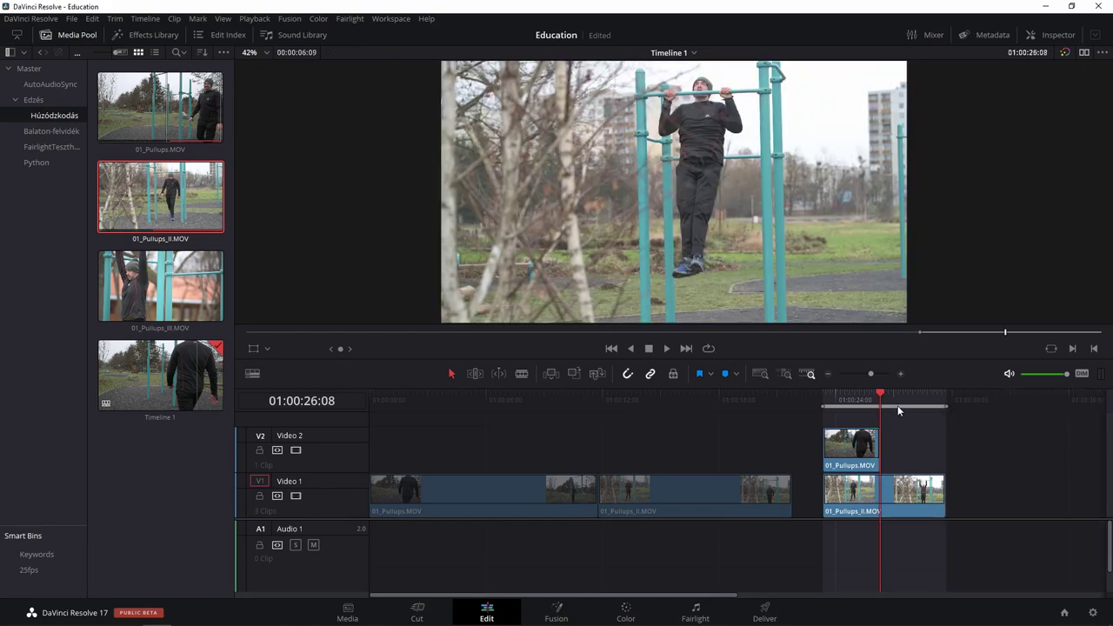
pyautogui.click(897, 405)
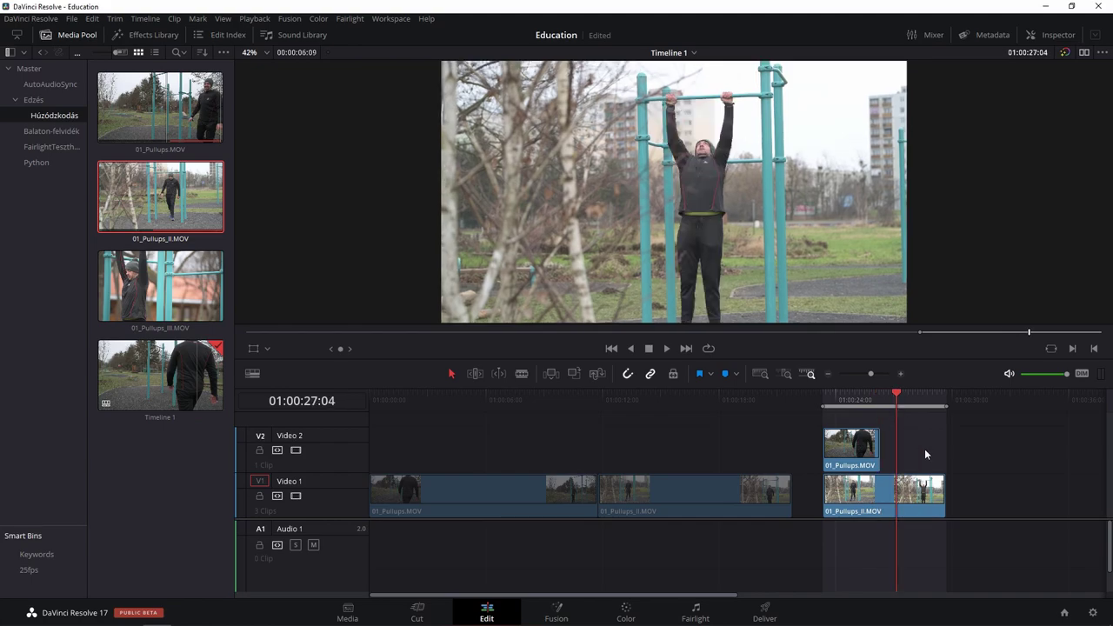
pyautogui.press('Delete')
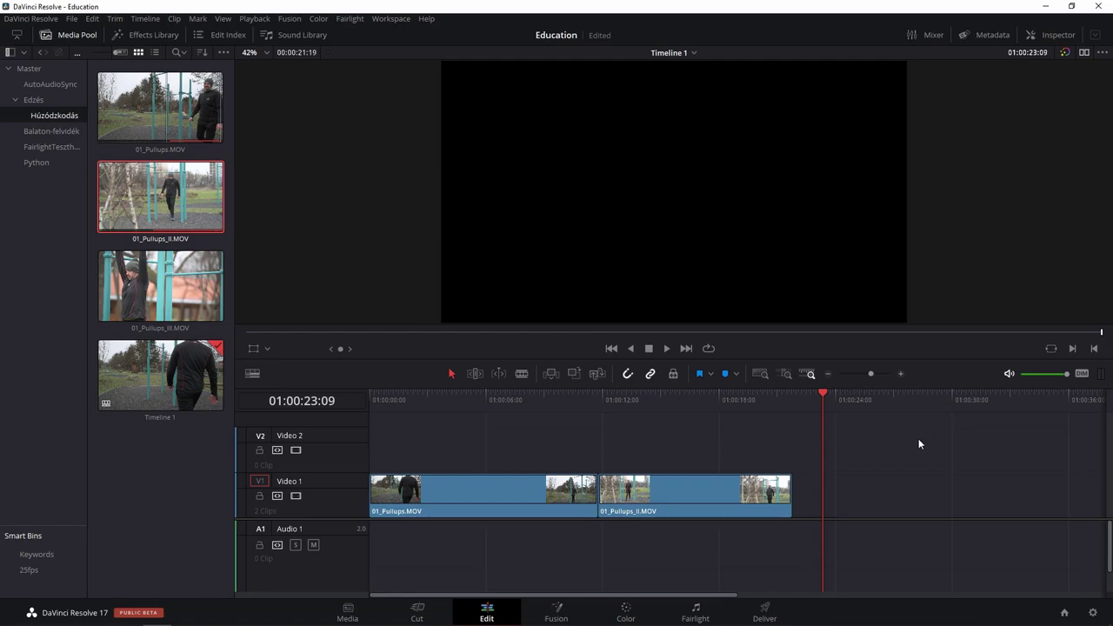
pyautogui.press('Up')
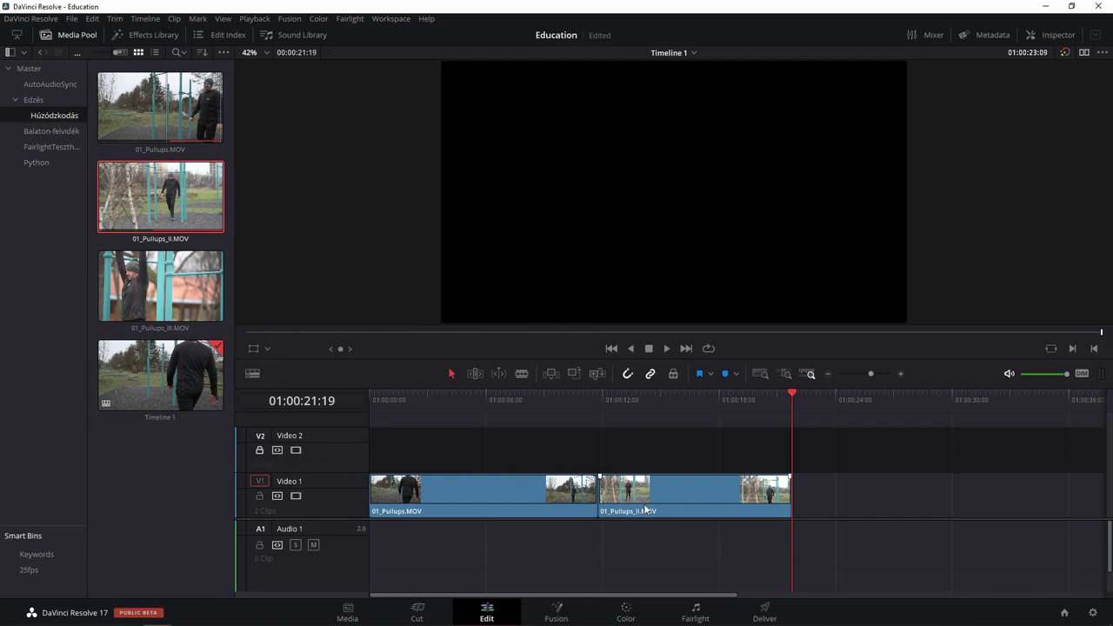
pyautogui.moveTo(645, 509); pyautogui.dragTo(641, 457)
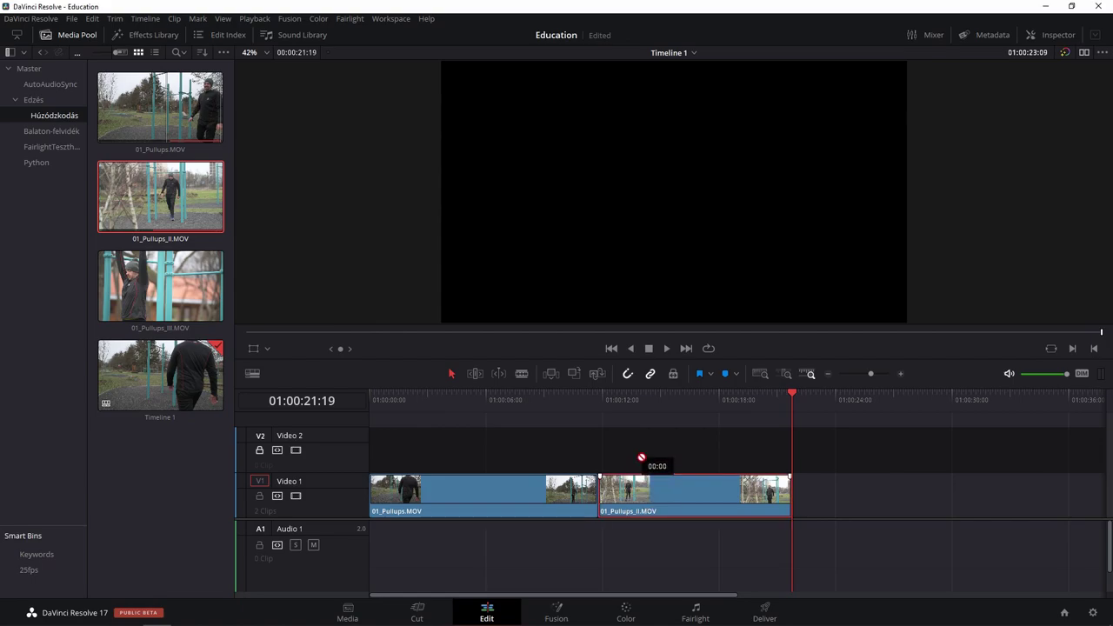
pyautogui.moveTo(641, 458); pyautogui.dragTo(641, 451)
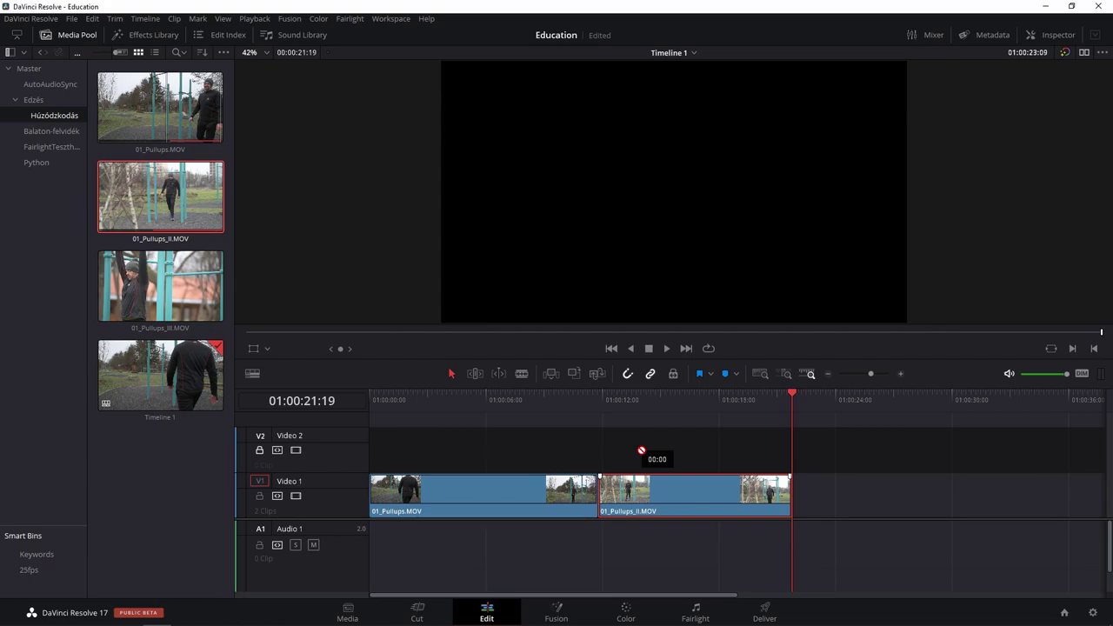
pyautogui.moveTo(641, 450); pyautogui.dragTo(641, 452)
pyautogui.click(259, 449)
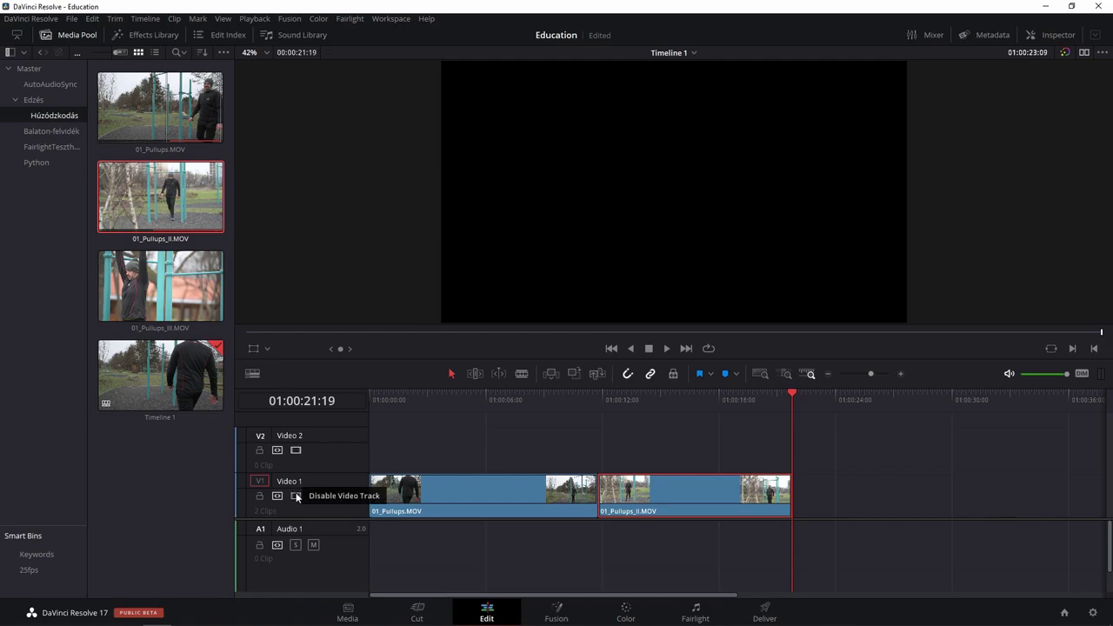
pyautogui.click(296, 495)
pyautogui.moveTo(634, 402)
pyautogui.mouseDown()
pyautogui.moveTo(608, 414)
pyautogui.moveTo(720, 437)
pyautogui.mouseUp()
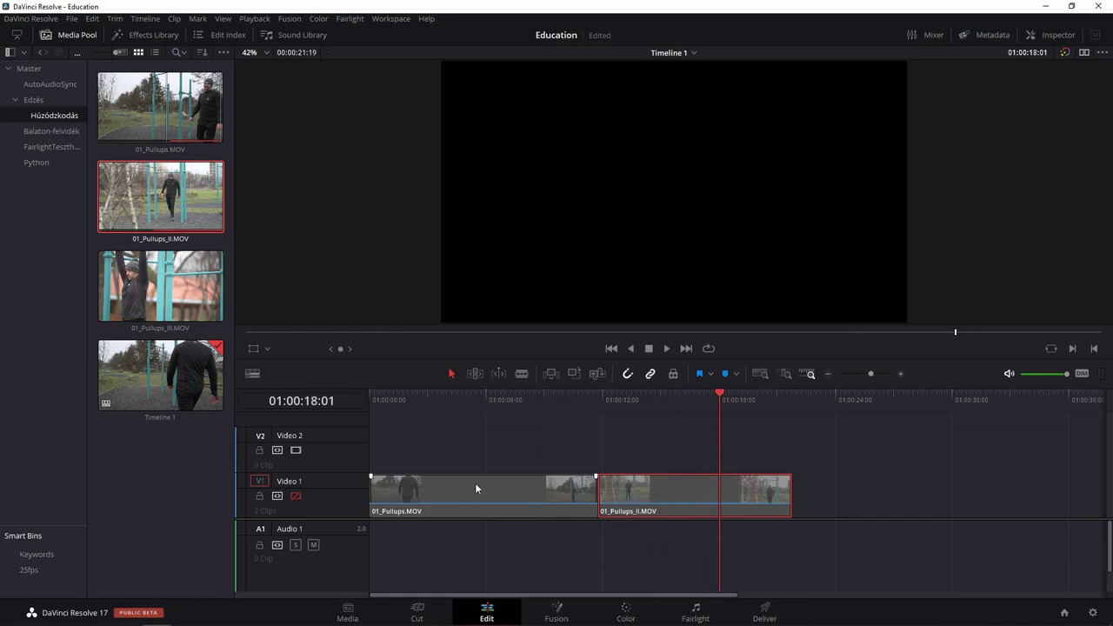
pyautogui.click(300, 496)
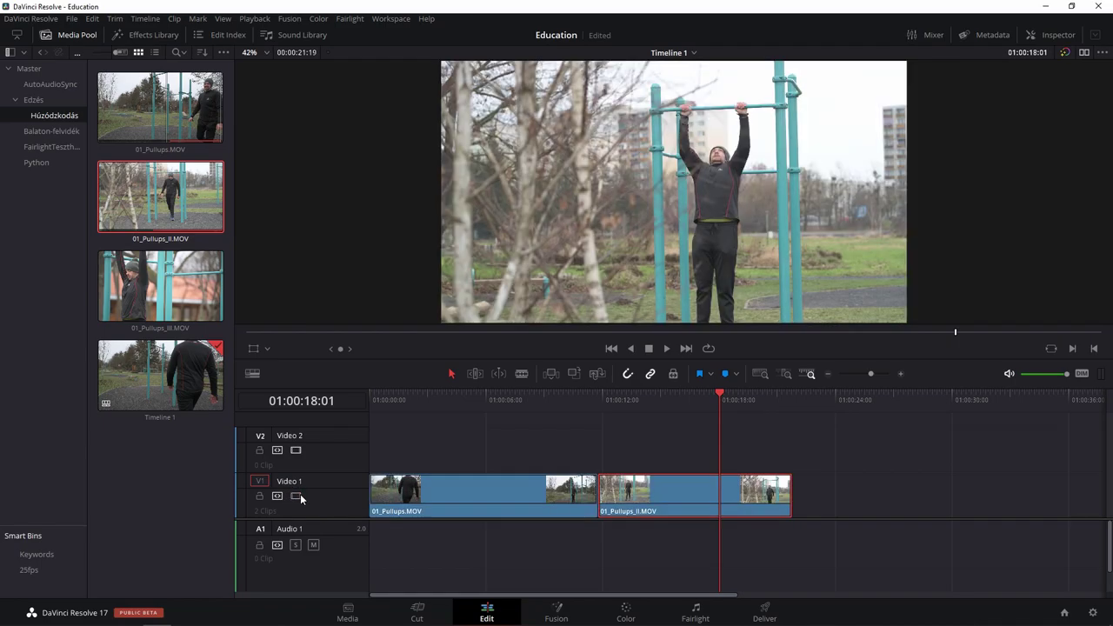
pyautogui.click(822, 453)
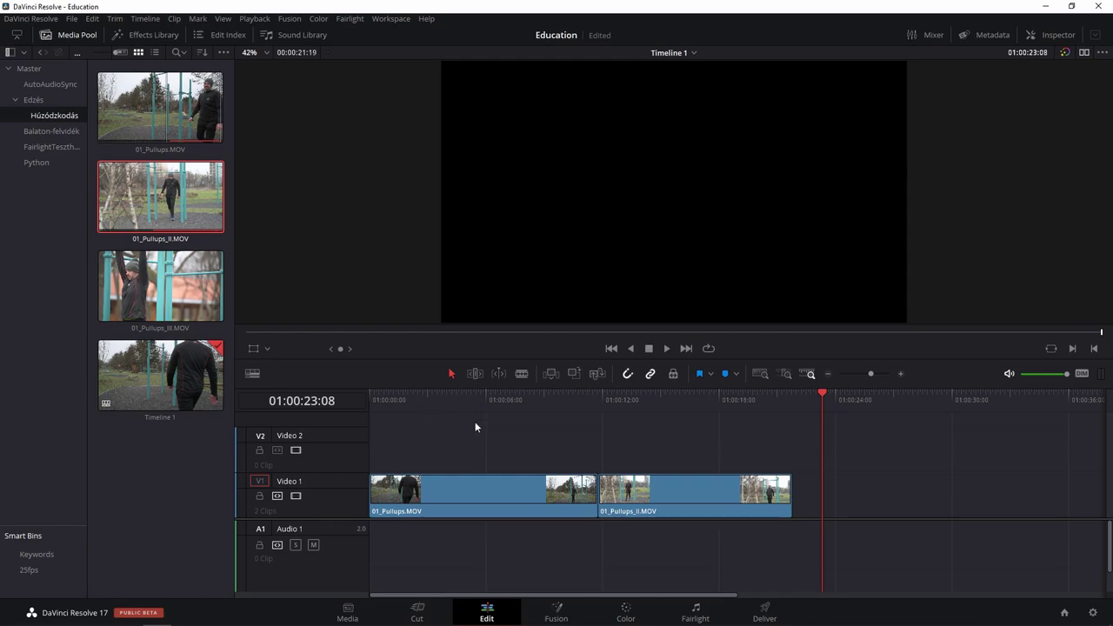
# Ripple-trim about 23 frames off 01_Pullups_II.MOV's head, then append 01_Pullups_III.MOV to Video 1
pyautogui.click(476, 375)
pyautogui.moveTo(606, 489)
pyautogui.mouseDown()
pyautogui.moveTo(601, 500)
pyautogui.moveTo(630, 501)
pyautogui.mouseUp()
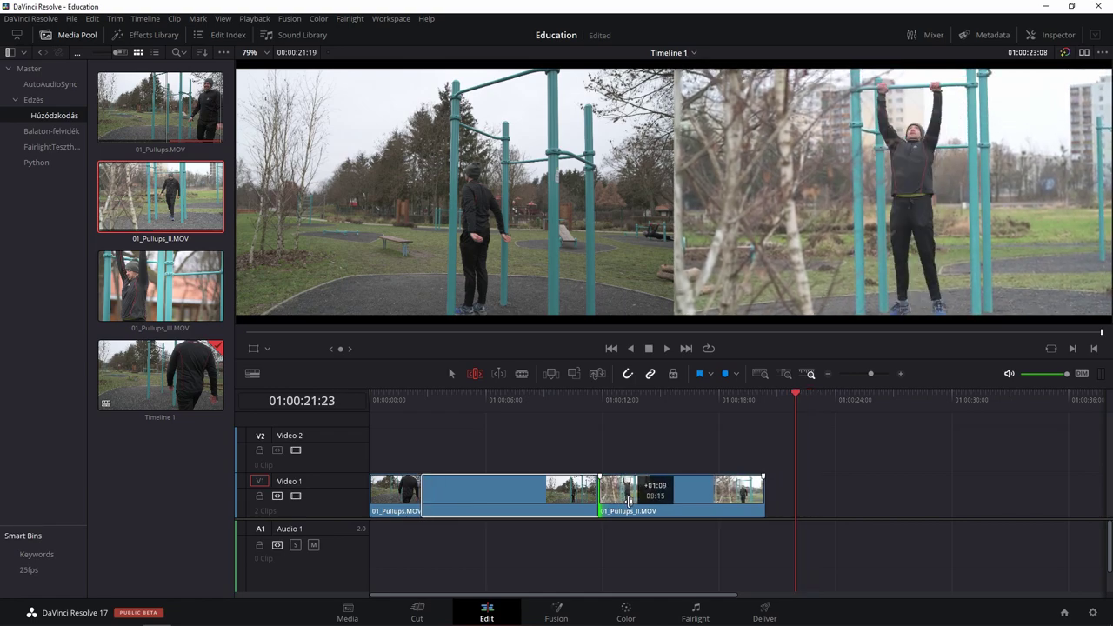
pyautogui.moveTo(630, 501); pyautogui.dragTo(595, 516)
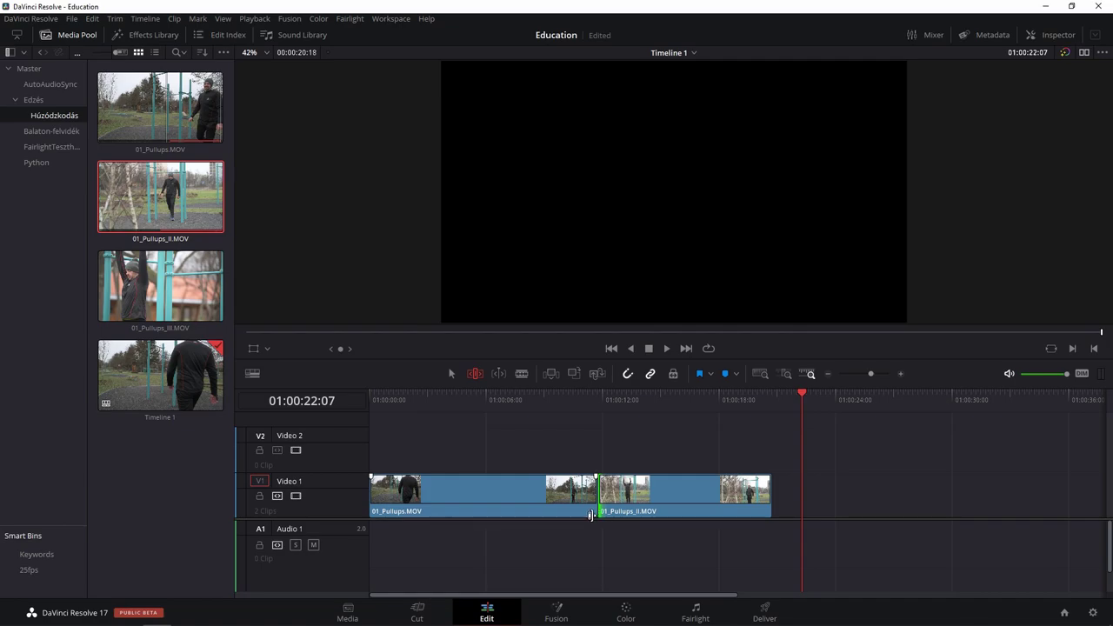
pyautogui.moveTo(591, 515); pyautogui.dragTo(609, 505)
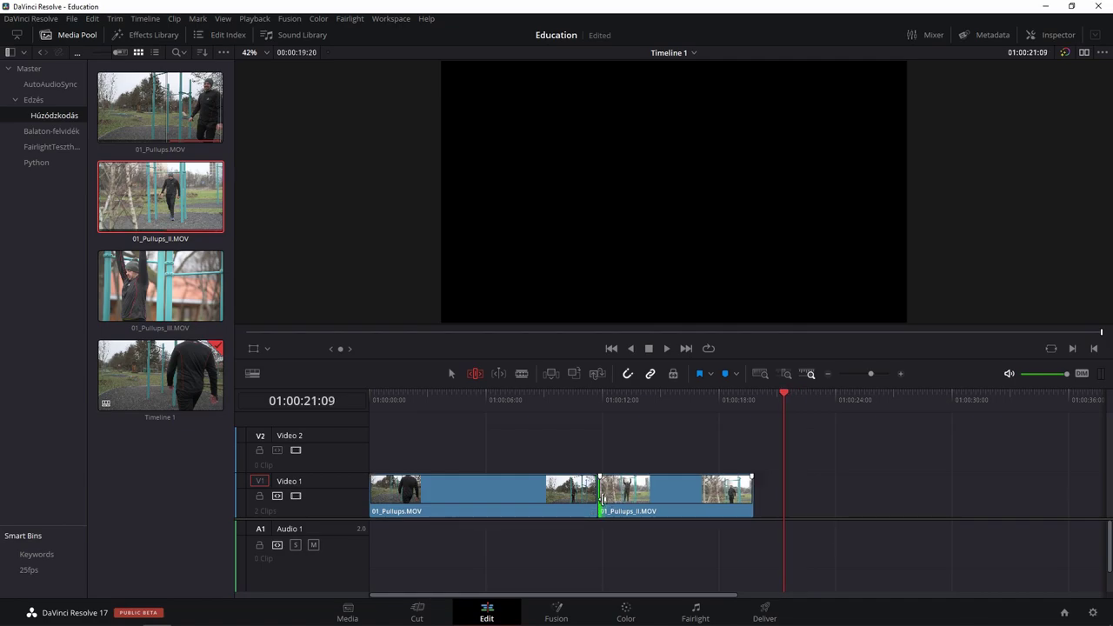
pyautogui.moveTo(161, 287)
pyautogui.mouseDown()
pyautogui.moveTo(532, 337)
pyautogui.moveTo(757, 494)
pyautogui.mouseUp()
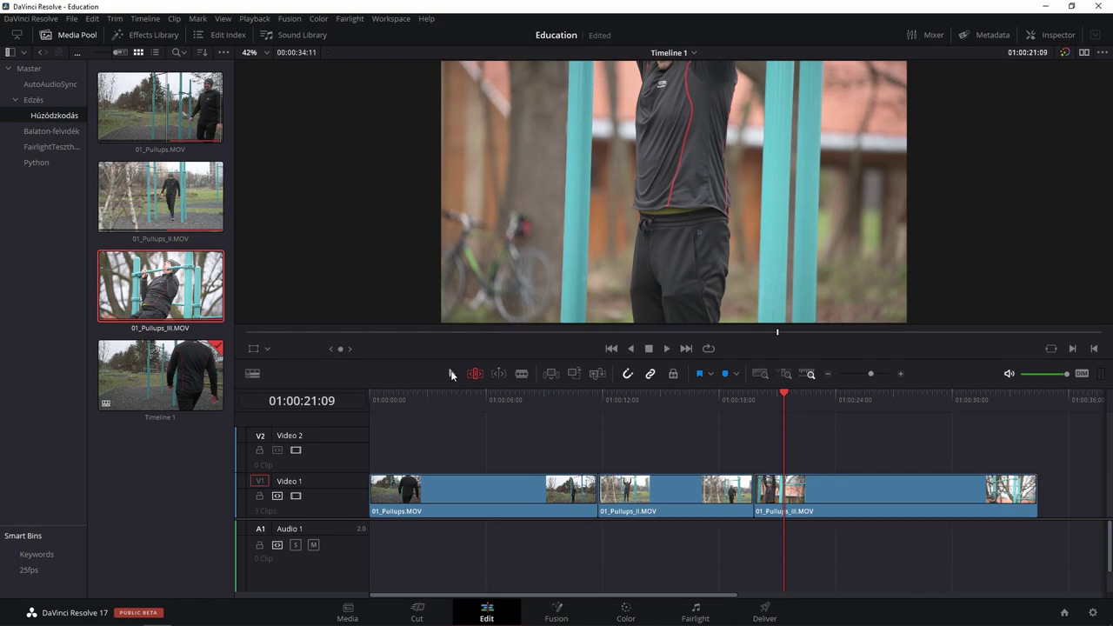
# In Selection mode, rearrange 01_Pullups_II.MOV and 01_Pullups_III.MOV on Video 1, leaving short gaps between the clips
pyautogui.click(452, 374)
pyautogui.click(681, 502)
pyautogui.moveTo(652, 503)
pyautogui.mouseDown()
pyautogui.moveTo(816, 512)
pyautogui.moveTo(498, 512)
pyautogui.moveTo(965, 519)
pyautogui.mouseUp()
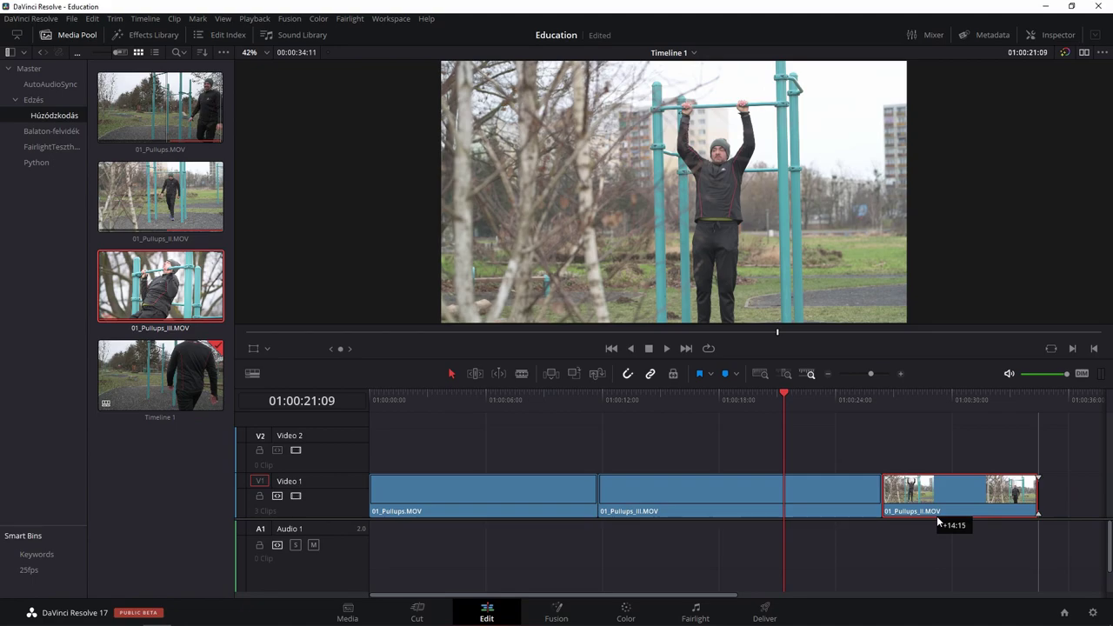
pyautogui.moveTo(965, 518); pyautogui.dragTo(939, 522)
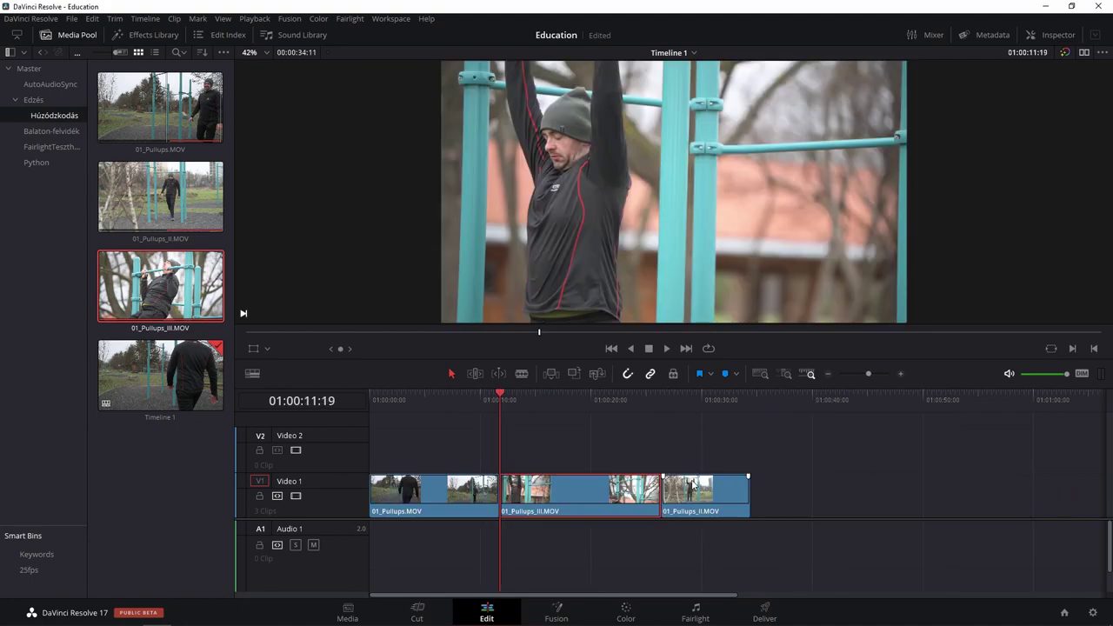
pyautogui.moveTo(586, 497); pyautogui.dragTo(845, 491)
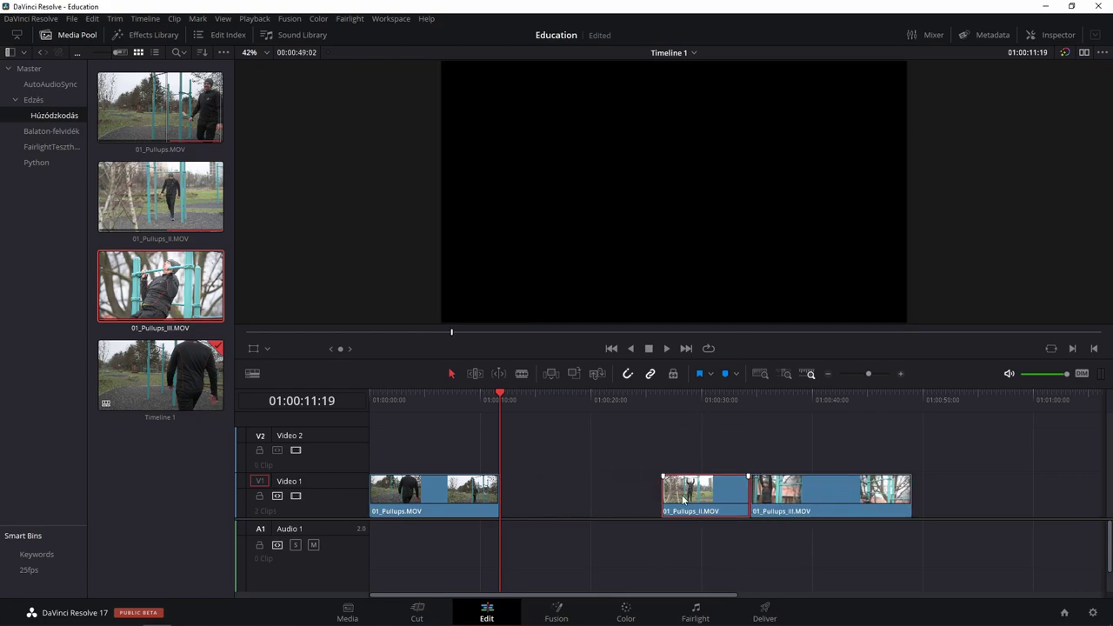
pyautogui.moveTo(680, 500); pyautogui.dragTo(550, 505)
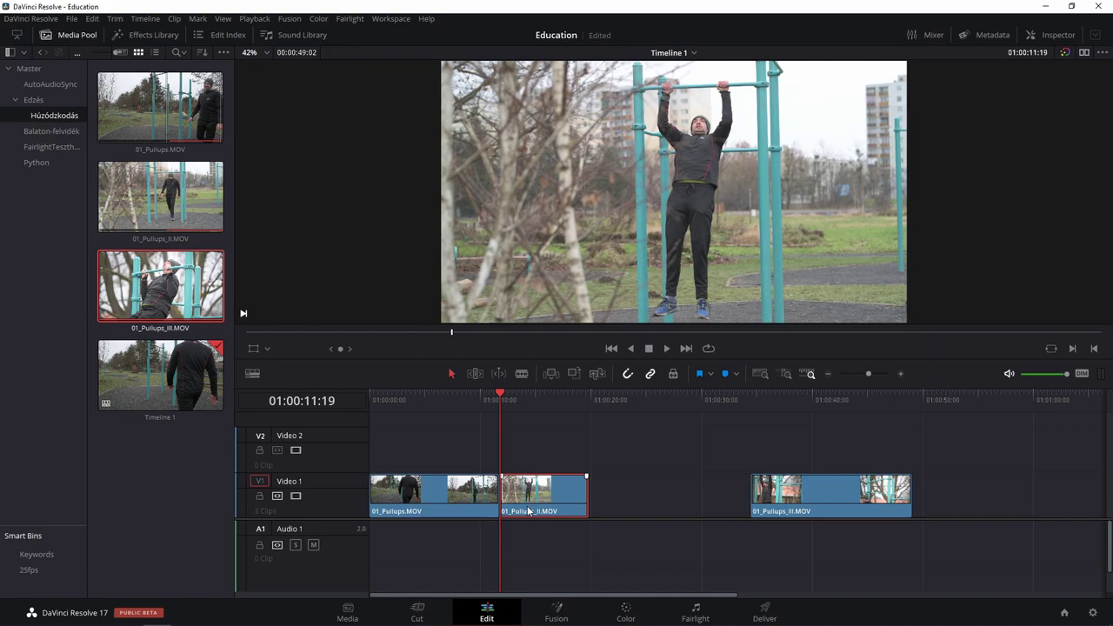
pyautogui.moveTo(549, 504); pyautogui.dragTo(542, 504)
pyautogui.moveTo(808, 504); pyautogui.dragTo(694, 505)
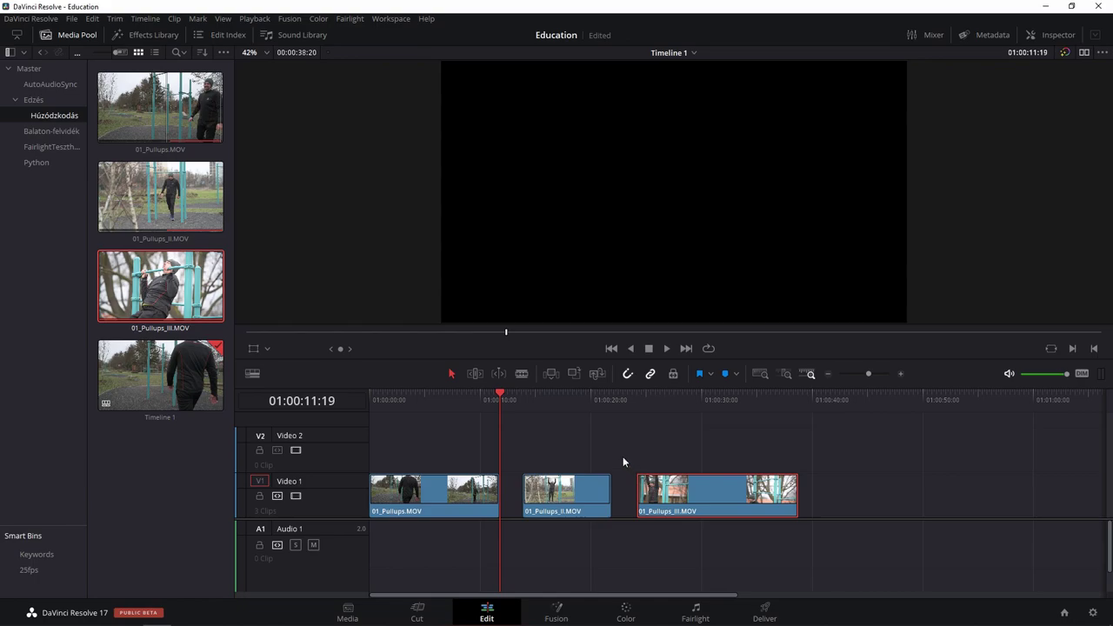
# Play from the start and trim 01_Pullups.MOV's end back to the playhead
pyautogui.click(372, 399)
pyautogui.press('space')
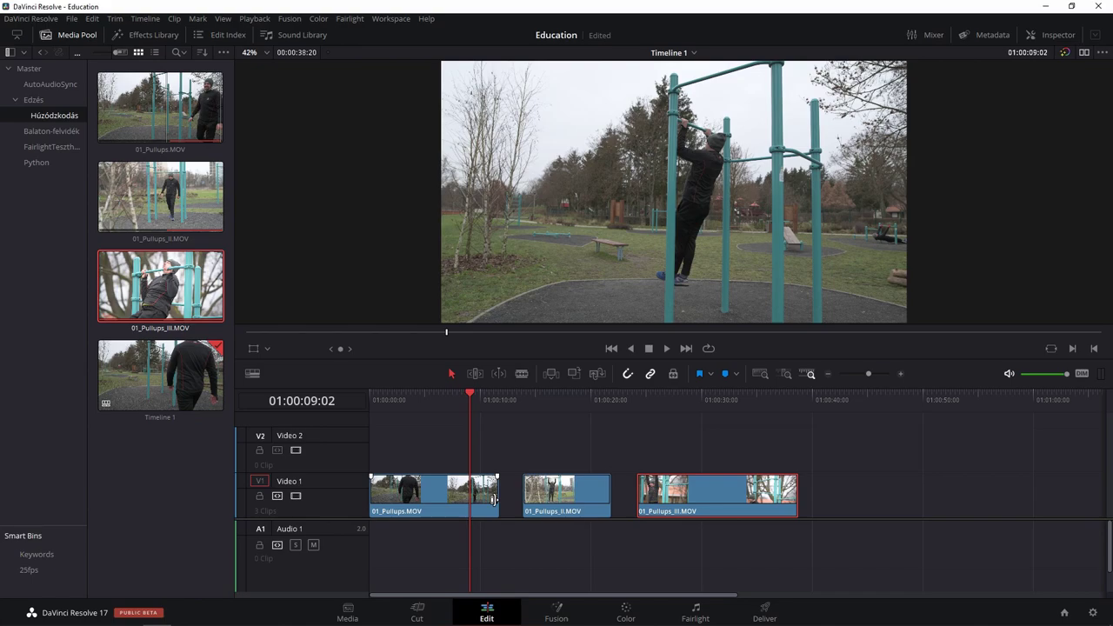
pyautogui.moveTo(494, 500); pyautogui.dragTo(471, 499)
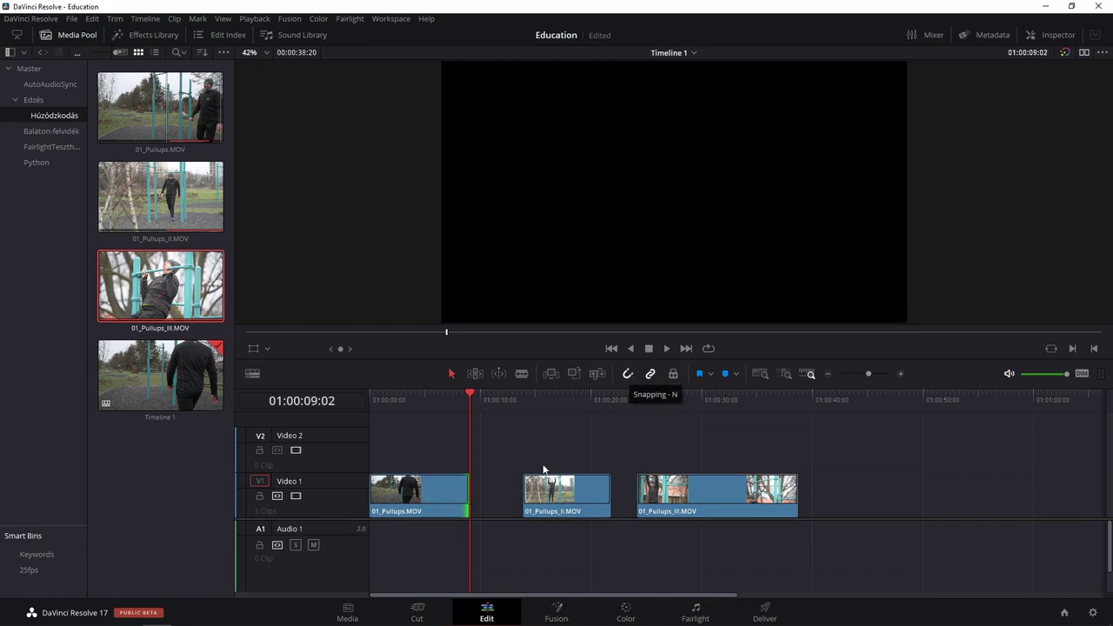
# Ripple-trim about 10 frames off 01_Pullups_II.MOV's head so it sits flush against 01_Pullups.MOV
pyautogui.click(375, 405)
pyautogui.press('space')
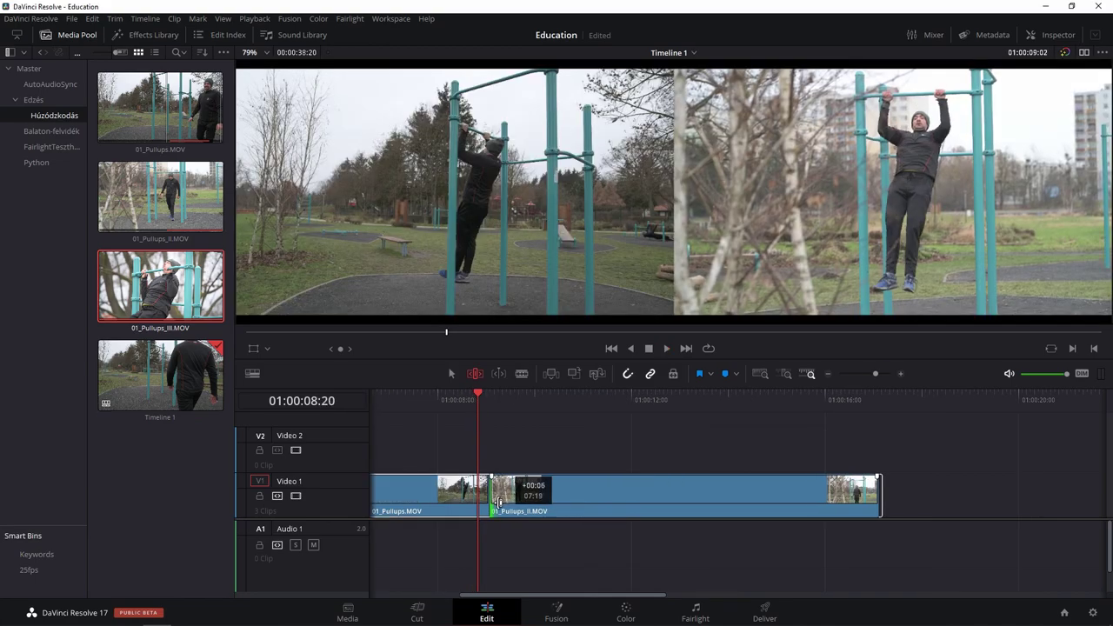
pyautogui.moveTo(504, 501); pyautogui.dragTo(513, 503)
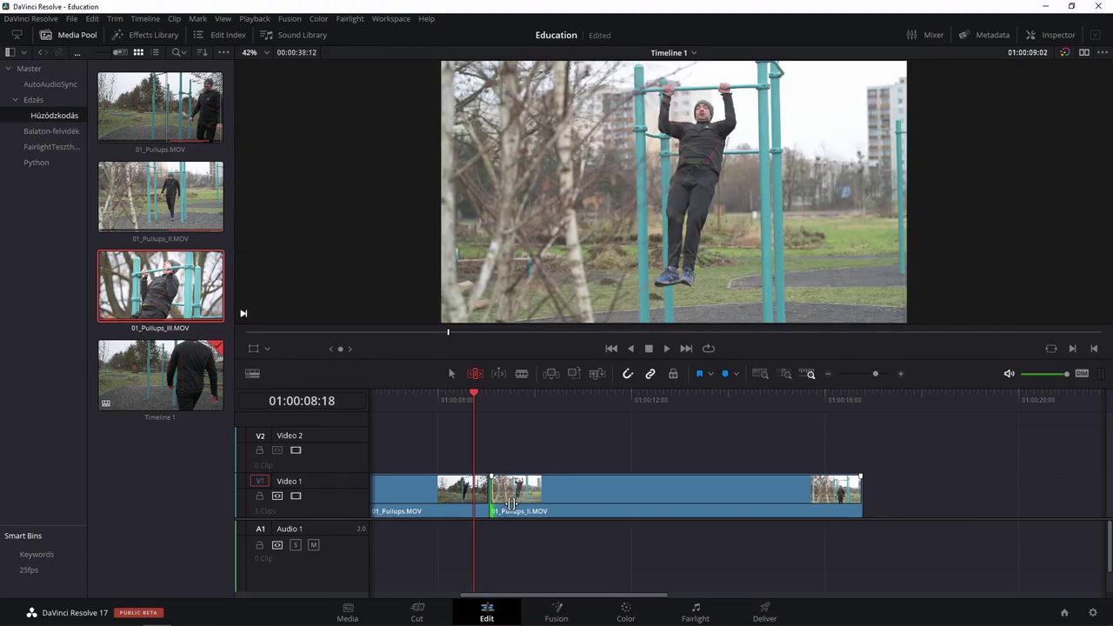
pyautogui.click(395, 405)
pyautogui.press('space')
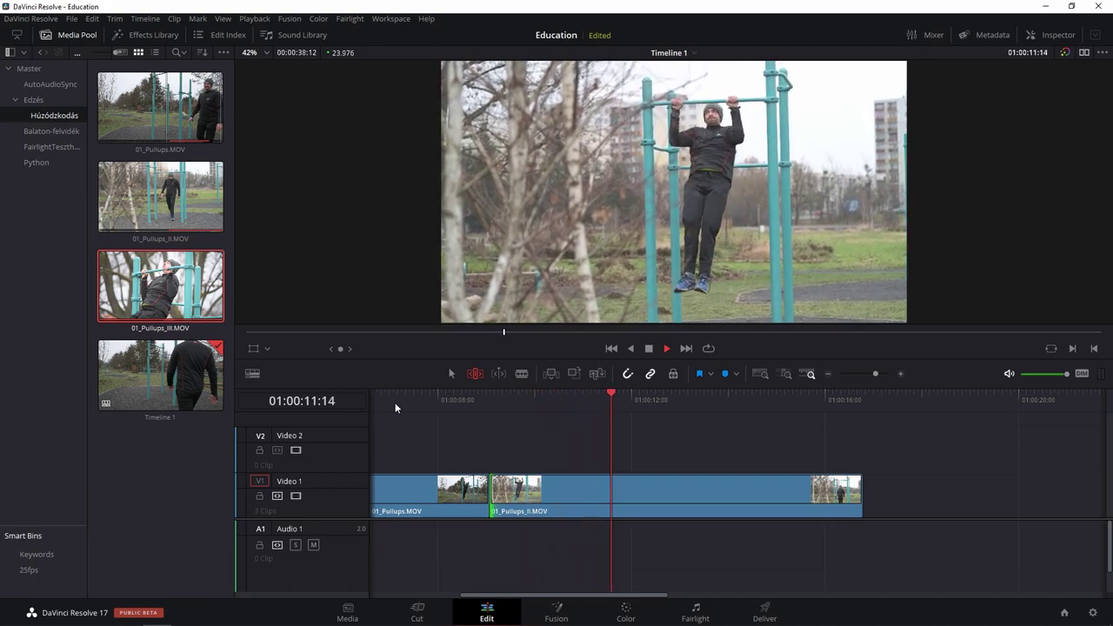
# Blade 01_Pullups_II.MOV at the playhead and delete its tail piece
pyautogui.press('space')
pyautogui.press('b')
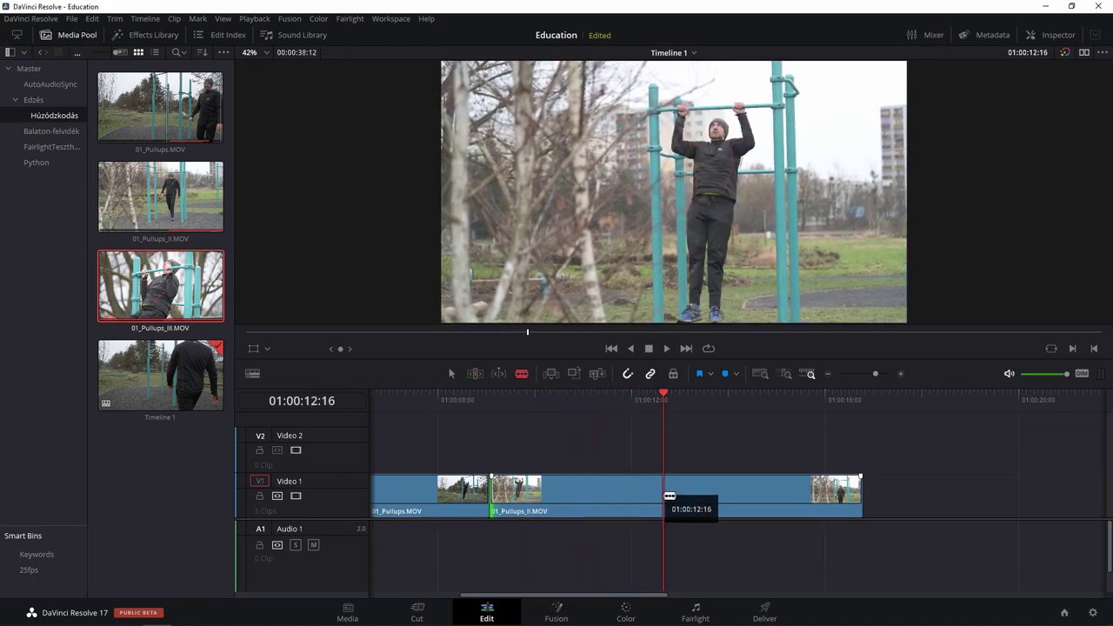
pyautogui.click(665, 492)
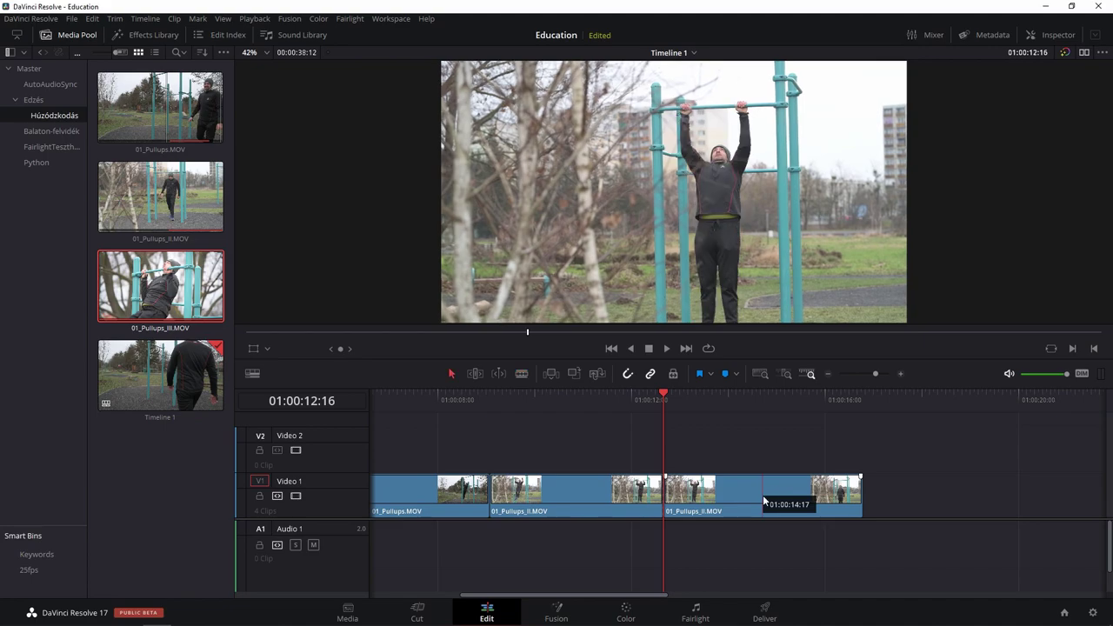
pyautogui.press('a')
pyautogui.hotkey('shift', 'z')
pyautogui.click(763, 495)
pyautogui.press('Delete')
# Trim over a second off 01_Pullups_III.MOV's head and butt it against 01_Pullups_II.MOV
pyautogui.moveTo(957, 502); pyautogui.dragTo(724, 501)
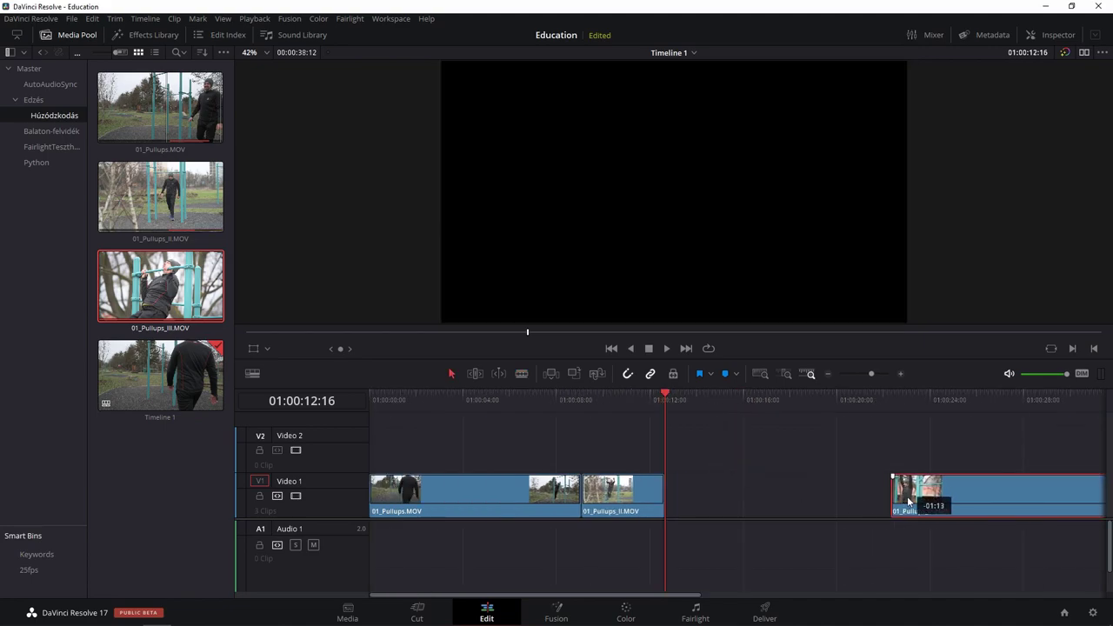
pyautogui.moveTo(731, 400); pyautogui.dragTo(855, 409)
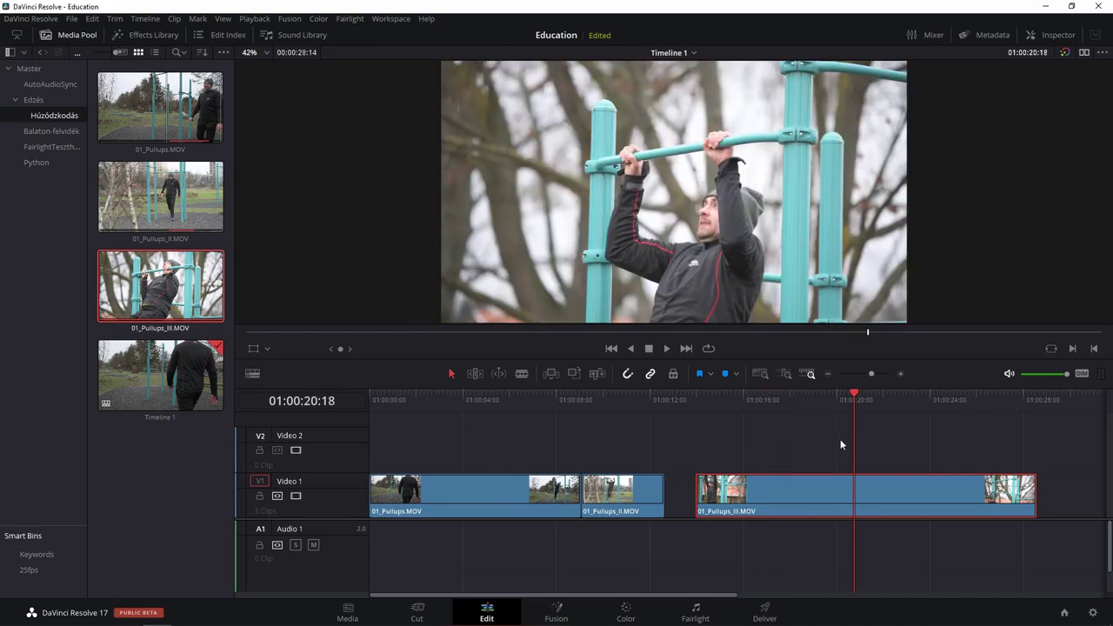
pyautogui.moveTo(701, 499)
pyautogui.mouseDown()
pyautogui.moveTo(855, 498)
pyautogui.moveTo(721, 498)
pyautogui.mouseUp()
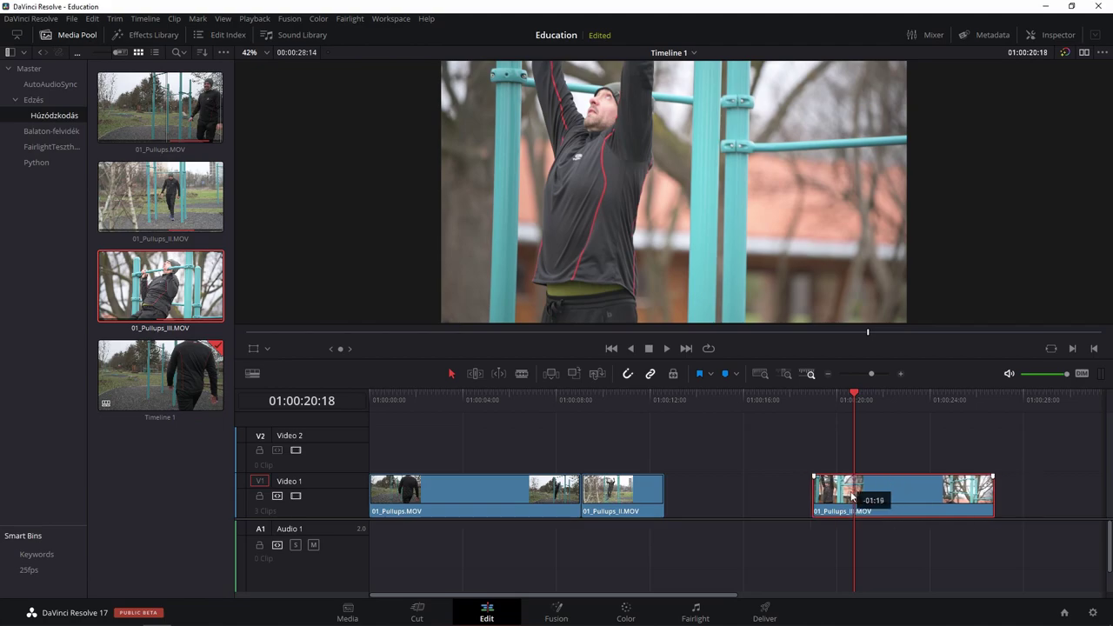
pyautogui.moveTo(719, 500); pyautogui.dragTo(712, 499)
pyautogui.press('space')
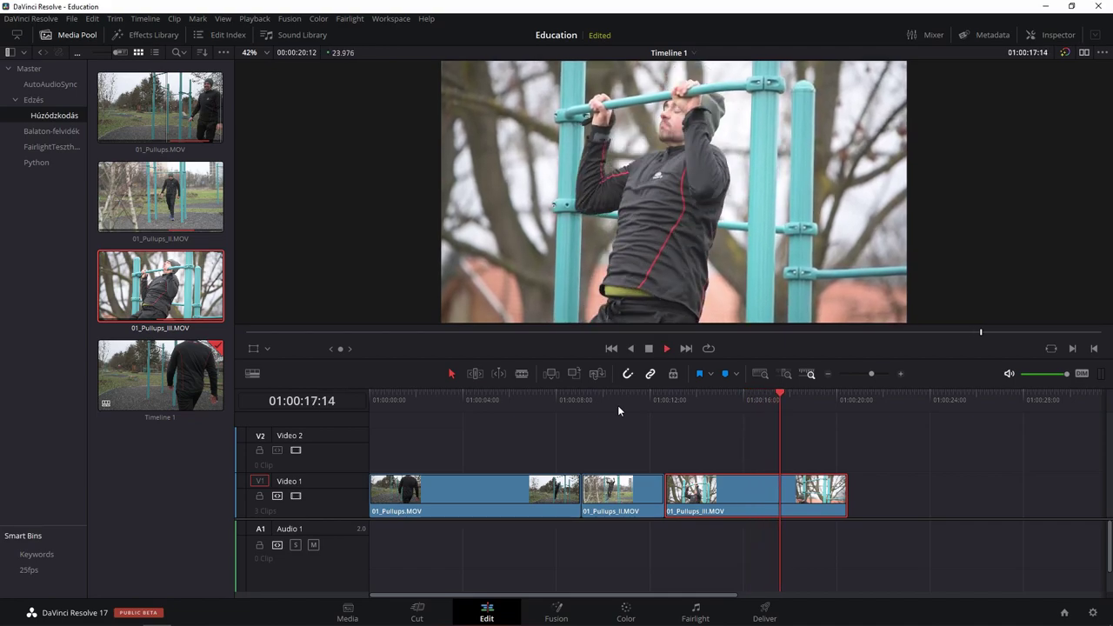
# Trim 01_Pullups_III.MOV's tail to the playhead and paste a copy of 01_Pullups_II.MOV past the clips
pyautogui.press('space')
pyautogui.moveTo(842, 498); pyautogui.dragTo(795, 498)
pyautogui.click(620, 507)
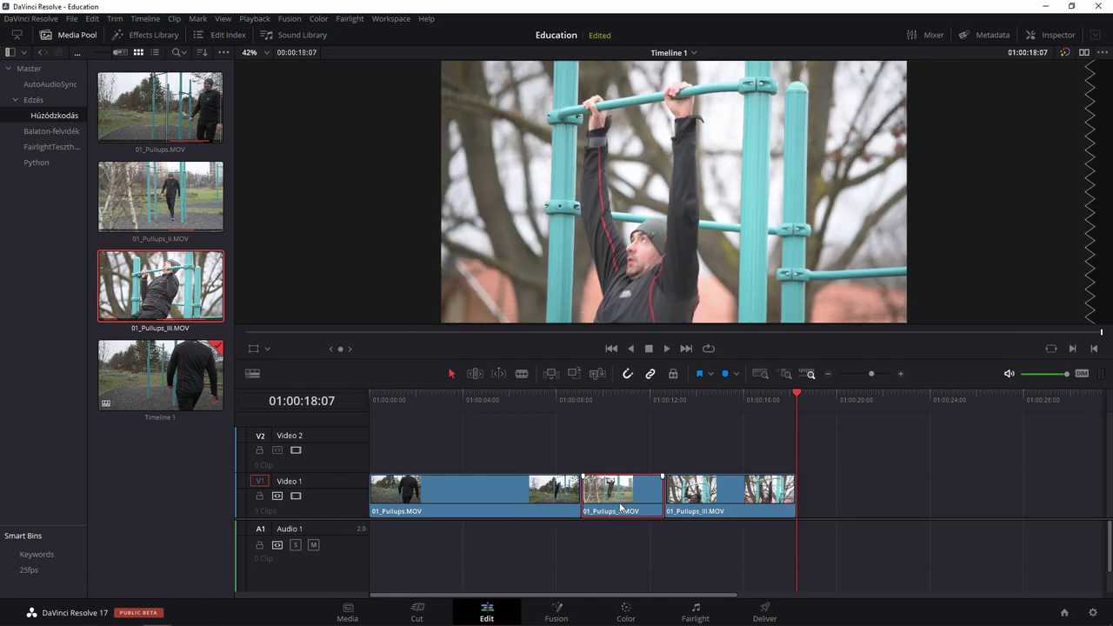
pyautogui.click(827, 403)
pyautogui.hotkey('ctrl', 'v')
# Trim the pasted copy to a short piece and place it directly after 01_Pullups_III.MOV
pyautogui.moveTo(908, 498); pyautogui.dragTo(1002, 503)
pyautogui.moveTo(833, 501); pyautogui.dragTo(972, 496)
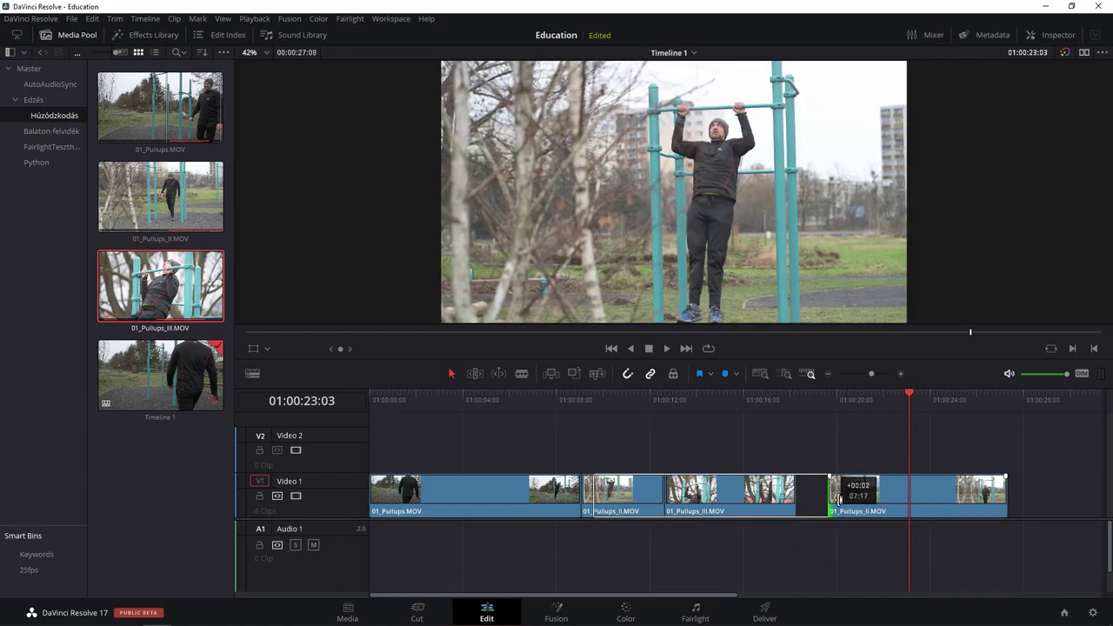
pyautogui.click(982, 399)
pyautogui.press('Right')
pyautogui.press('Right')
pyautogui.press('Right')
pyautogui.press('Right')
pyautogui.press('Right')
pyautogui.press('Right')
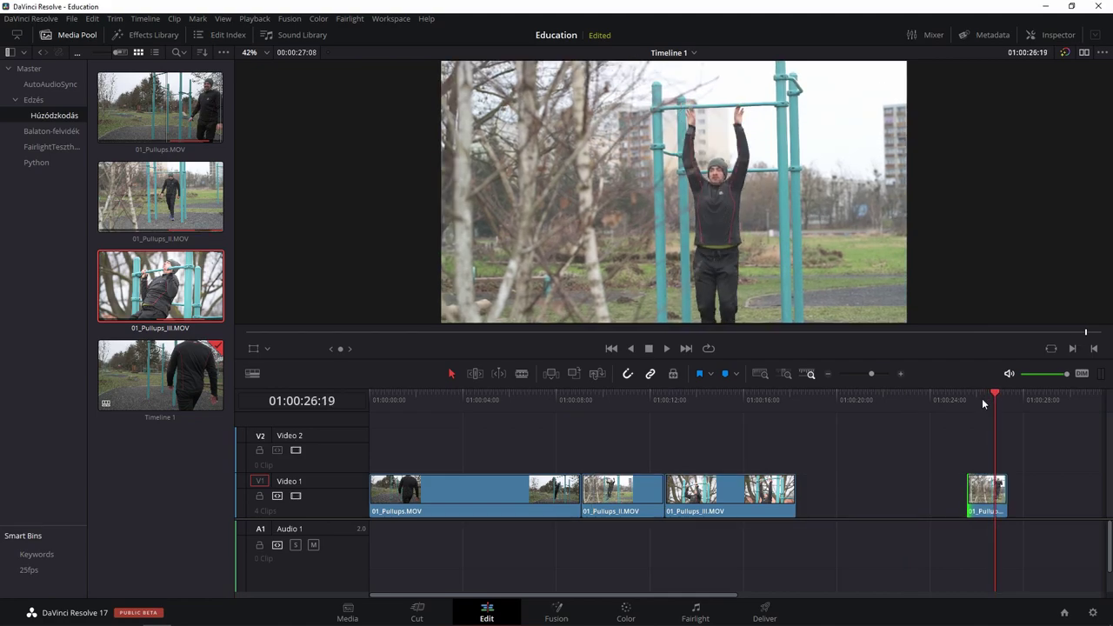
pyautogui.moveTo(964, 503); pyautogui.dragTo(961, 509)
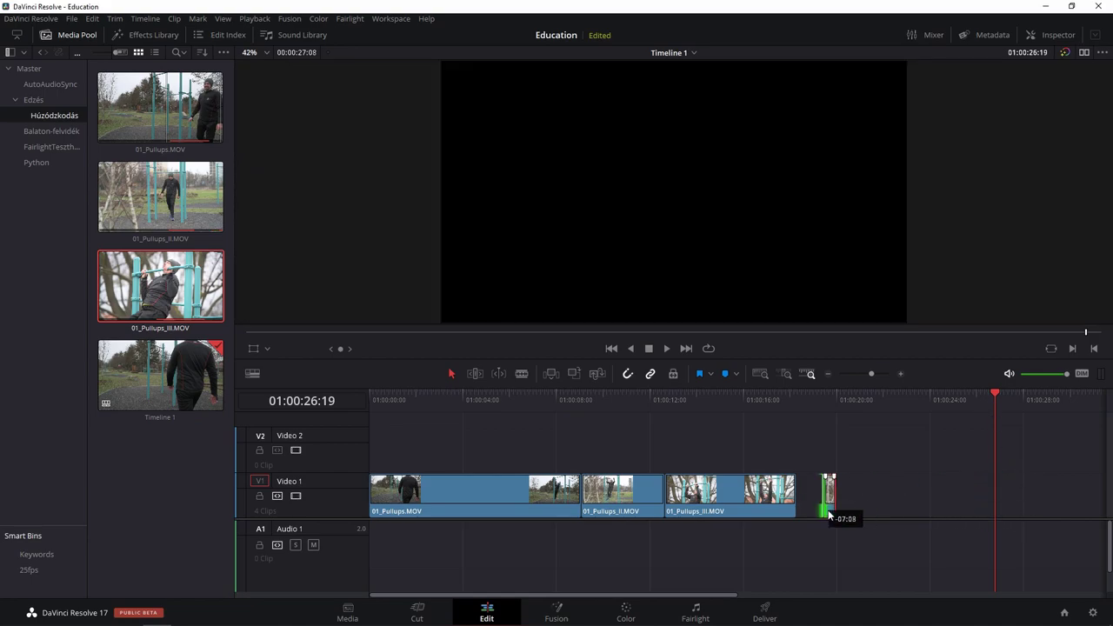
pyautogui.moveTo(961, 509); pyautogui.dragTo(798, 509)
pyautogui.click(765, 403)
pyautogui.press('space')
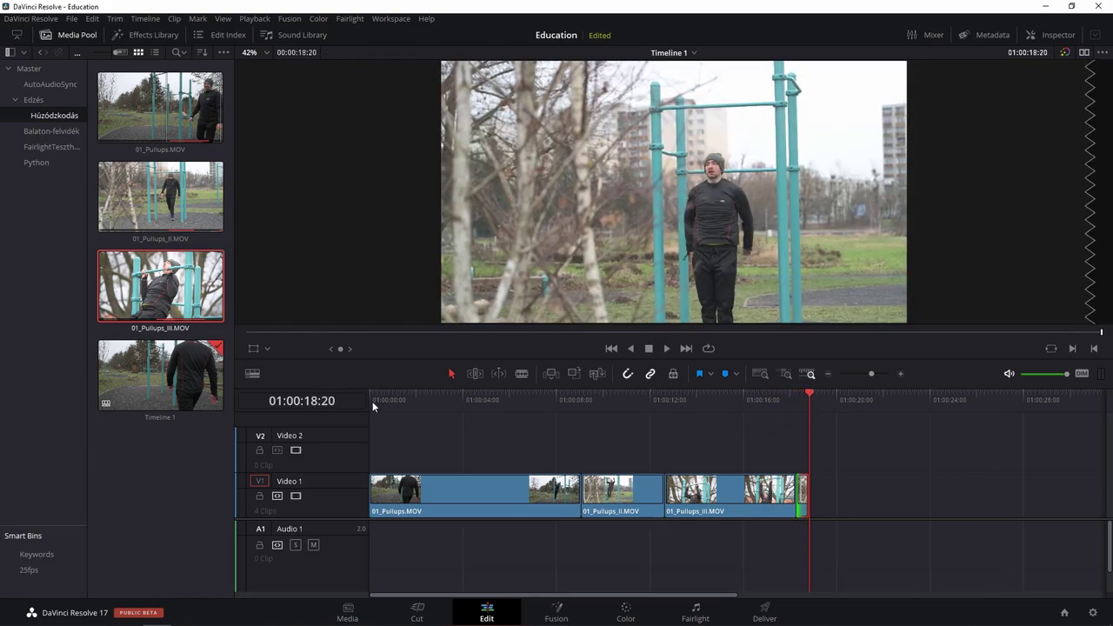
pyautogui.press('space')
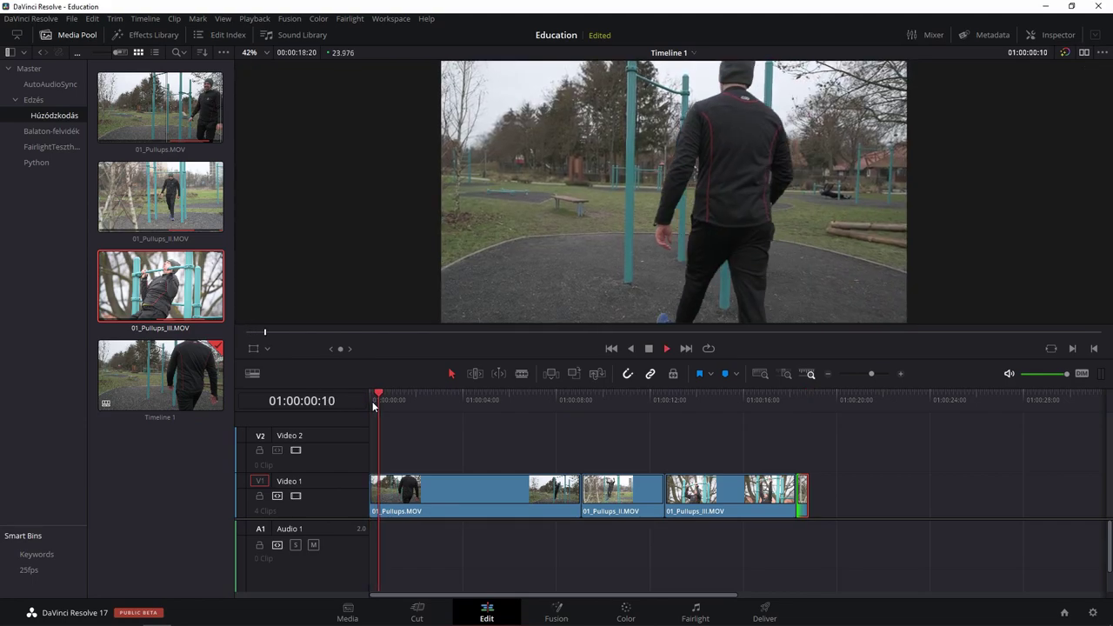